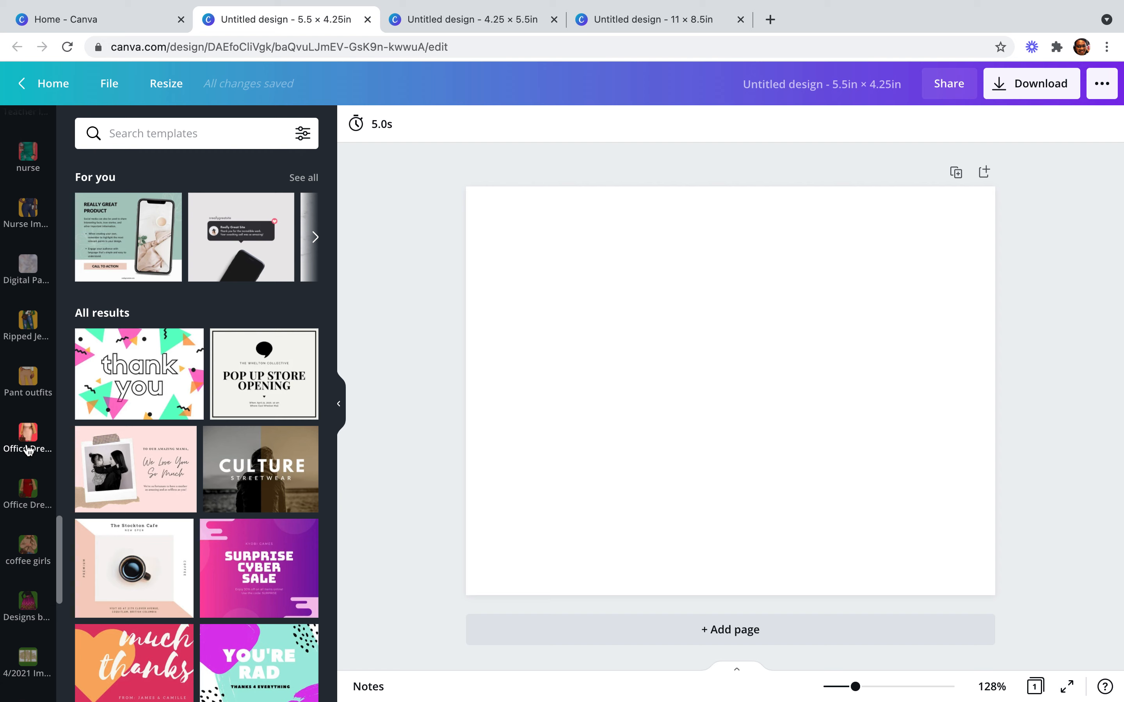
From the Branding Images folder, add the photo of the woman in the white Royal Statements T-shirt beside the green sofa to the page
{"action": "scroll", "coordinate": [28, 449], "scroll_direction": "up", "scroll_amount": 5}
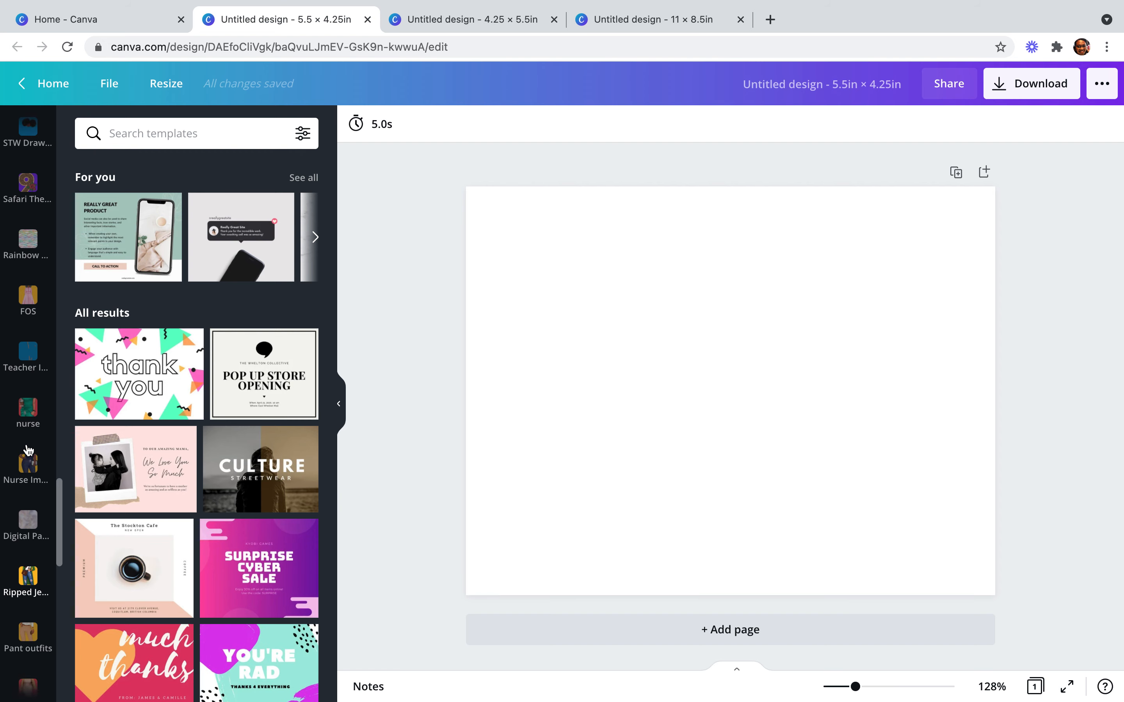
{"action": "scroll", "coordinate": [28, 449], "scroll_direction": "up", "scroll_amount": 5}
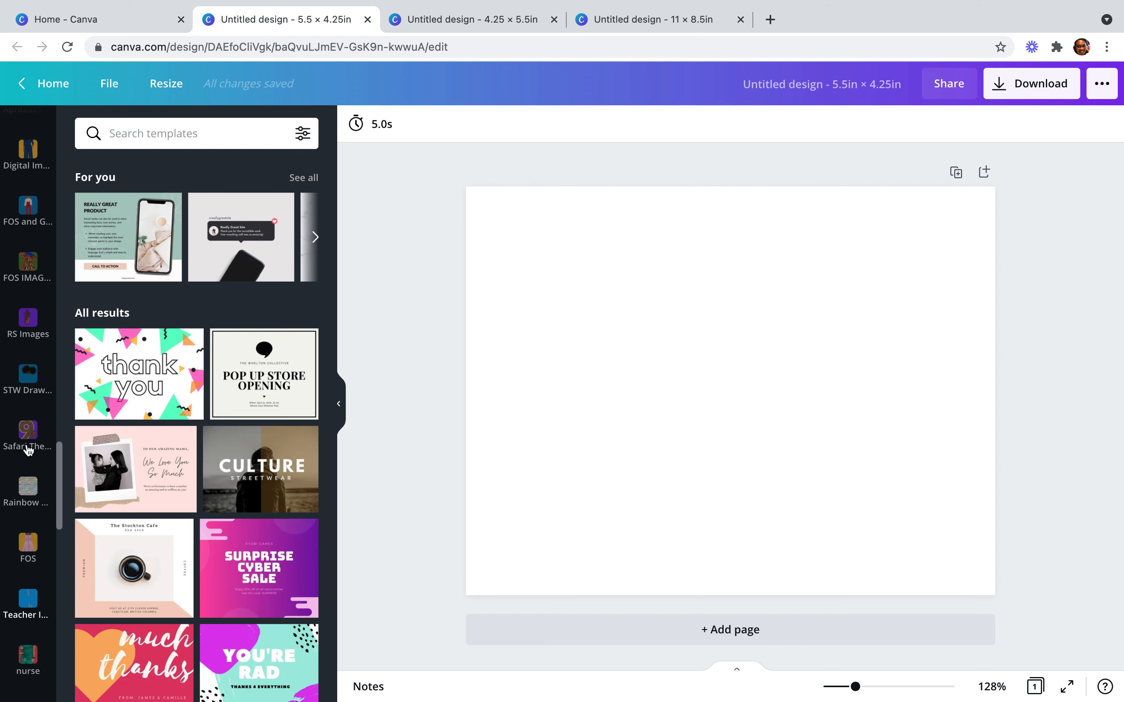
{"action": "scroll", "coordinate": [27, 449], "scroll_direction": "up", "scroll_amount": 5}
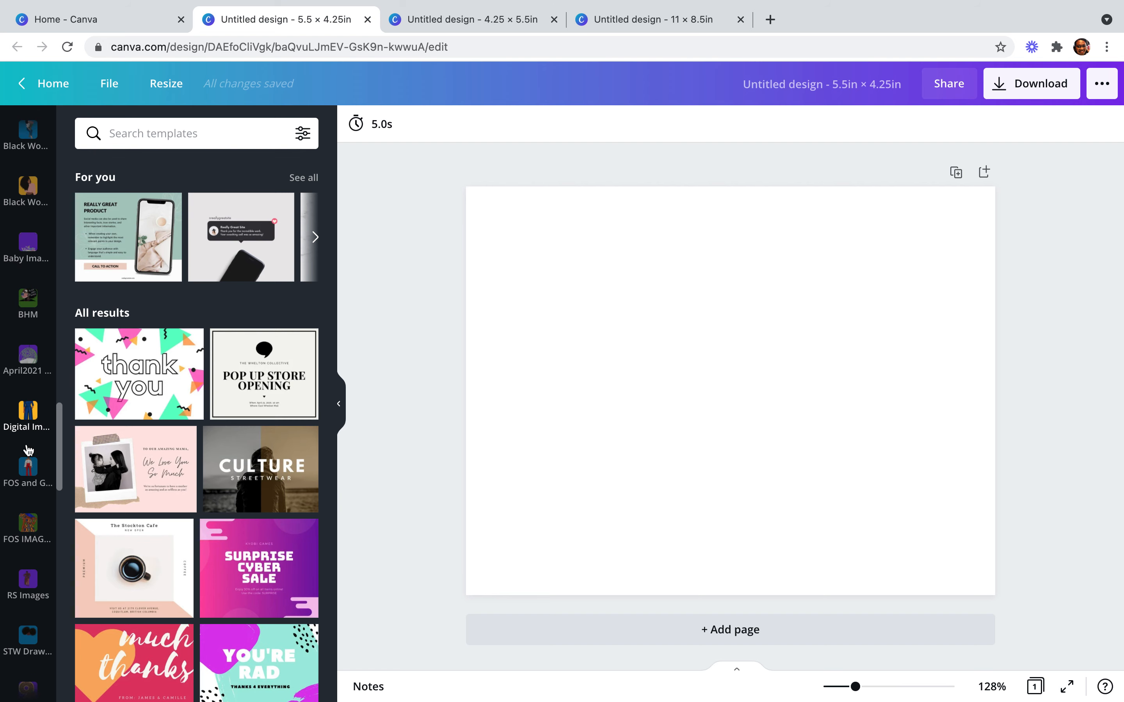
{"action": "scroll", "coordinate": [28, 449], "scroll_direction": "up", "scroll_amount": 4}
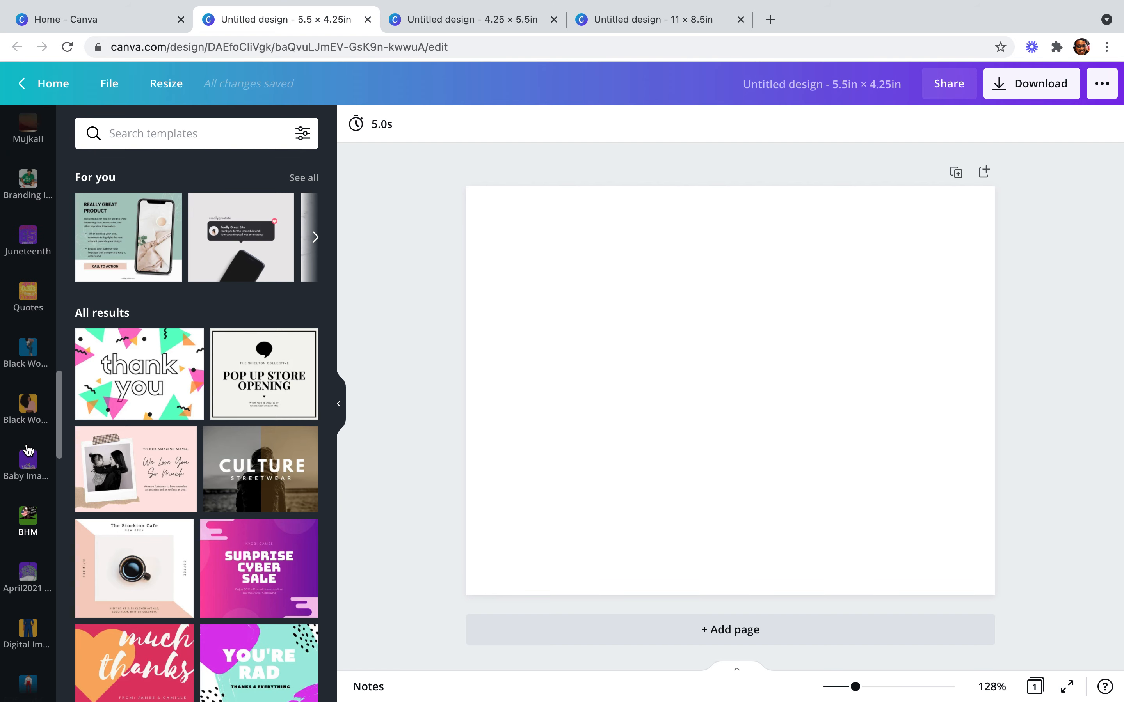
{"action": "left_click", "coordinate": [29, 235]}
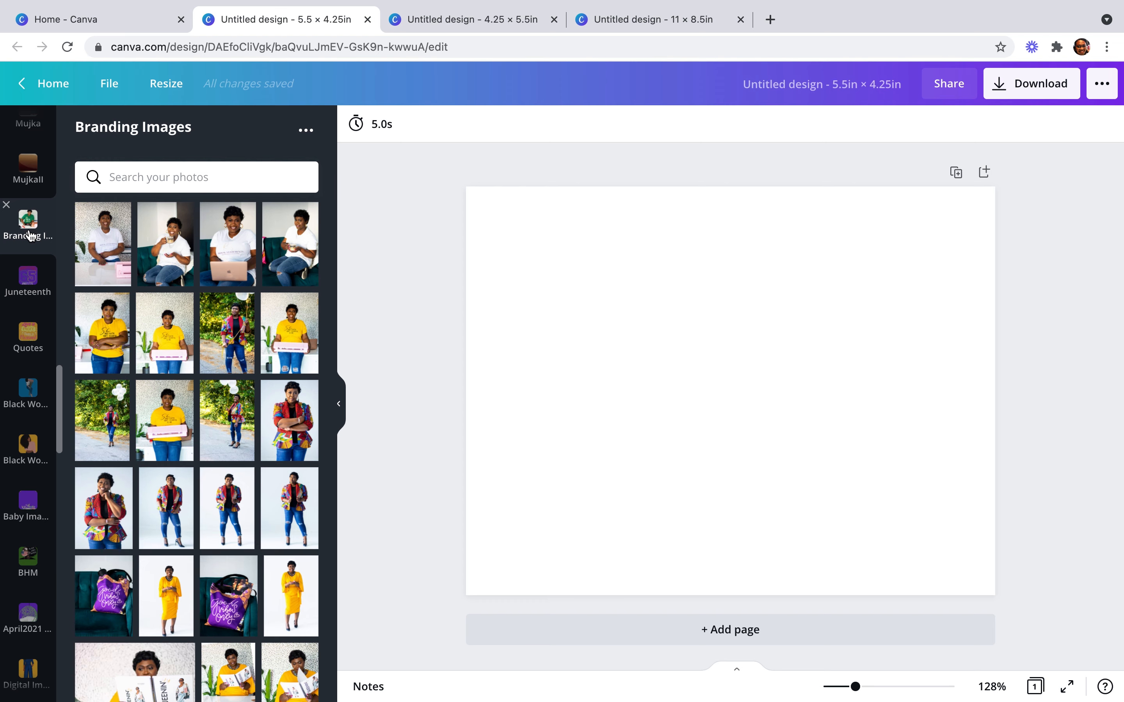
{"action": "scroll", "coordinate": [113, 476], "scroll_direction": "down", "scroll_amount": 5}
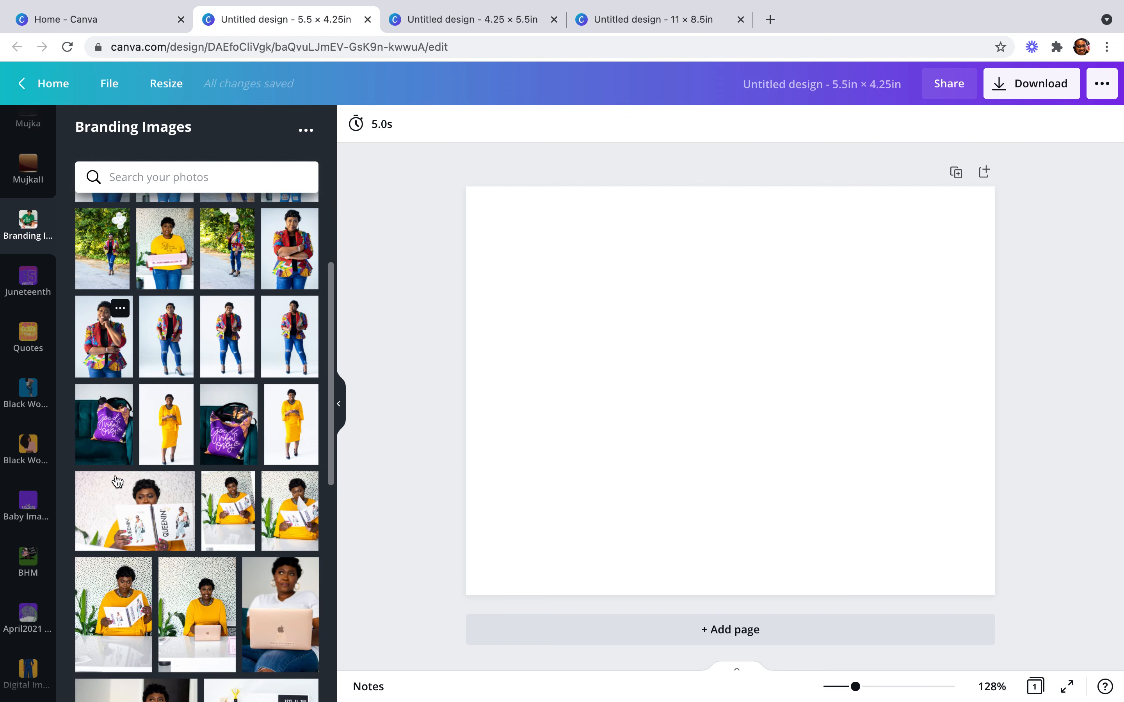
{"action": "scroll", "coordinate": [200, 553], "scroll_direction": "down", "scroll_amount": 4}
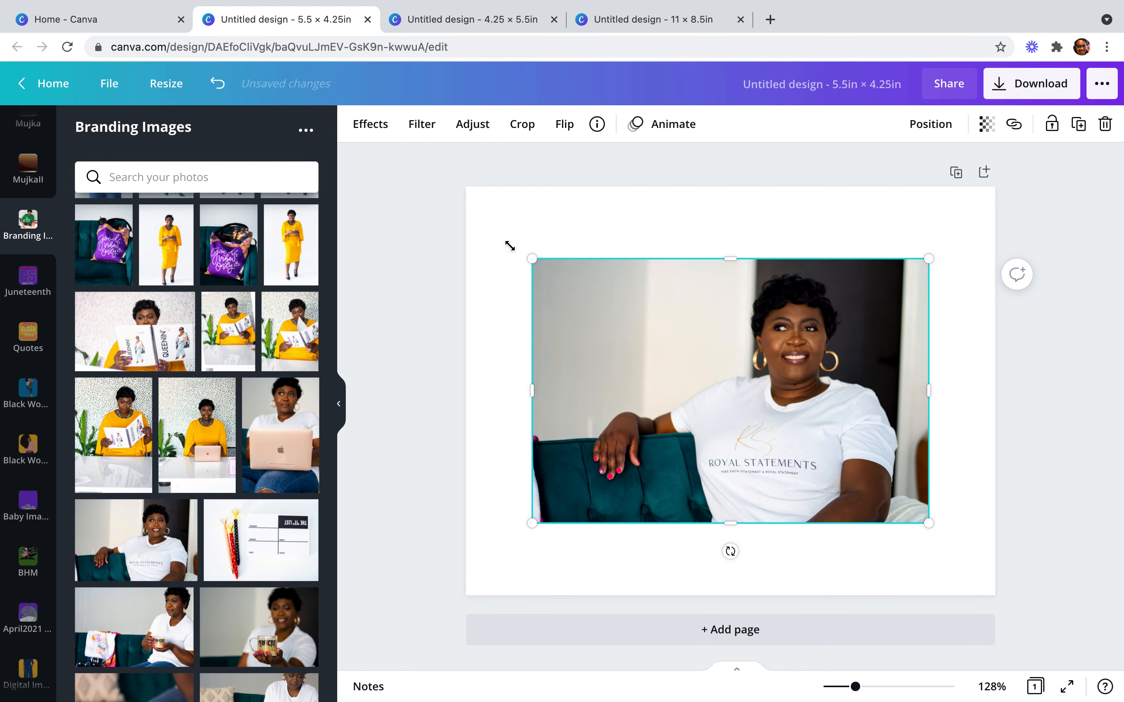
Enlarge the white T-shirt photo until it fills the whole page as the background
{"action": "left_click_drag", "start_coordinate": [486, 224], "coordinate": [451, 198]}
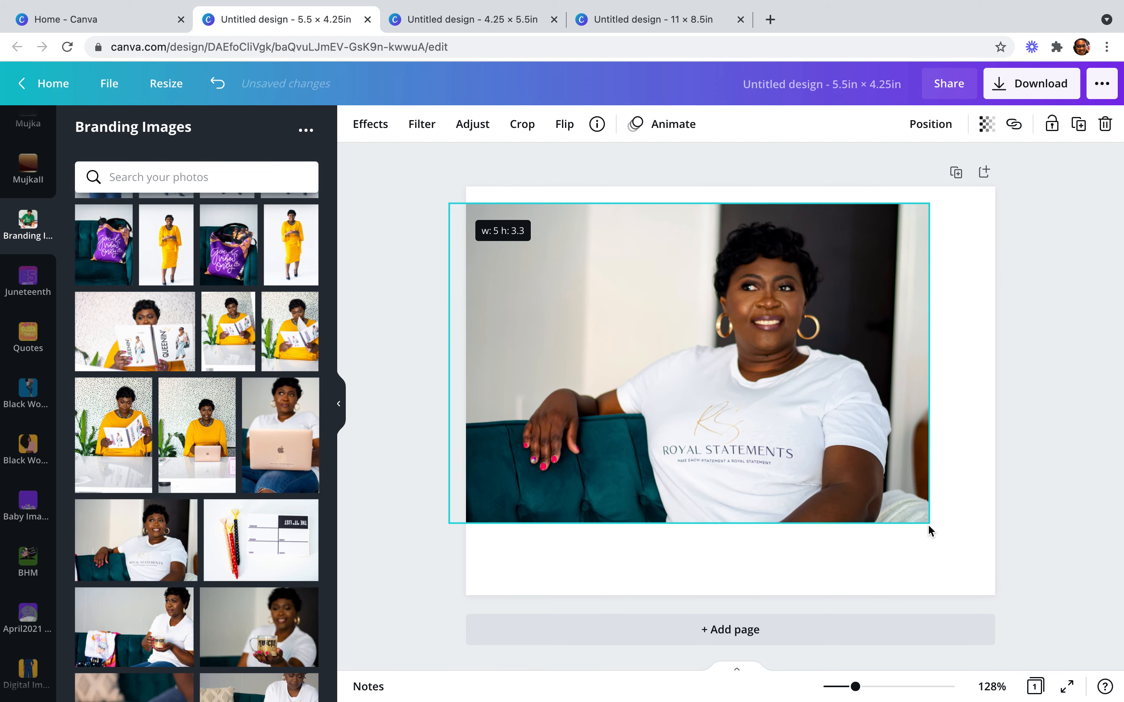
{"action": "left_click_drag", "start_coordinate": [941, 539], "coordinate": [1020, 637]}
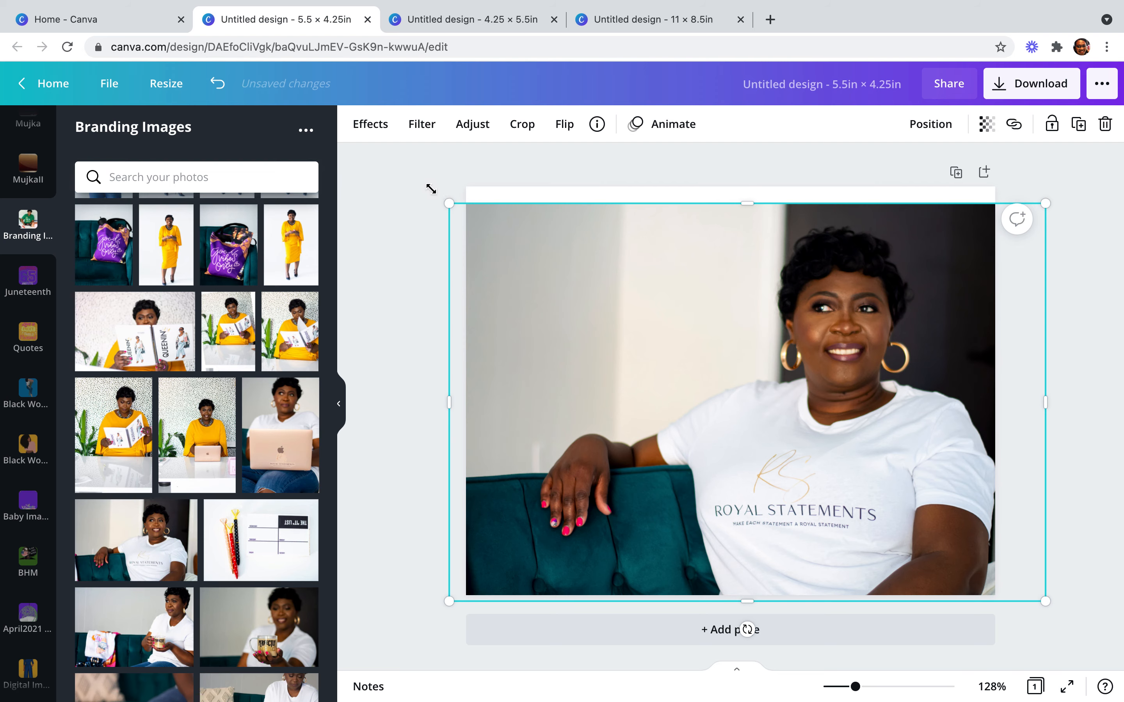
{"action": "left_click_drag", "start_coordinate": [426, 185], "coordinate": [413, 168]}
{"action": "left_click", "coordinate": [391, 285]}
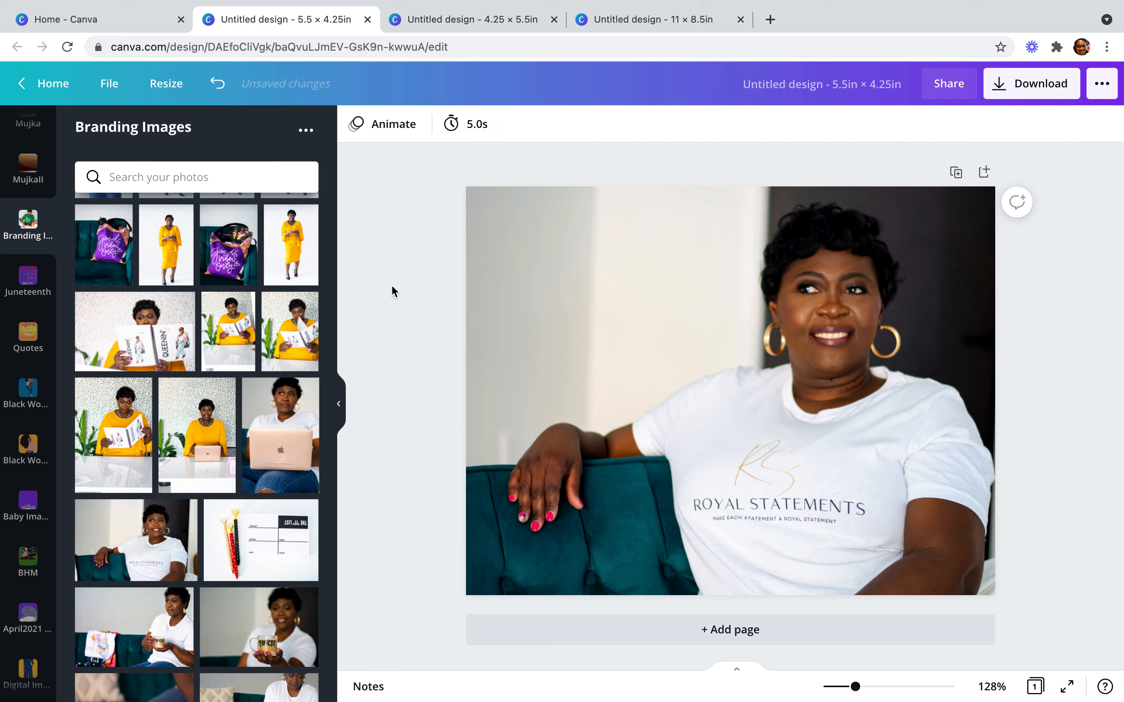
Set the background photo's transparency to 10
{"action": "left_click", "coordinate": [710, 375]}
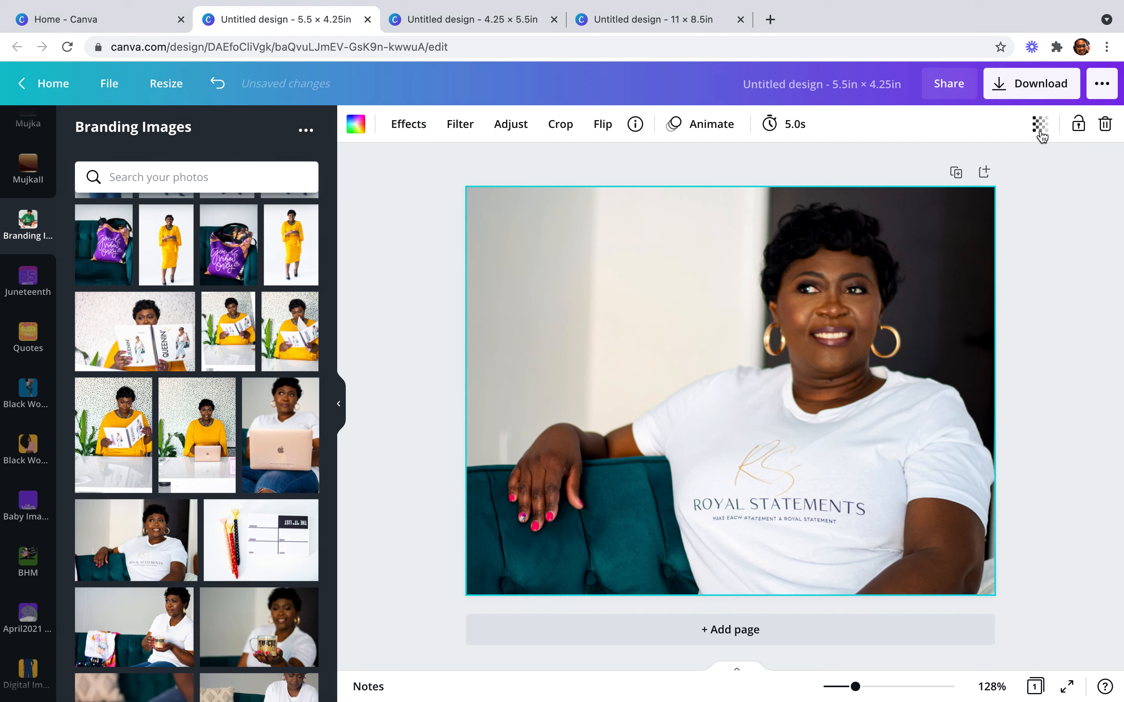
{"action": "left_click", "coordinate": [1035, 133]}
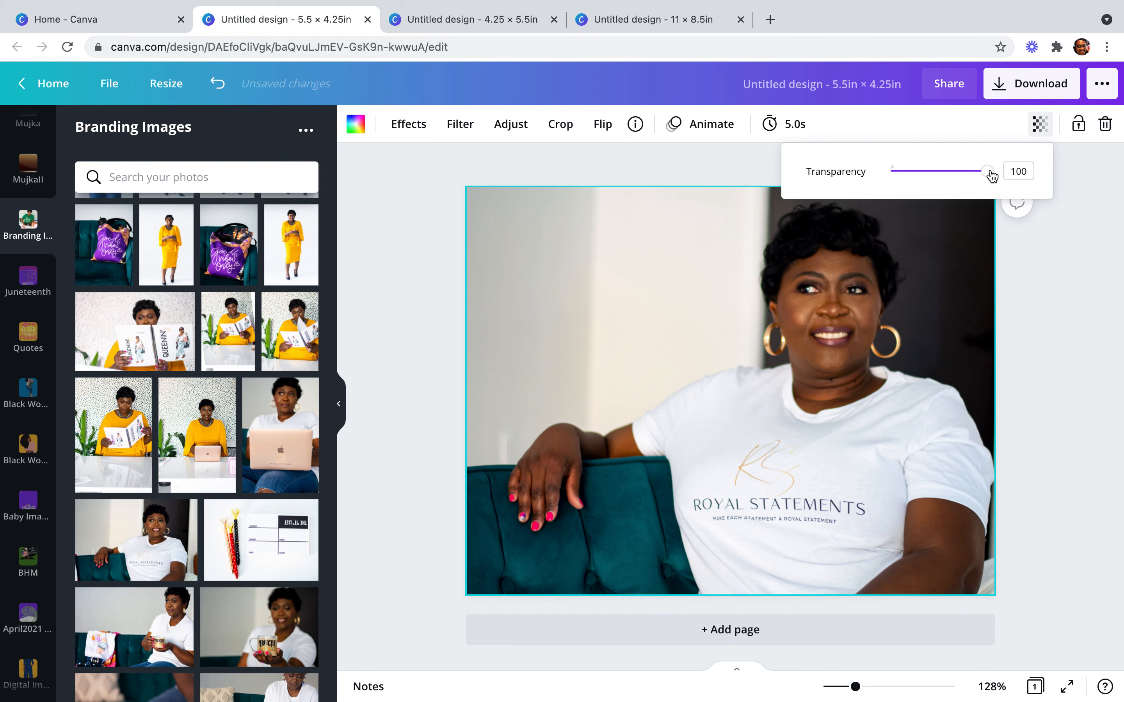
{"action": "left_click", "coordinate": [948, 173]}
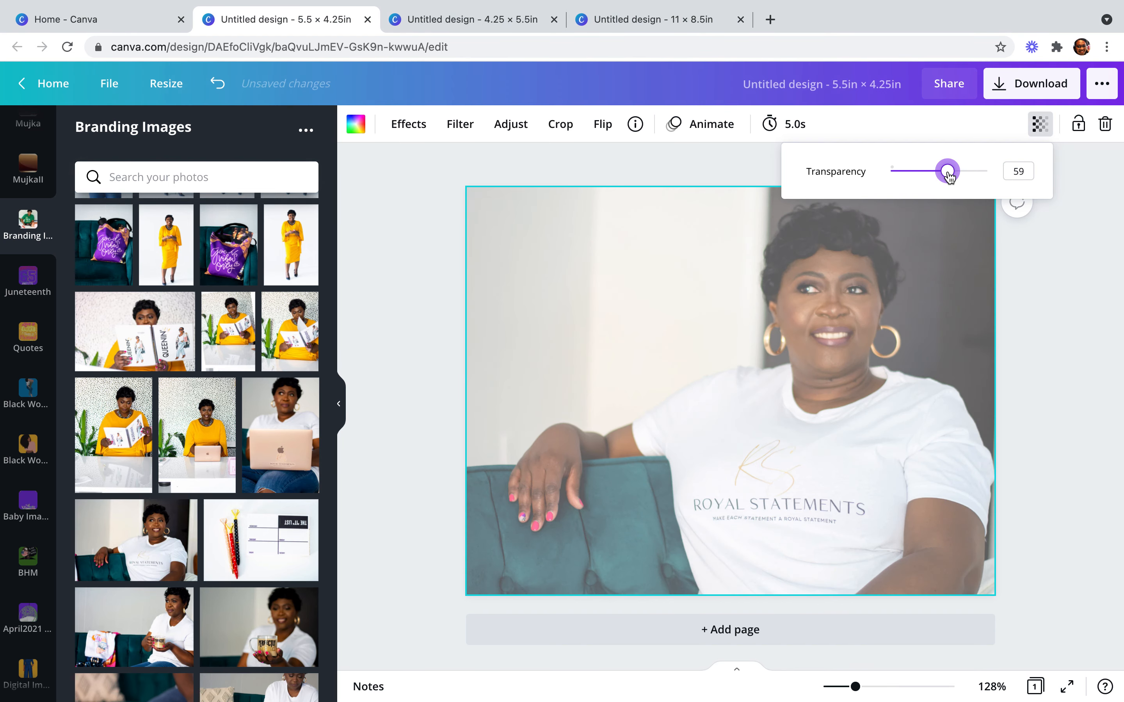
{"action": "left_click_drag", "start_coordinate": [933, 179], "coordinate": [906, 182]}
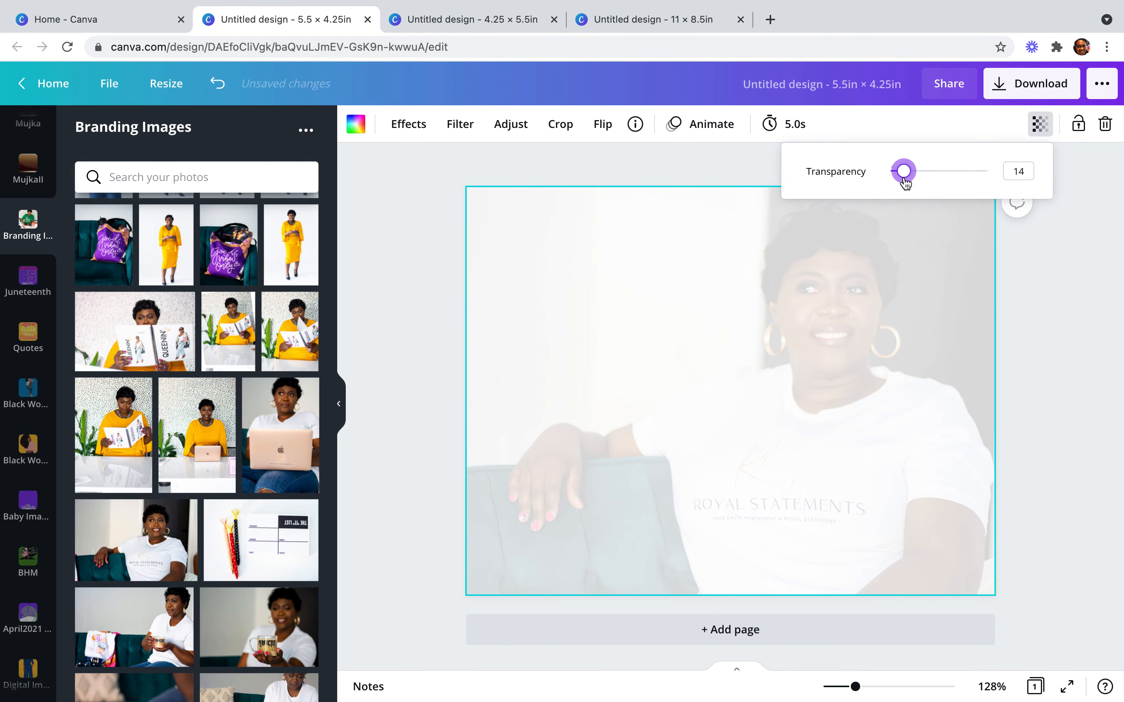
{"action": "left_click_drag", "start_coordinate": [903, 182], "coordinate": [902, 183]}
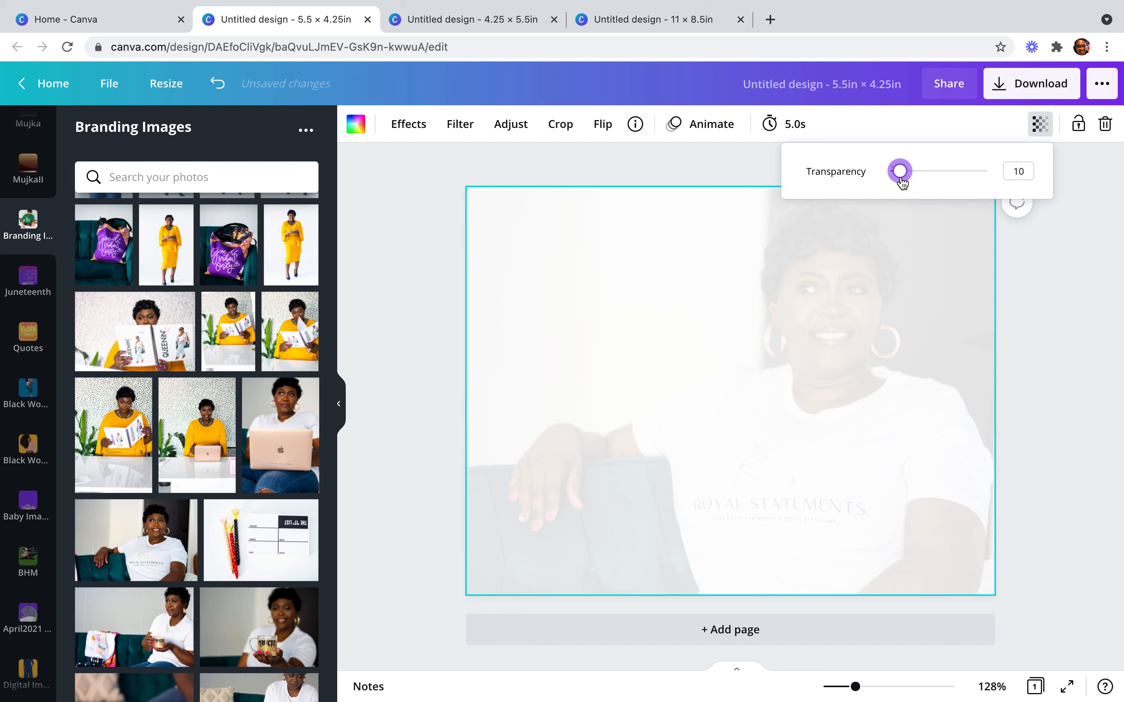
{"action": "left_click", "coordinate": [1047, 313]}
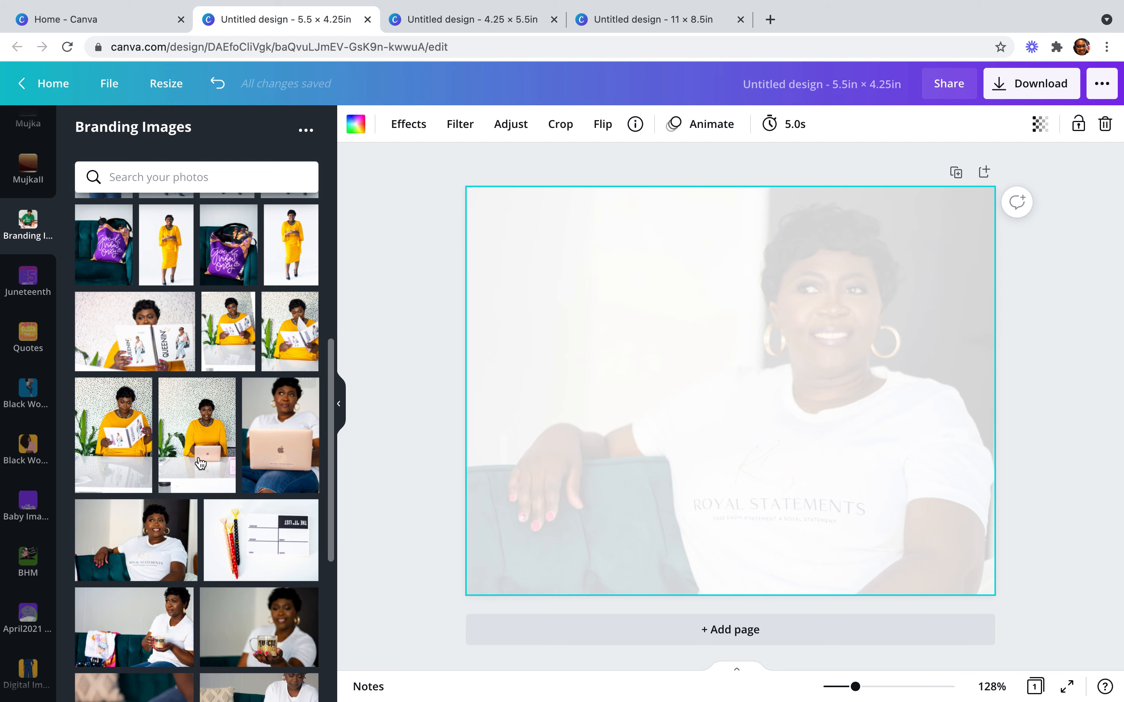
Add the Branding Images photo of the woman in the yellow T-shirt and place it in the page's lower-left area
{"action": "scroll", "coordinate": [200, 463], "scroll_direction": "down", "scroll_amount": 15}
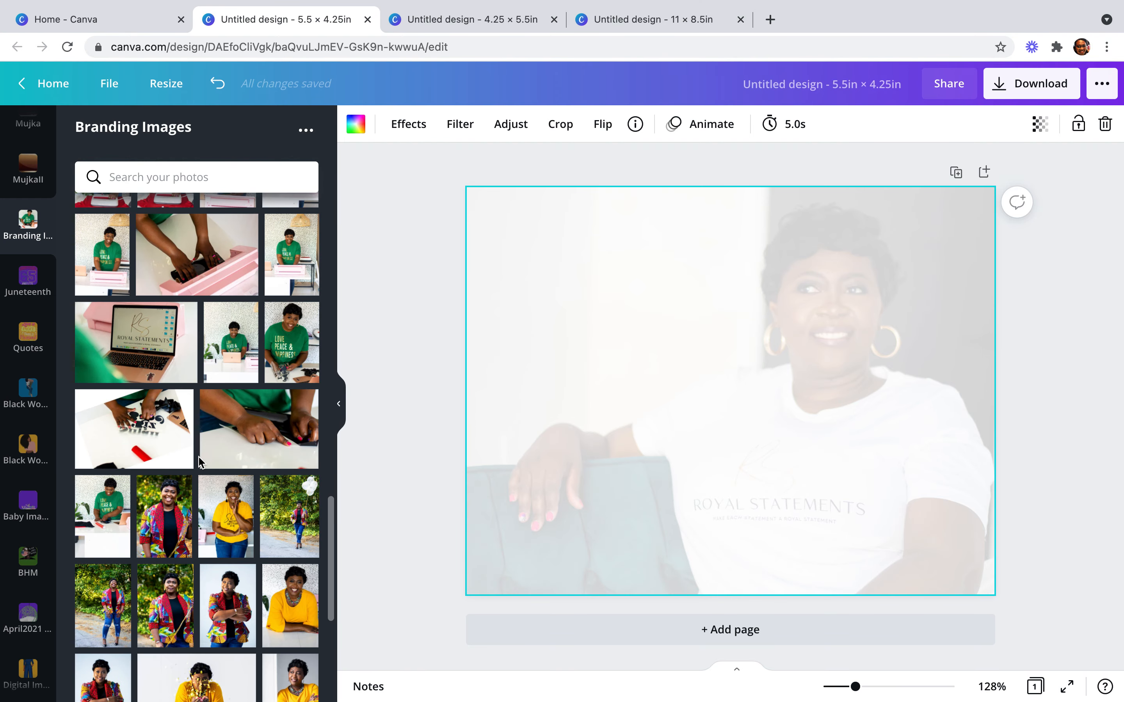
{"action": "scroll", "coordinate": [200, 462], "scroll_direction": "down", "scroll_amount": 3}
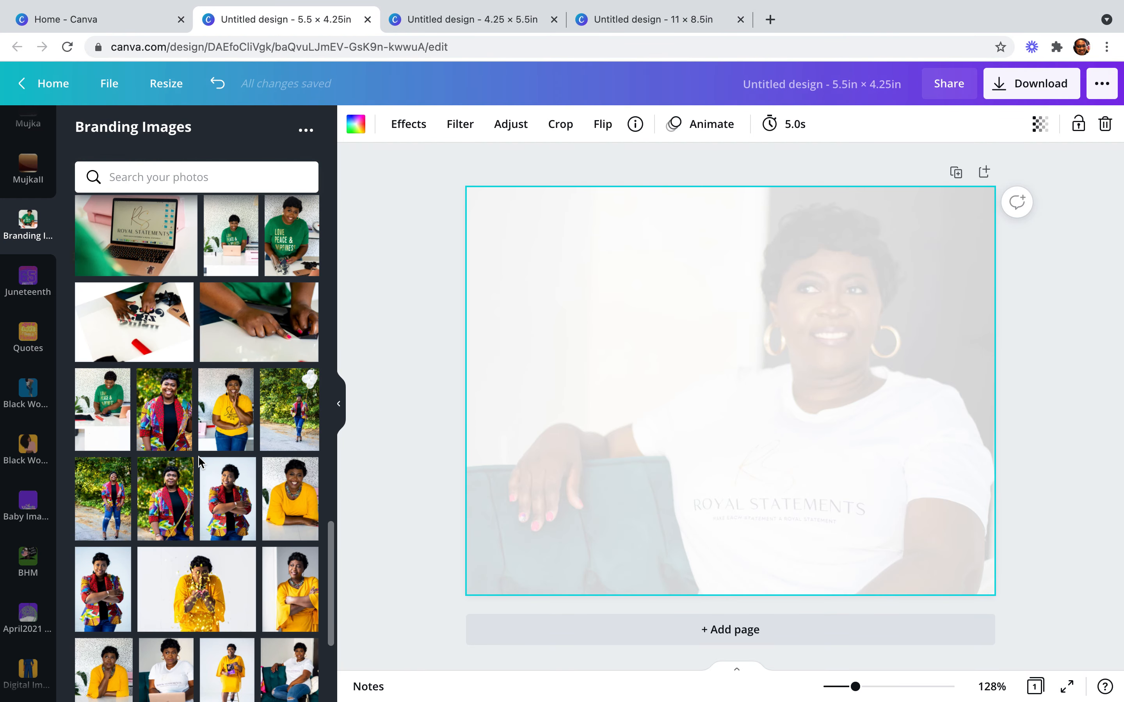
{"action": "scroll", "coordinate": [200, 463], "scroll_direction": "down", "scroll_amount": 3}
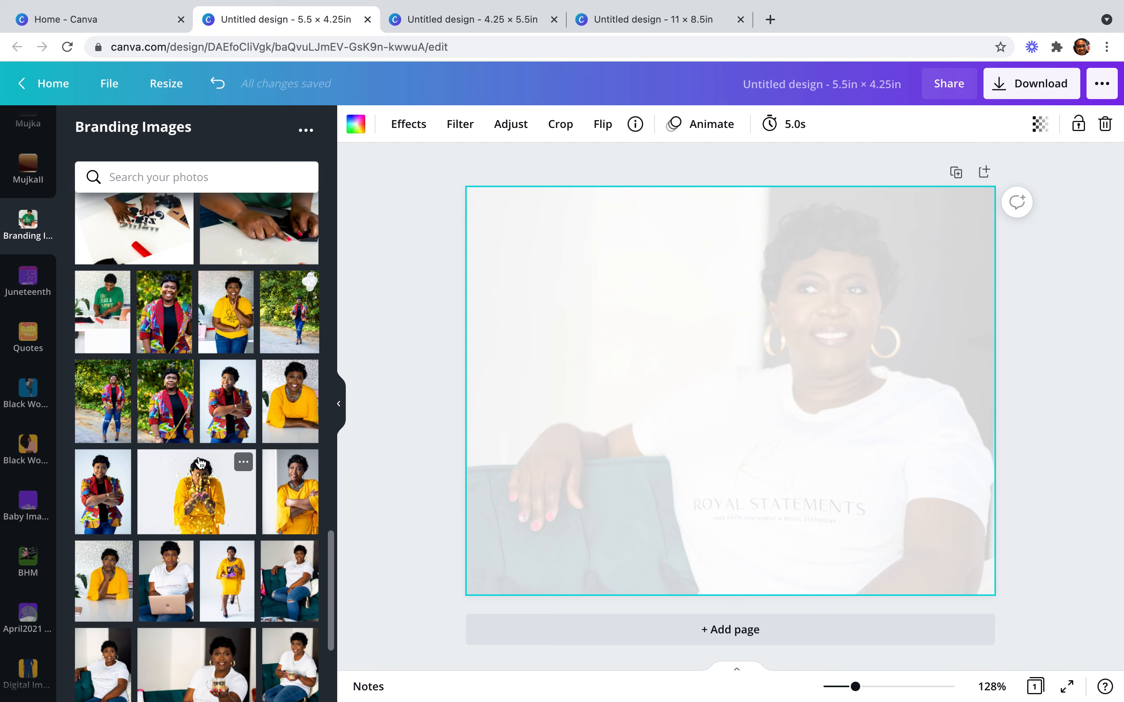
{"action": "scroll", "coordinate": [206, 382], "scroll_direction": "up", "scroll_amount": 1}
{"action": "left_click", "coordinate": [230, 366]}
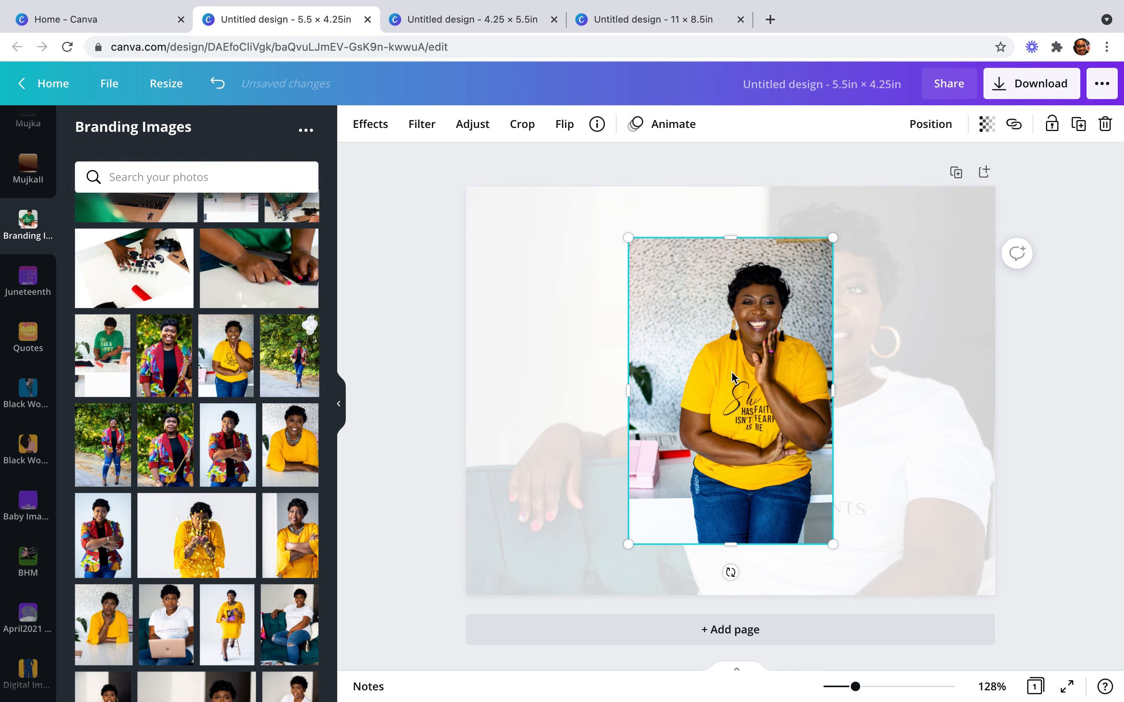
{"action": "left_click_drag", "start_coordinate": [596, 398], "coordinate": [559, 412]}
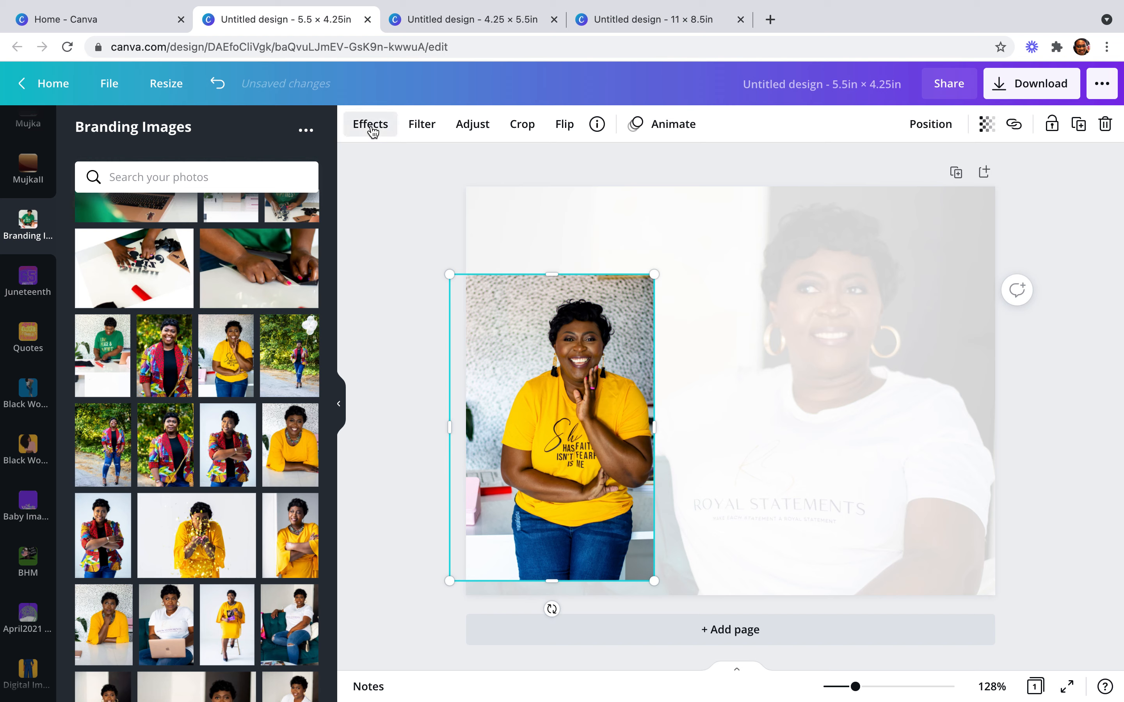
Try to remove the background of the yellow T-shirt photo with Background Remover and shift the photo slightly inside the page
{"action": "left_click", "coordinate": [372, 126]}
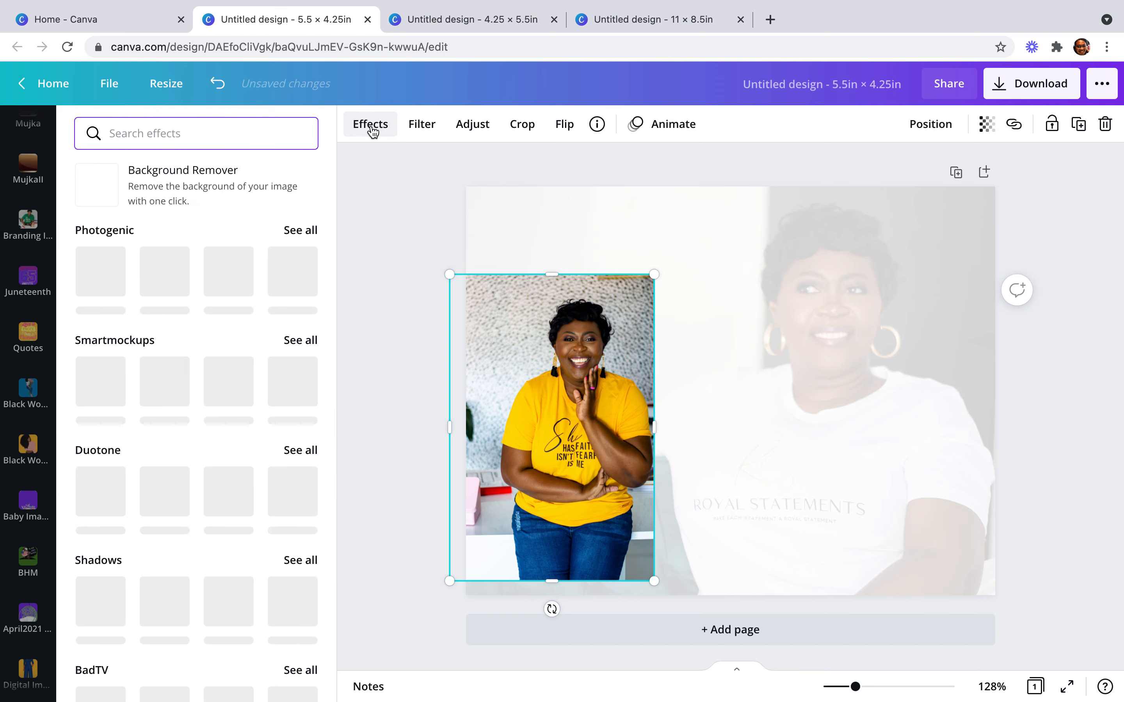
{"action": "left_click", "coordinate": [257, 194]}
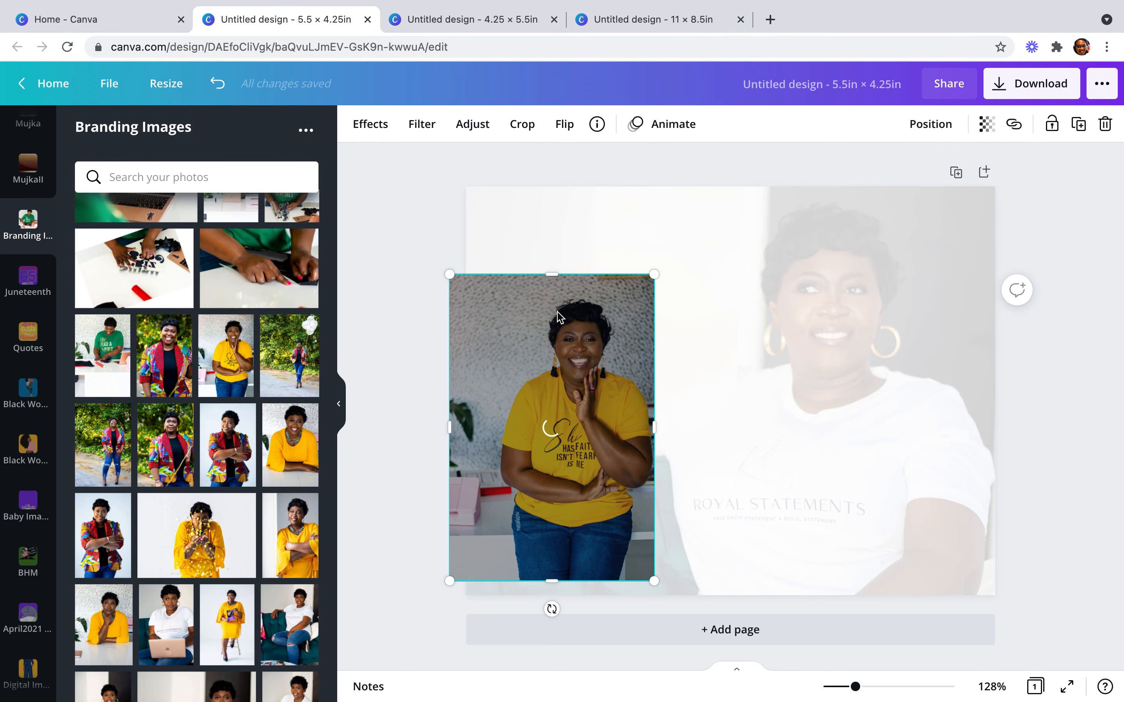
{"action": "left_click_drag", "start_coordinate": [451, 227], "coordinate": [414, 224]}
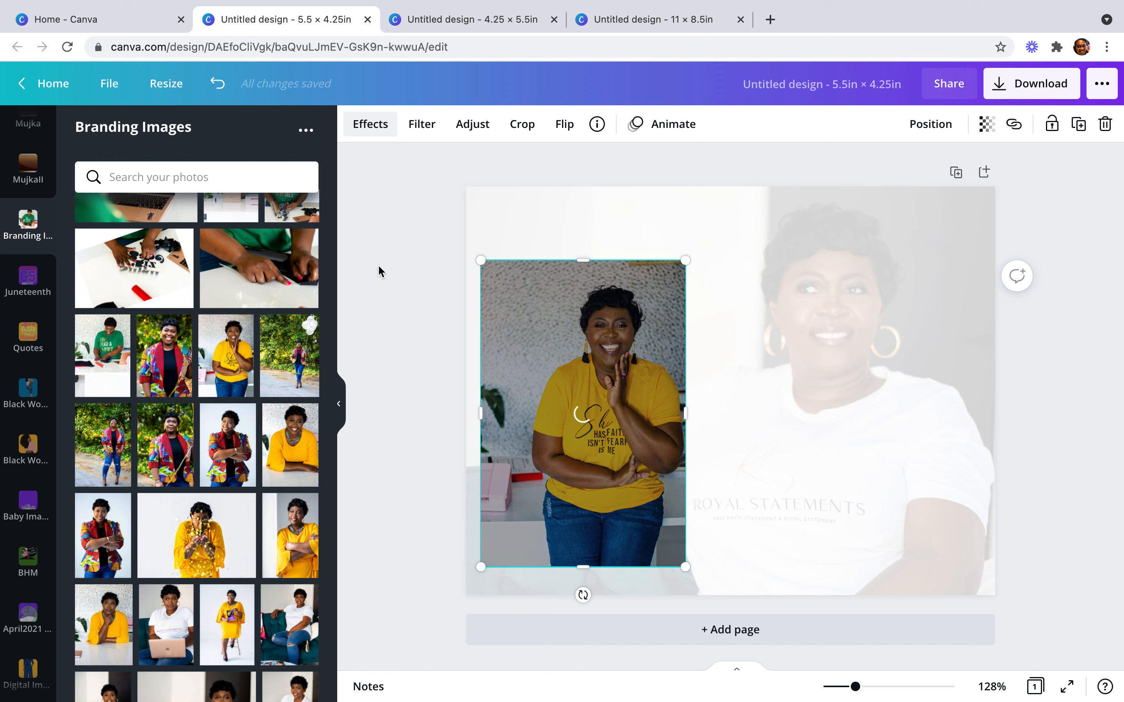
Add a body text line reading "FROM THE DESK OF" to the page
{"action": "scroll", "coordinate": [41, 227], "scroll_direction": "up", "scroll_amount": 15}
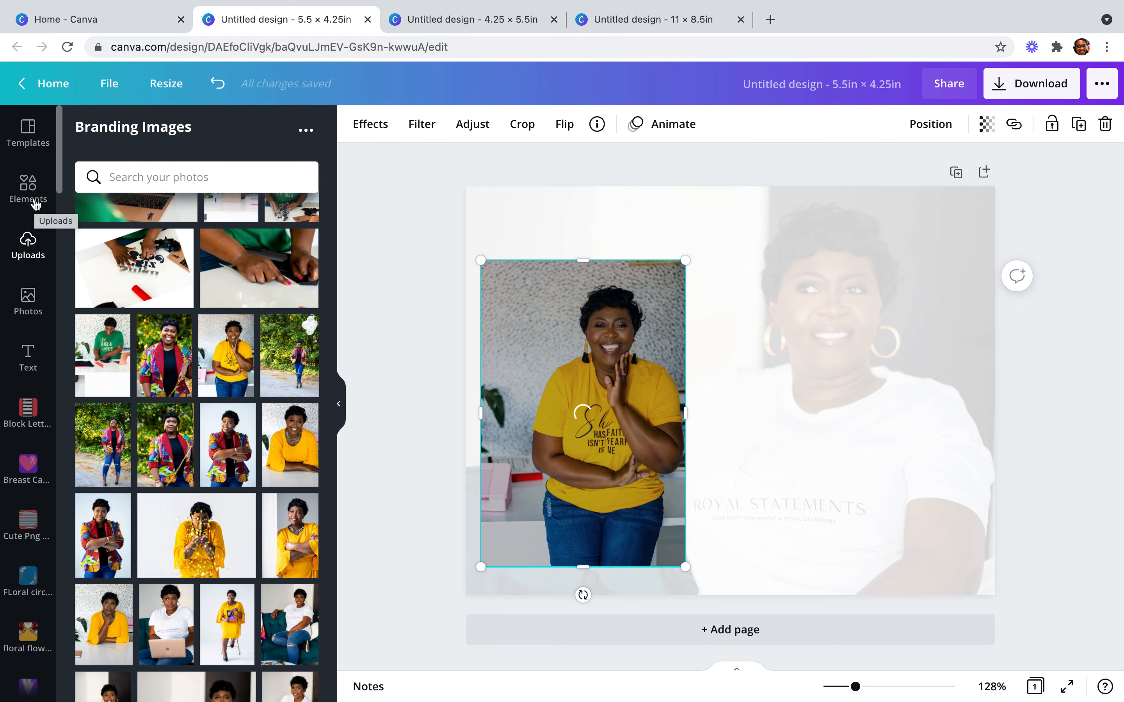
{"action": "left_click", "coordinate": [35, 205]}
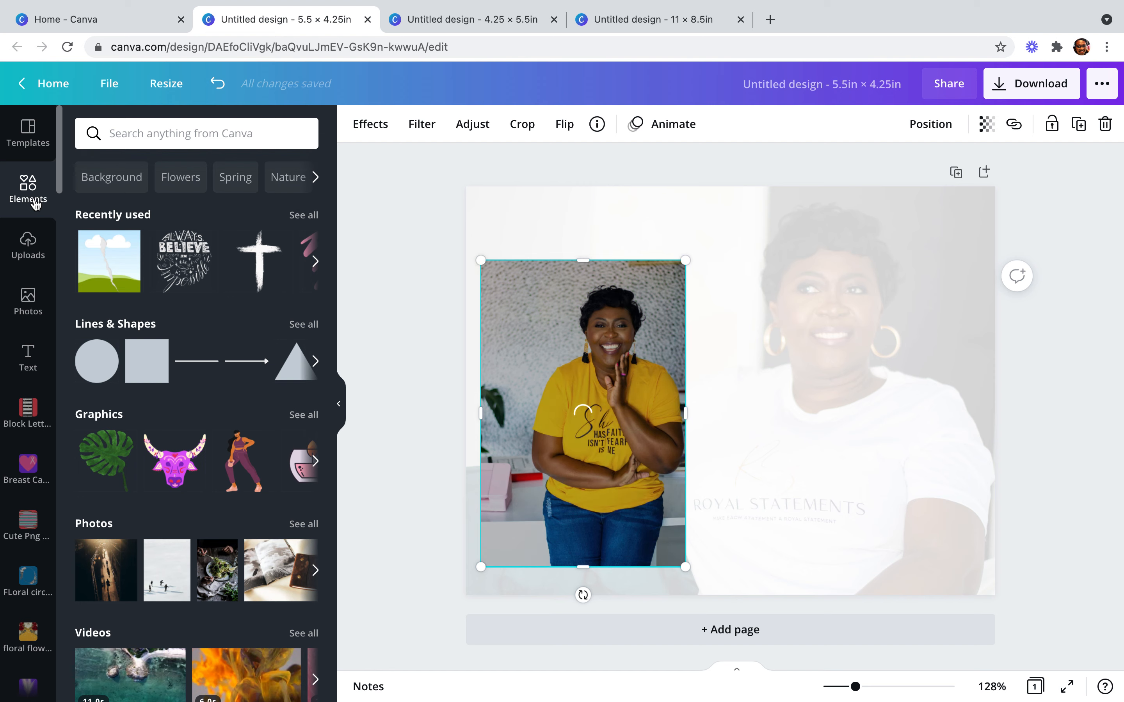
{"action": "left_click", "coordinate": [30, 351]}
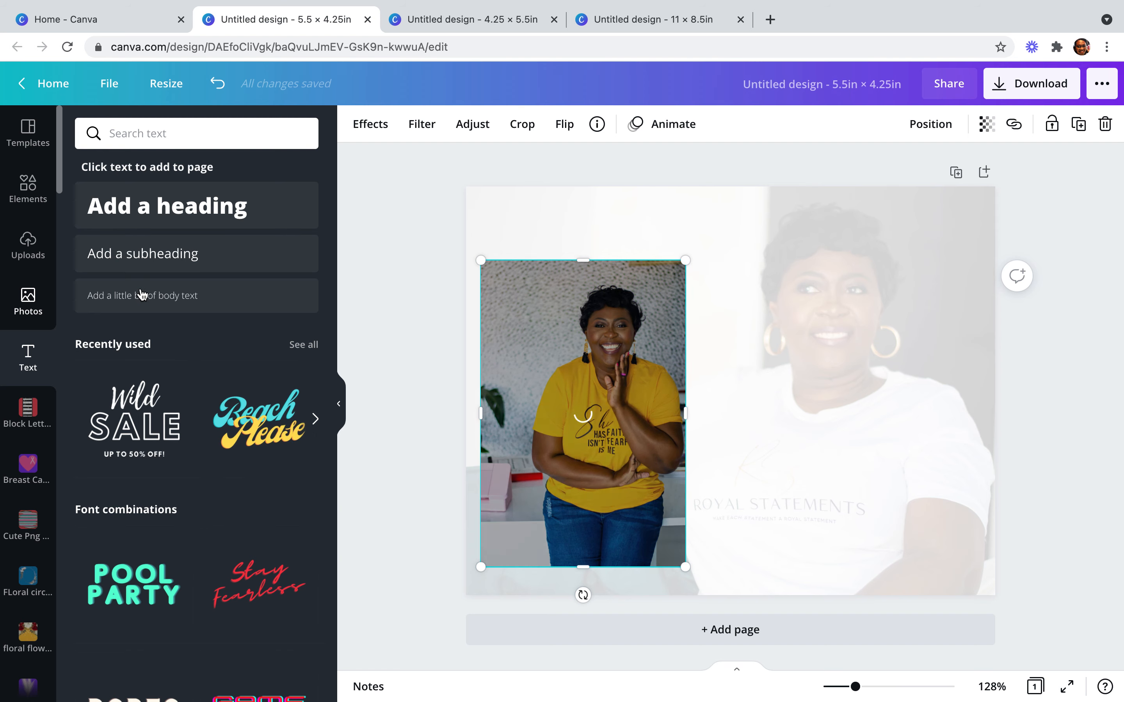
{"action": "left_click", "coordinate": [178, 307]}
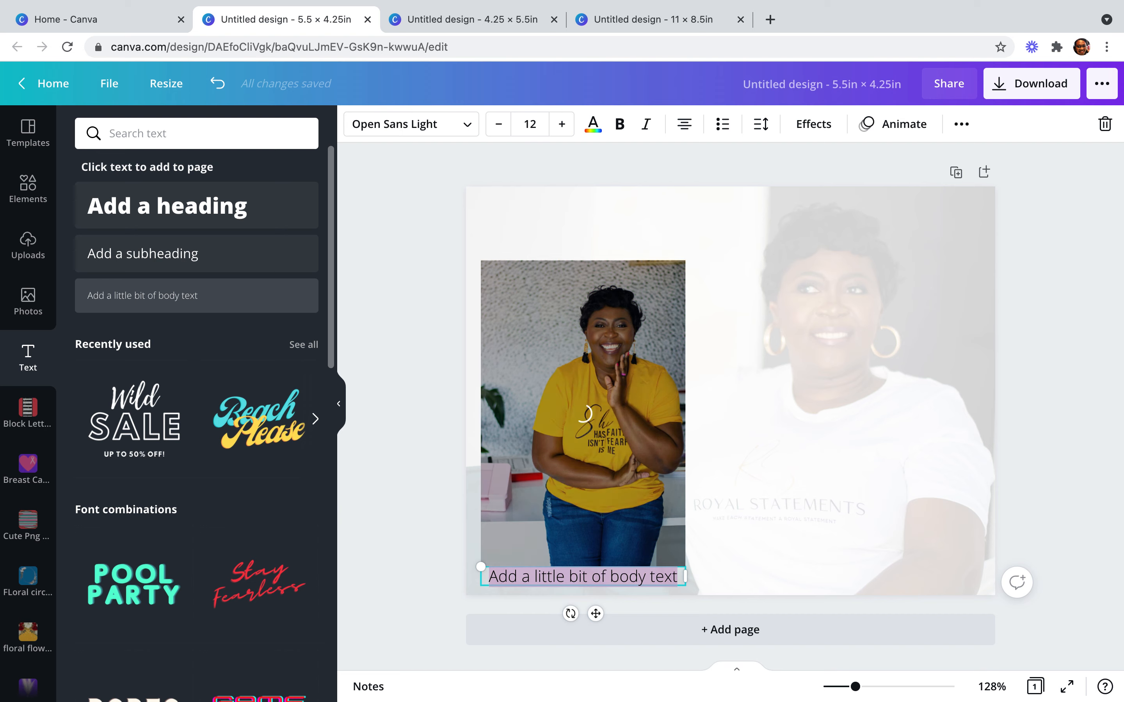
{"action": "type", "text": "FROM THE DESKOF"}
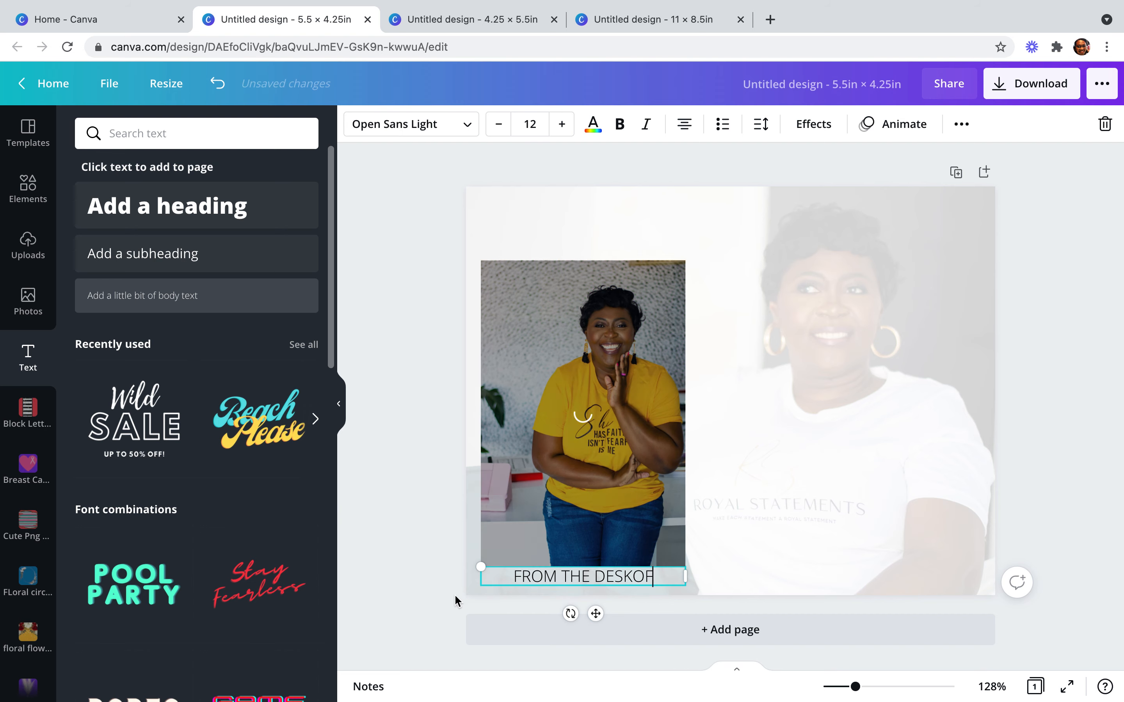
{"action": "left_click", "coordinate": [634, 576]}
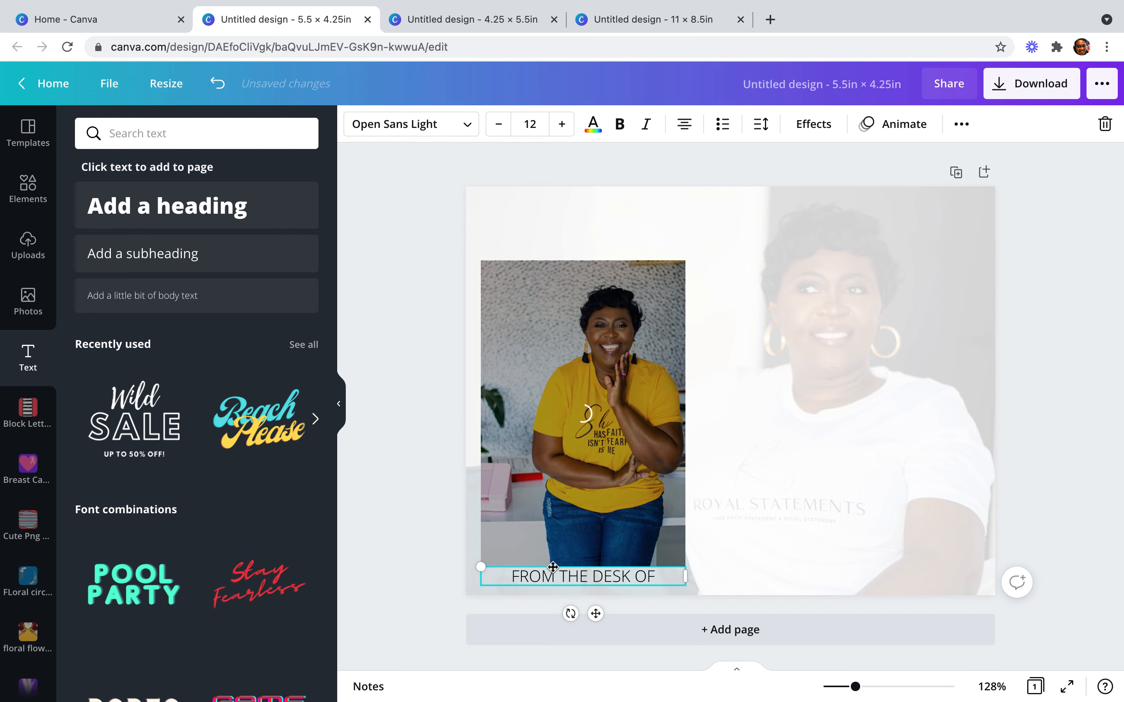
Move the "FROM THE DESK OF" text to the lower centre of the page
{"action": "left_click_drag", "start_coordinate": [555, 574], "coordinate": [716, 566]}
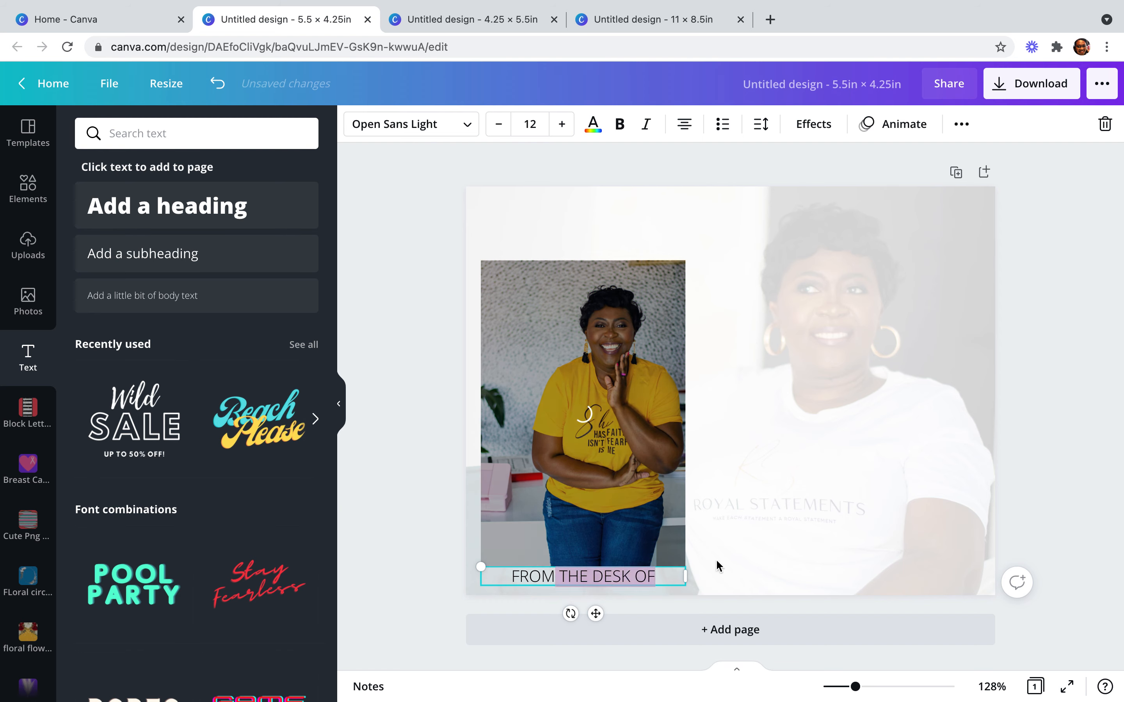
{"action": "left_click", "coordinate": [475, 587]}
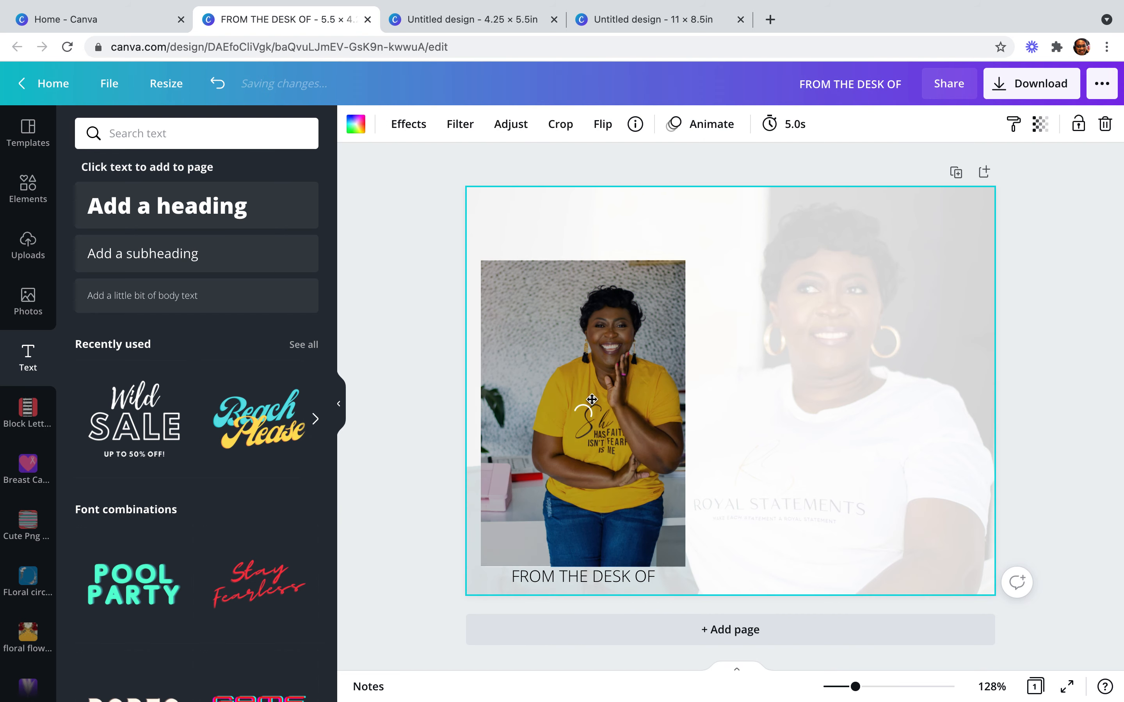
{"action": "left_click_drag", "start_coordinate": [564, 573], "coordinate": [728, 571]}
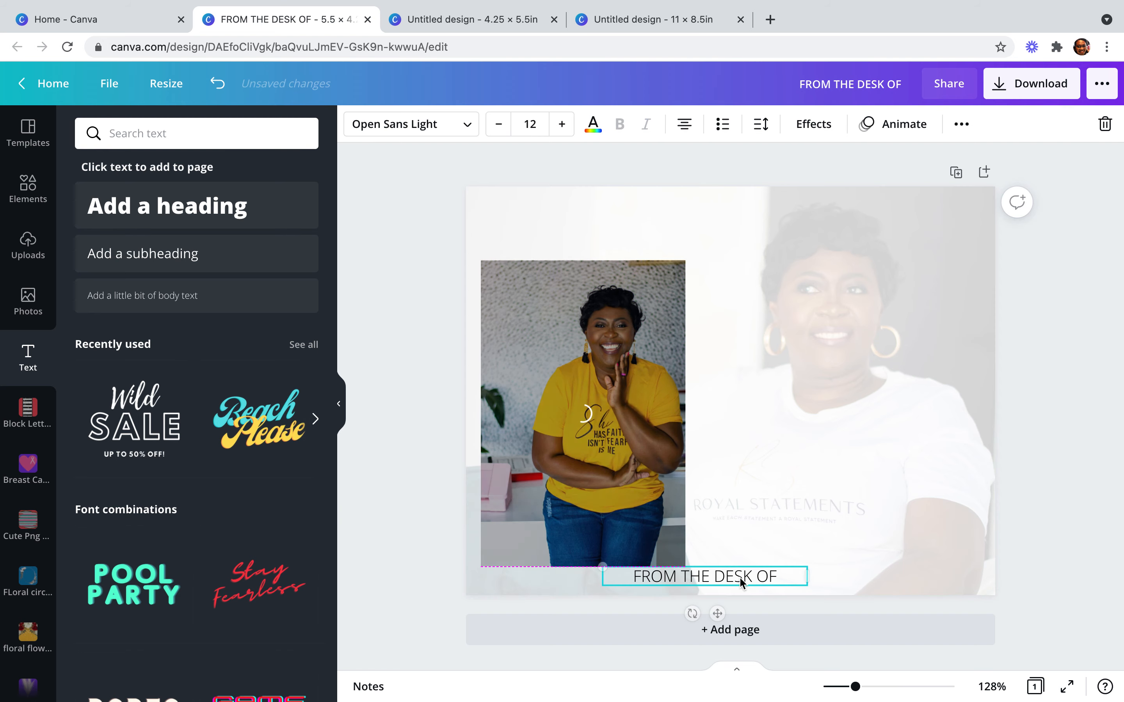
Delete the yellow T-shirt photo from the page
{"action": "left_click", "coordinate": [537, 384]}
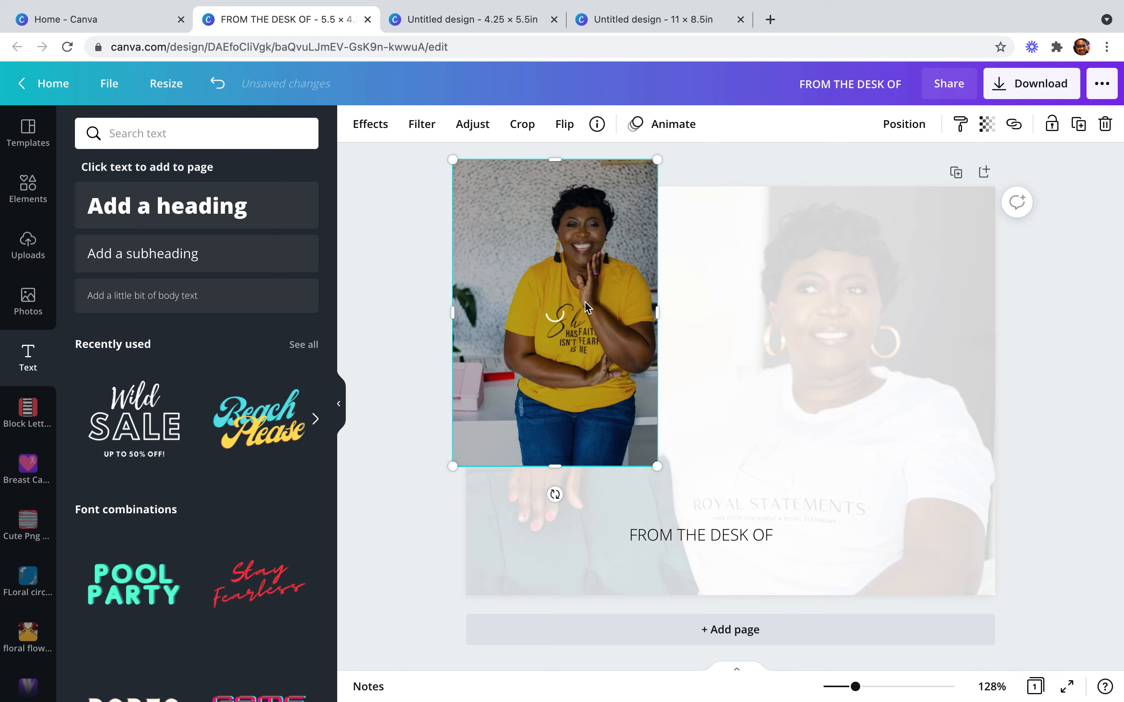
{"action": "key", "text": "Delete"}
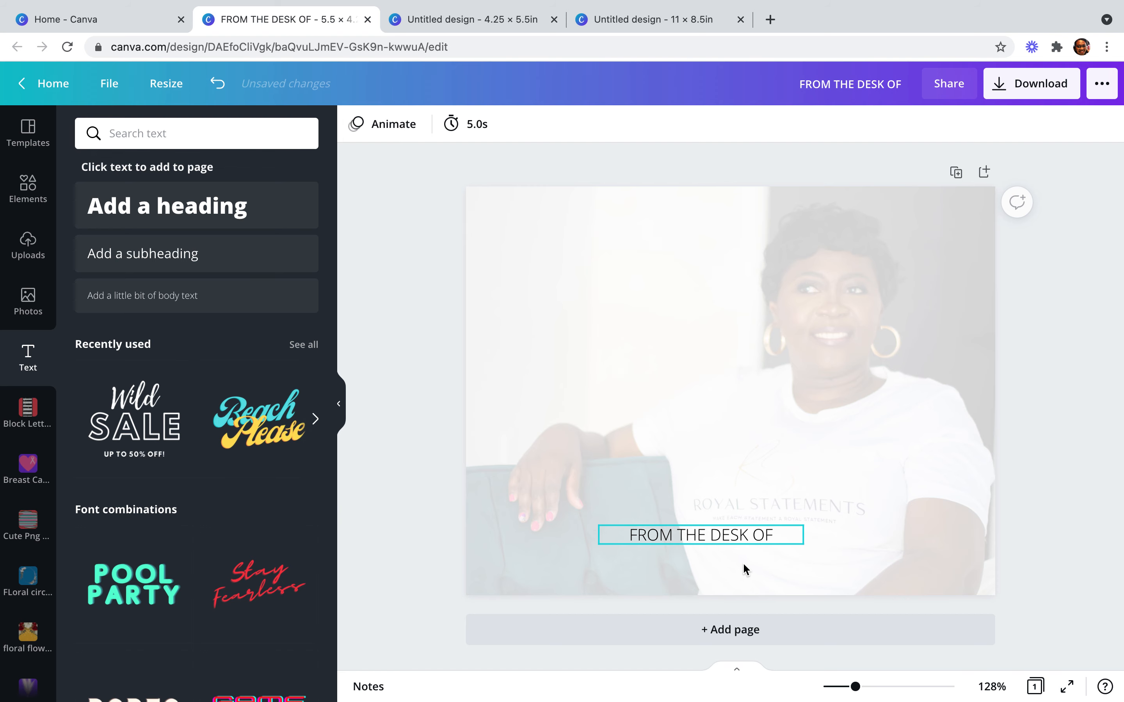
Set the "FROM THE DESK OF" text in Lemon Milk Regular and centre it horizontally near the page's lower edge
{"action": "left_click_drag", "start_coordinate": [708, 534], "coordinate": [726, 558]}
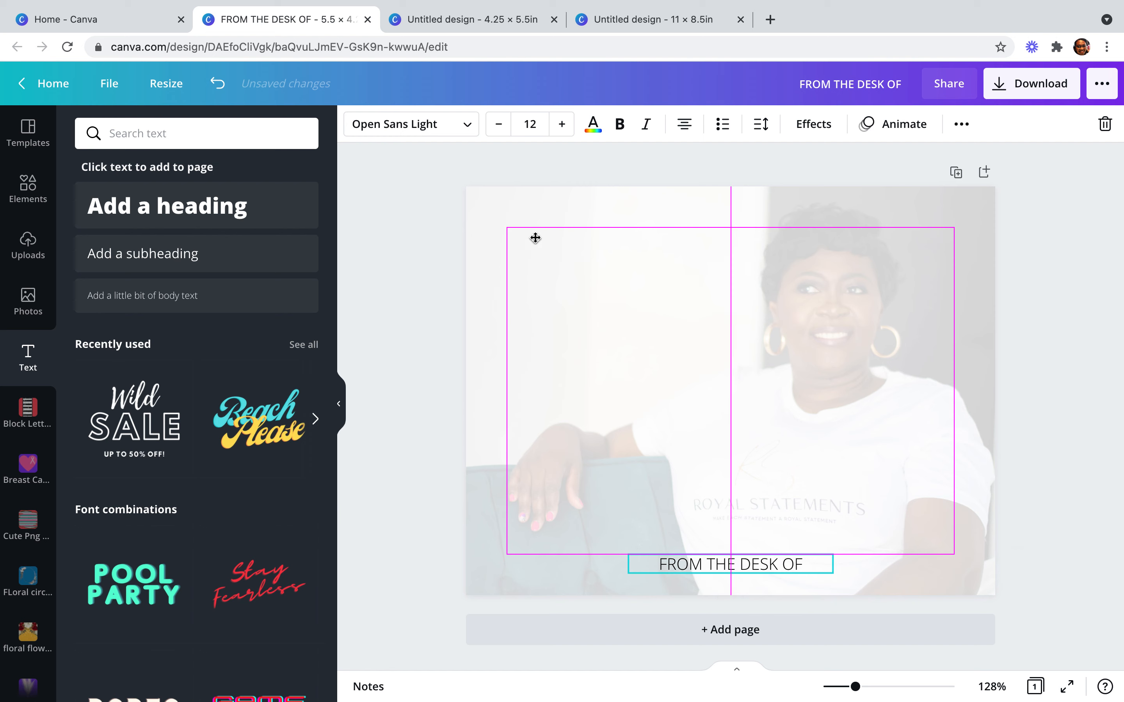
{"action": "left_click", "coordinate": [465, 130]}
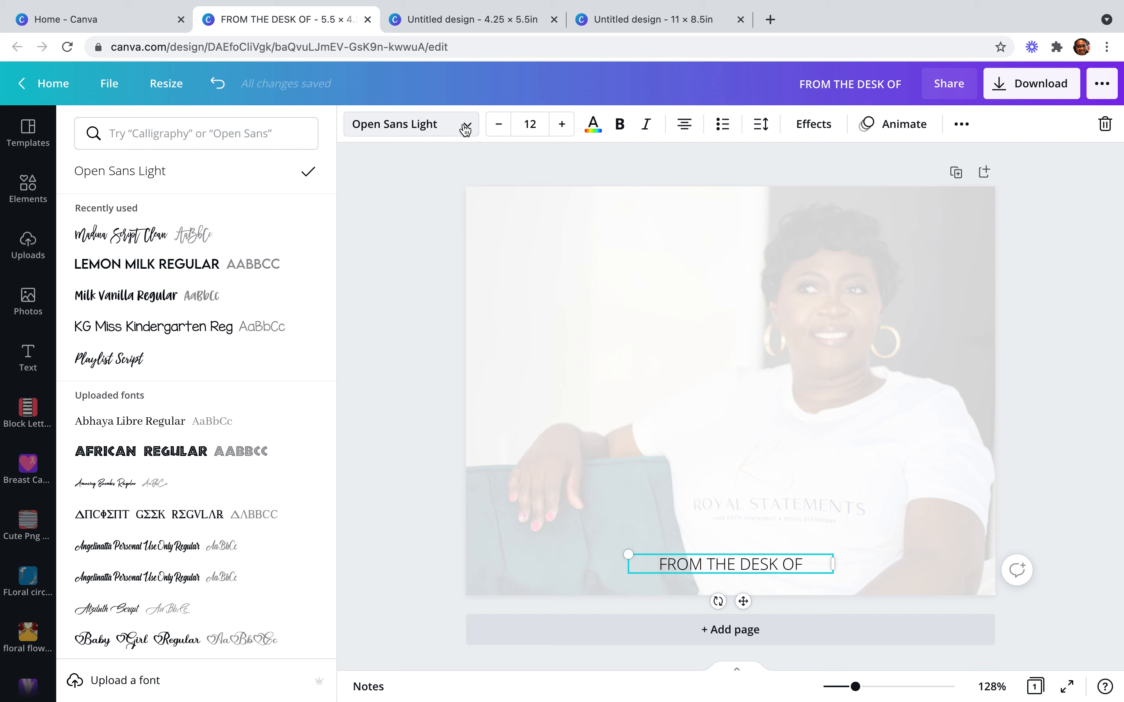
{"action": "left_click", "coordinate": [183, 265]}
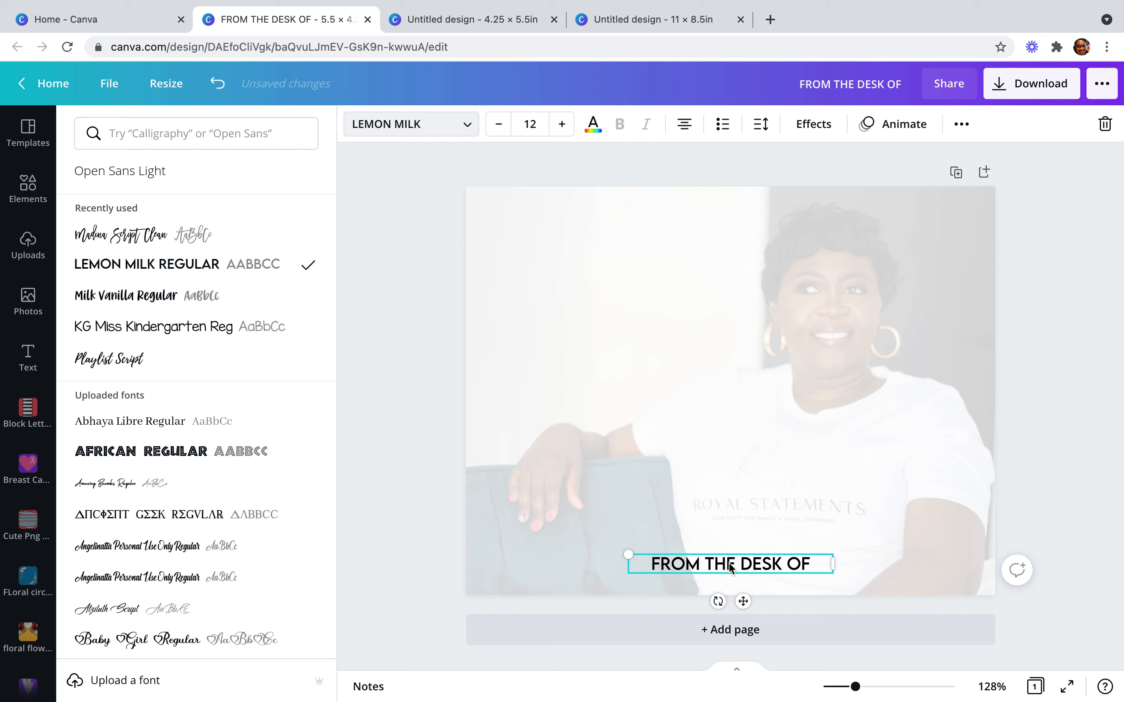
{"action": "left_click_drag", "start_coordinate": [729, 563], "coordinate": [730, 545]}
Try the Madina Script Clean font on the "FROM THE DESK OF" text and undo it
{"action": "left_click", "coordinate": [176, 242]}
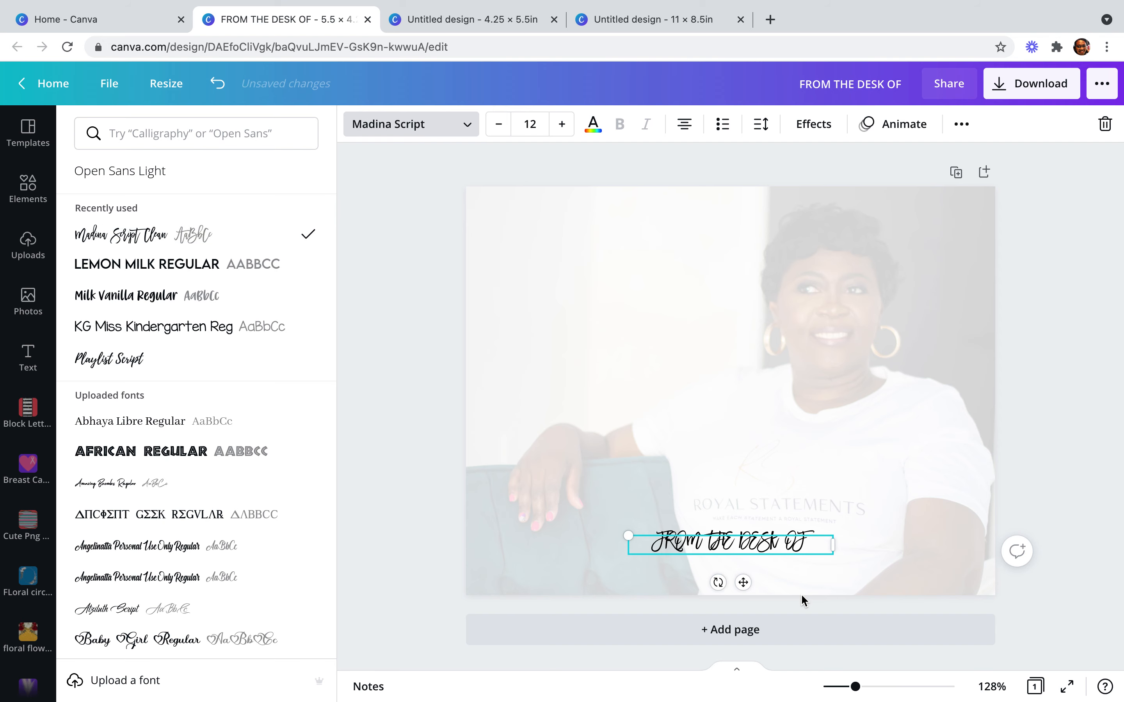
{"action": "left_click", "coordinate": [217, 84]}
{"action": "left_click", "coordinate": [447, 295]}
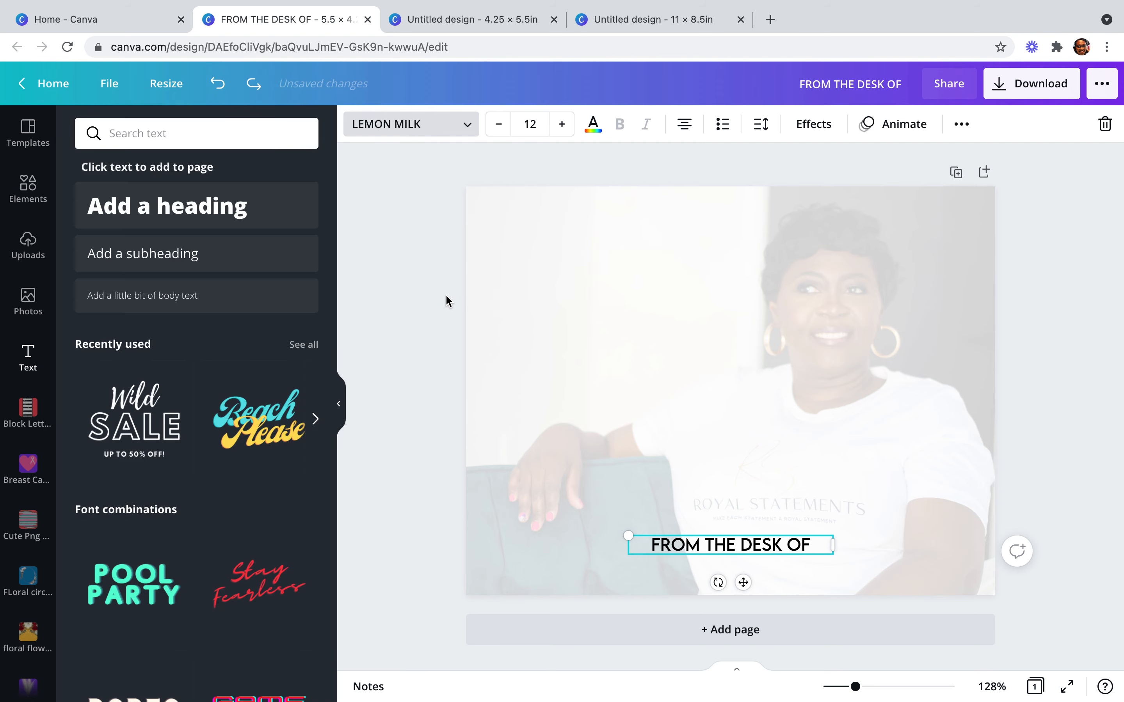
Add a body text line with the notepad owner's first name below "FROM THE DESK OF"
{"action": "left_click", "coordinate": [180, 296]}
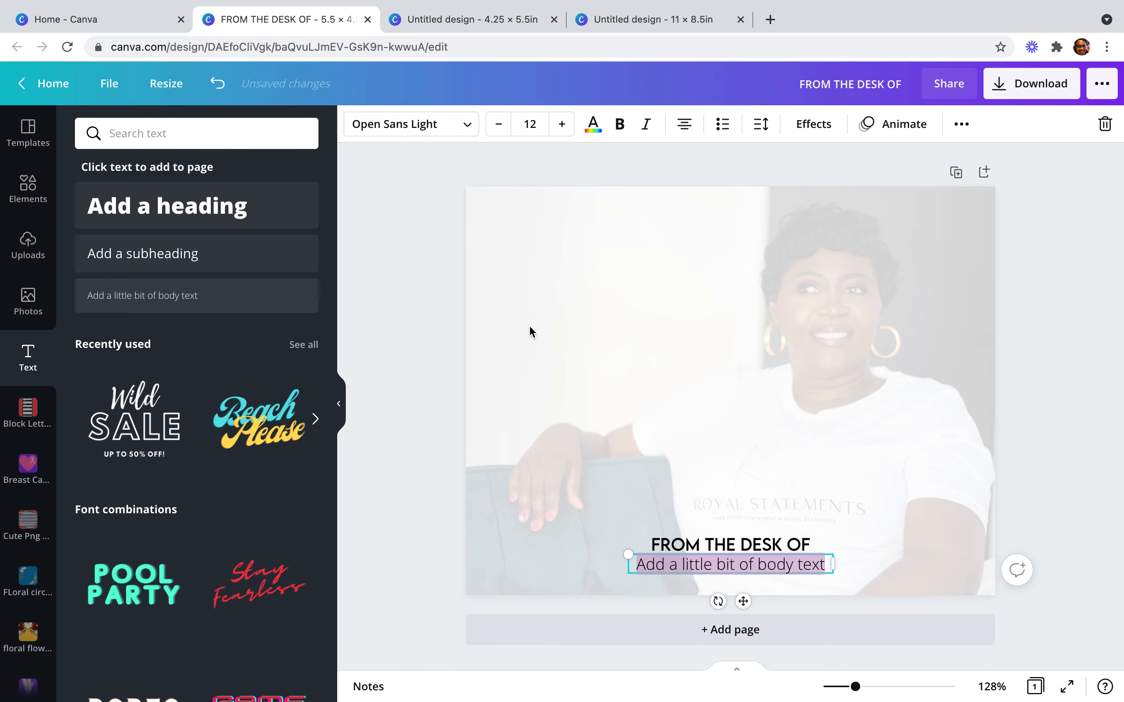
{"action": "type", "text": "SHENI"}
{"action": "key", "text": "BackSpace"}
{"action": "key", "text": "BackSpace"}
{"action": "key", "text": "BackSpace"}
{"action": "key", "text": "BackSpace"}
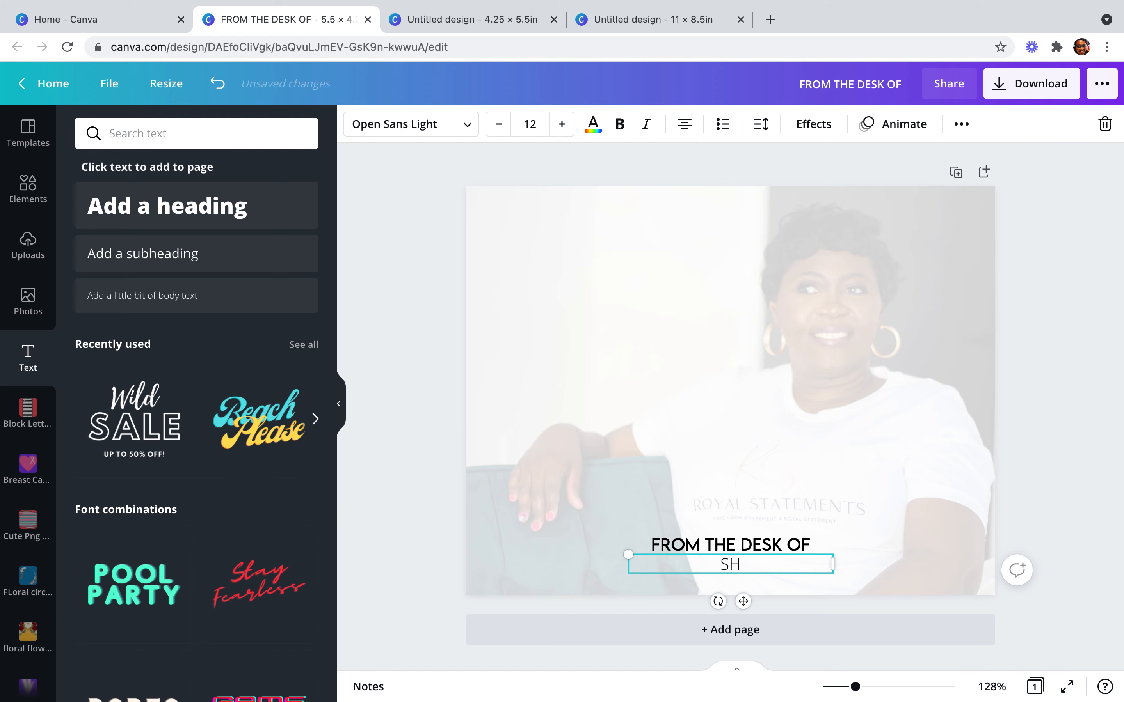
{"action": "type", "text": "henika"}
Set the name line in Madina Script Clean, enlarge it to size 18.7 and move it above "FROM THE DESK OF"
{"action": "left_click", "coordinate": [463, 139]}
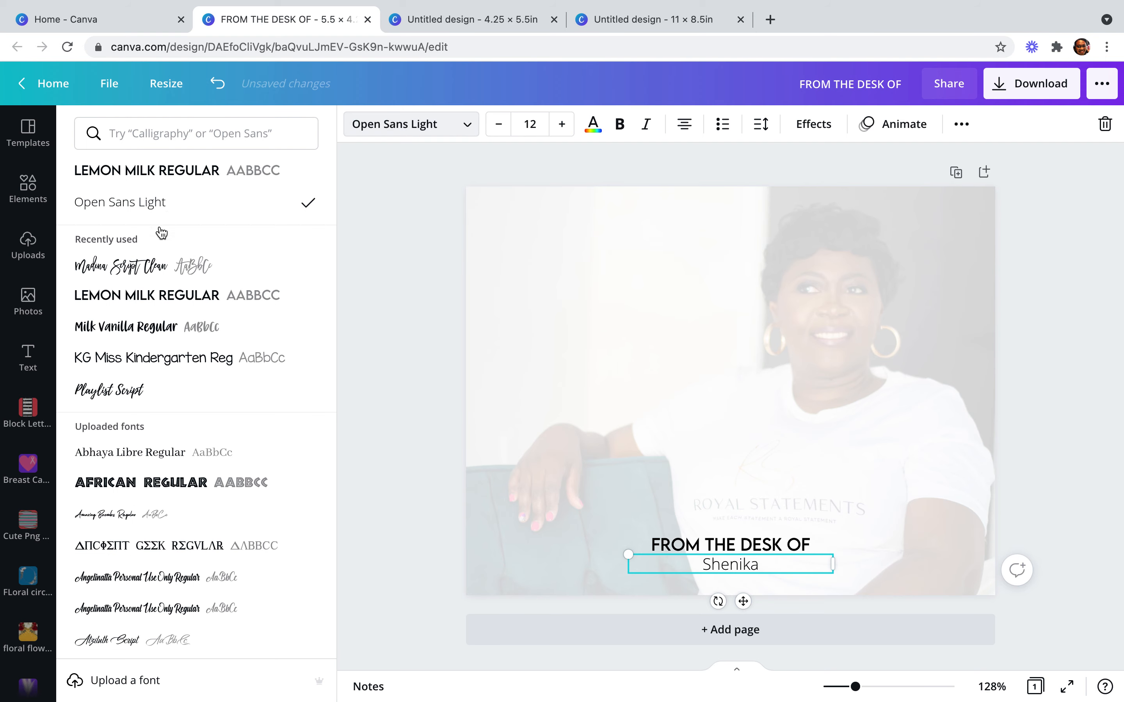
{"action": "left_click", "coordinate": [149, 274]}
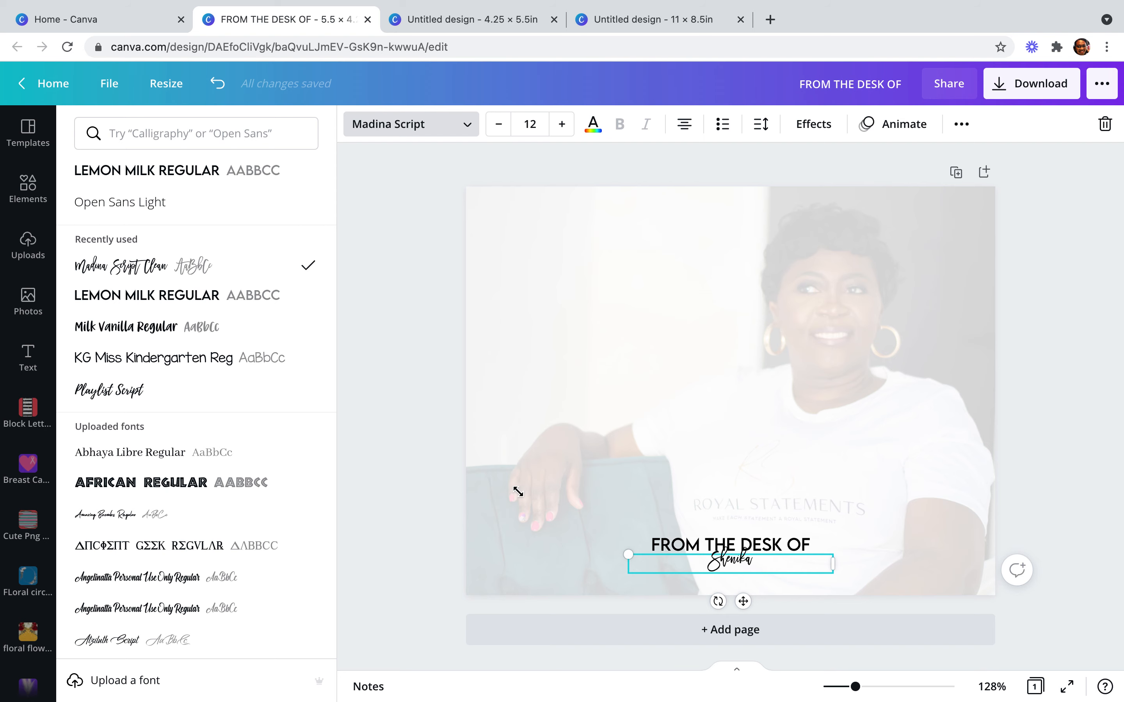
{"action": "left_click_drag", "start_coordinate": [517, 492], "coordinate": [514, 489]}
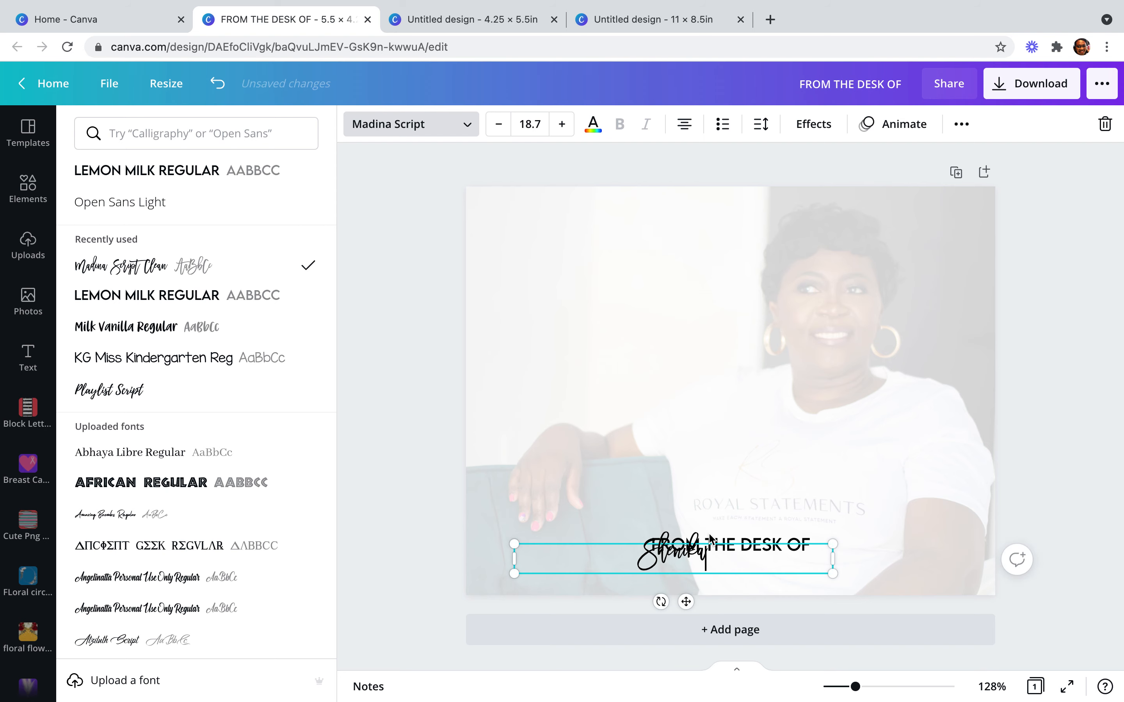
{"action": "left_click_drag", "start_coordinate": [708, 495], "coordinate": [706, 494]}
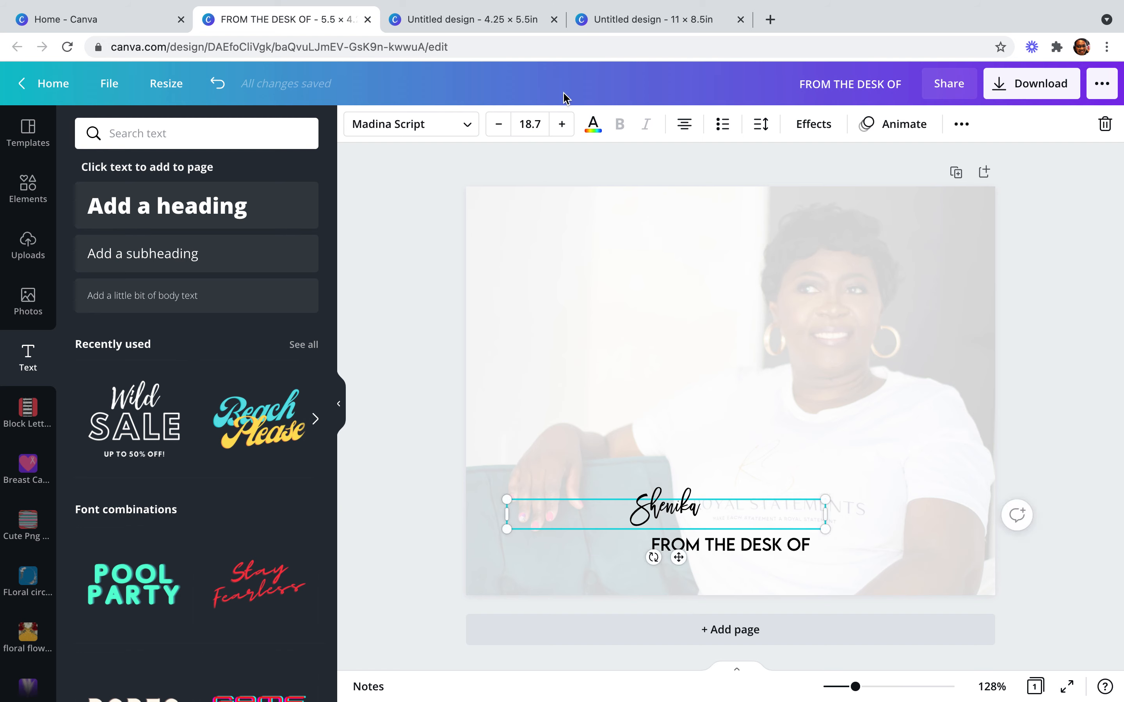
Increase the name text's font size to 26.7
{"action": "left_click", "coordinate": [562, 124]}
{"action": "left_click", "coordinate": [562, 124]}
{"action": "left_click", "coordinate": [562, 124]}
{"action": "left_click", "coordinate": [562, 124]}
{"action": "left_click", "coordinate": [562, 124]}
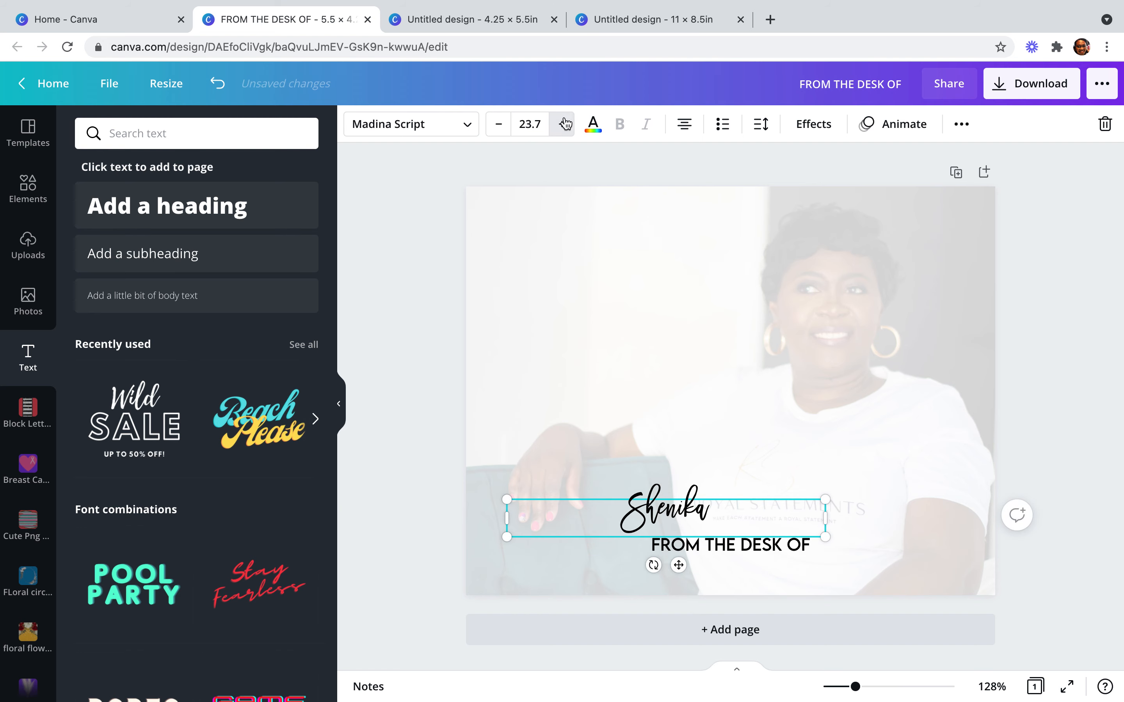
{"action": "left_click", "coordinate": [562, 124]}
{"action": "left_click", "coordinate": [562, 124]}
{"action": "left_click", "coordinate": [562, 124]}
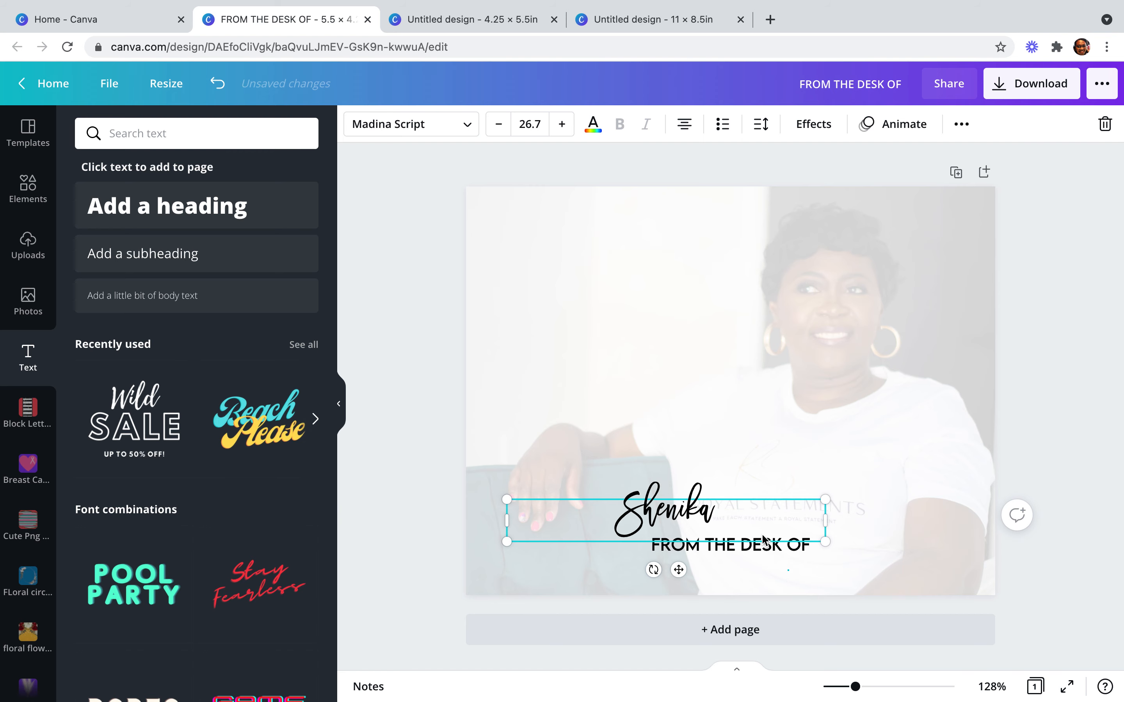
Move "FROM THE DESK OF" up over the shirt and place the script name directly beneath it
{"action": "left_click", "coordinate": [764, 548]}
{"action": "left_click", "coordinate": [755, 519]}
{"action": "left_click_drag", "start_coordinate": [648, 508], "coordinate": [723, 514]}
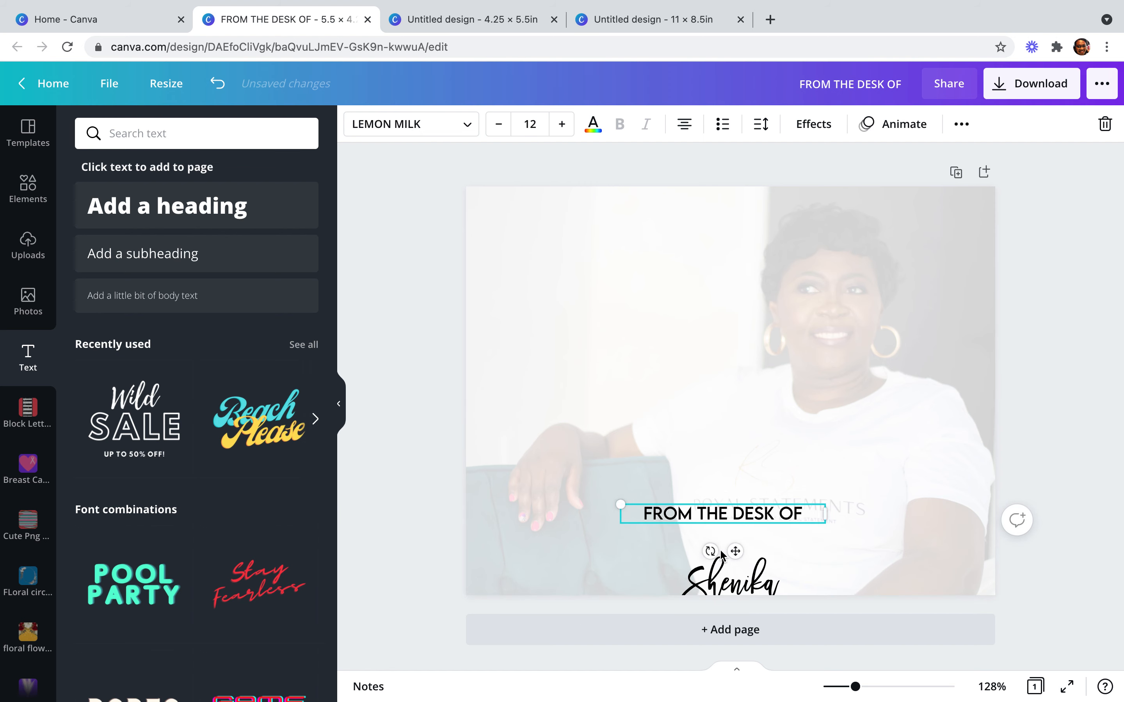
{"action": "left_click", "coordinate": [720, 550]}
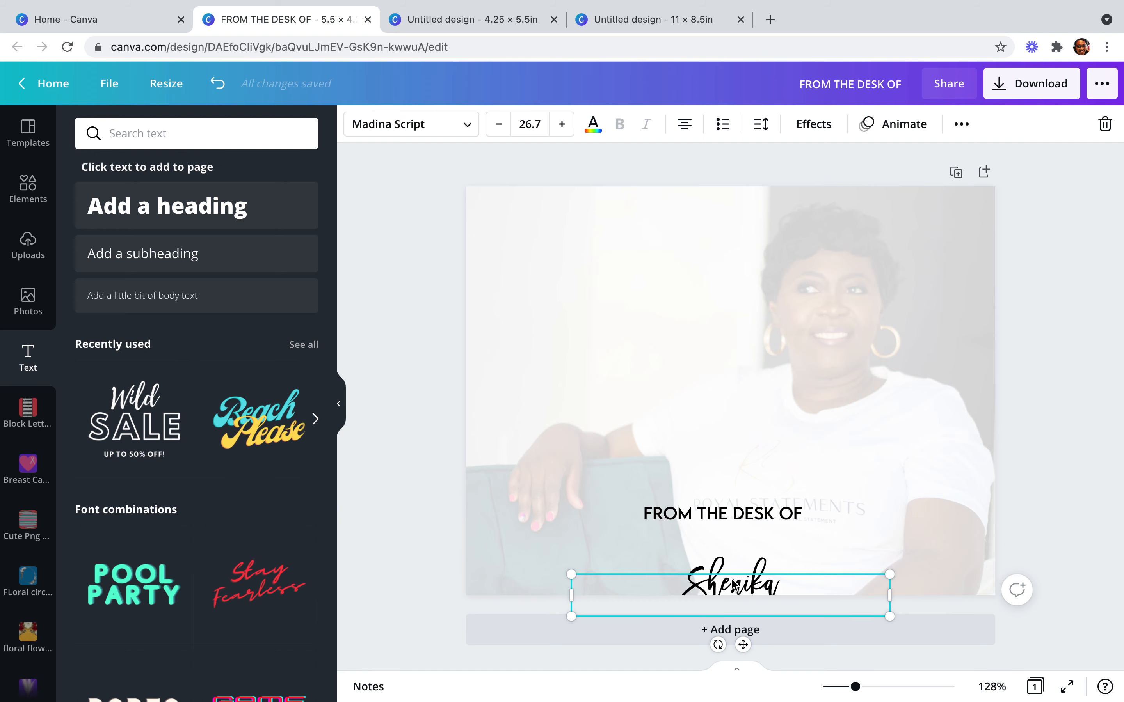
{"action": "left_click", "coordinate": [846, 456]}
{"action": "left_click", "coordinate": [754, 586]}
{"action": "left_click_drag", "start_coordinate": [752, 556], "coordinate": [753, 529]}
{"action": "left_click", "coordinate": [644, 426]}
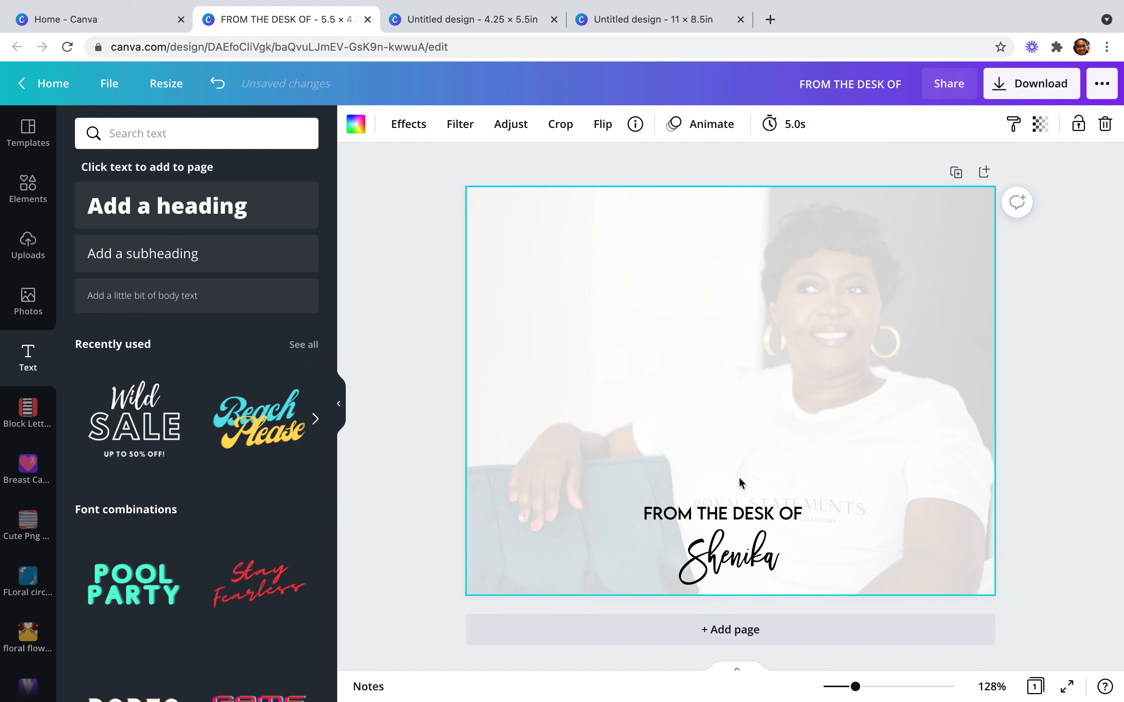
Shift the "FROM THE DESK OF" line and the script name slightly lower on the page
{"action": "left_click", "coordinate": [738, 510]}
{"action": "left_click_drag", "start_coordinate": [738, 510], "coordinate": [739, 518]}
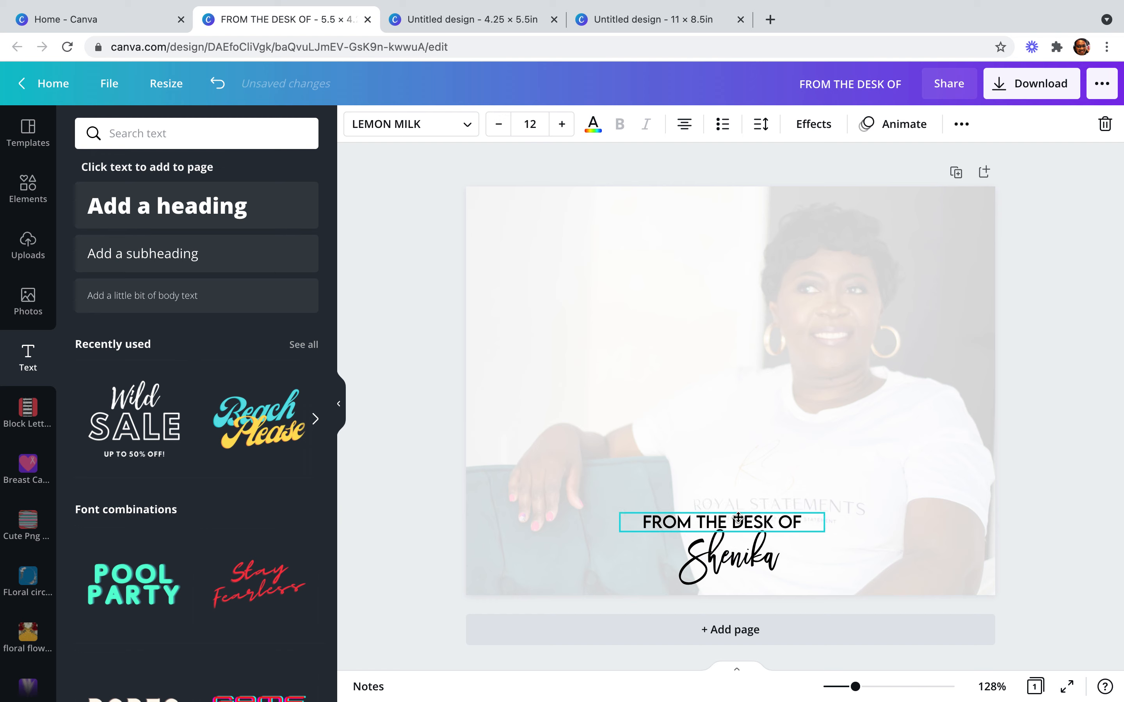
{"action": "left_click", "coordinate": [756, 556]}
{"action": "left_click_drag", "start_coordinate": [758, 562], "coordinate": [758, 569]}
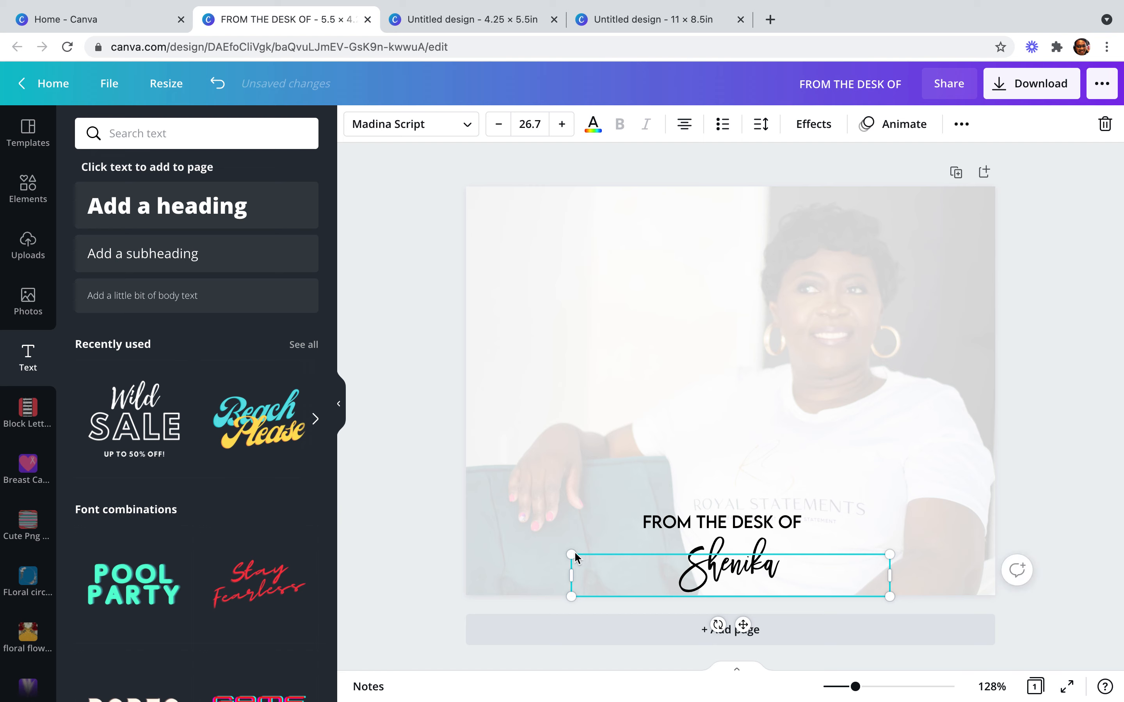
Shrink the script name to size 22.6 and centre both text lines horizontally at the page's lower edge
{"action": "left_click_drag", "start_coordinate": [613, 552], "coordinate": [616, 552]}
{"action": "left_click", "coordinate": [522, 522]}
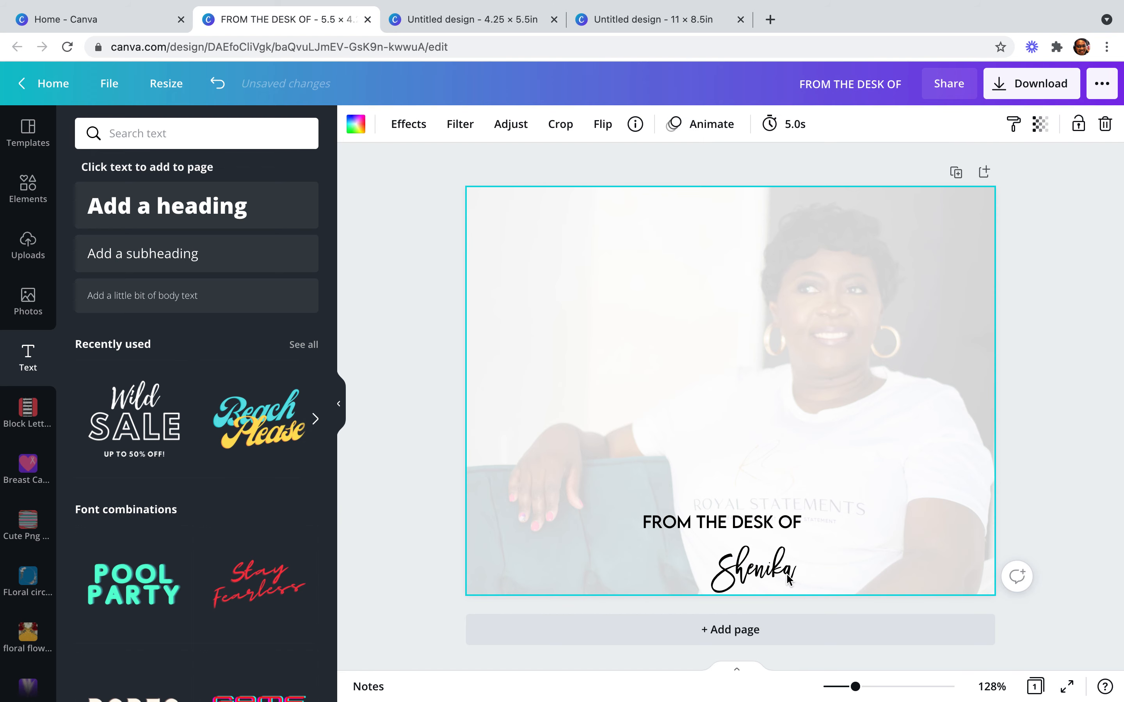
{"action": "left_click_drag", "start_coordinate": [755, 575], "coordinate": [763, 532]}
{"action": "left_click", "coordinate": [750, 527]}
{"action": "left_click", "coordinate": [1099, 400]}
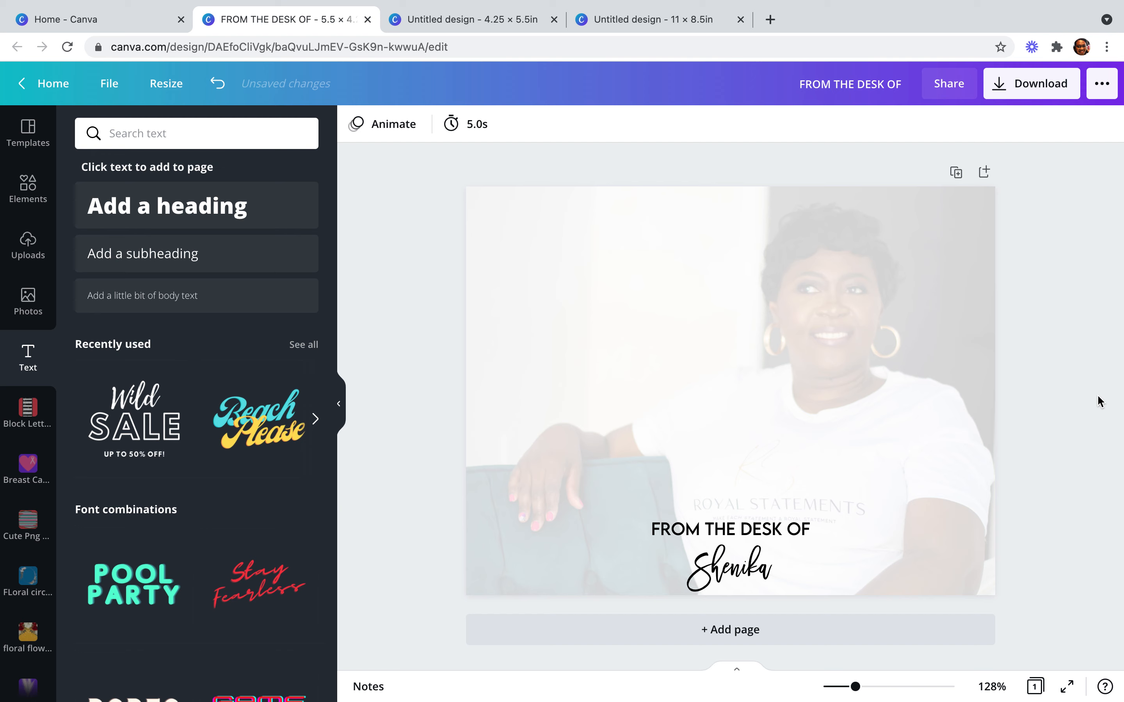
Move the script name and the "FROM THE DESK OF" line into the page's lower-left corner
{"action": "left_click", "coordinate": [727, 574]}
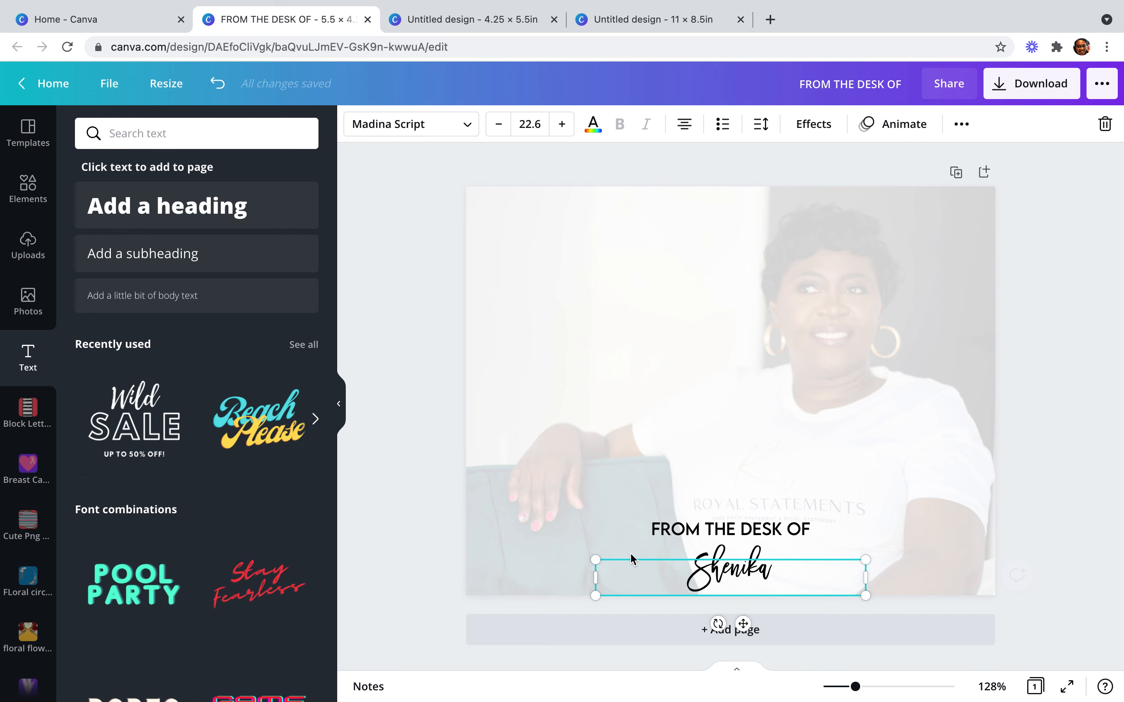
{"action": "left_click_drag", "start_coordinate": [726, 578], "coordinate": [554, 569]}
{"action": "left_click", "coordinate": [692, 532]}
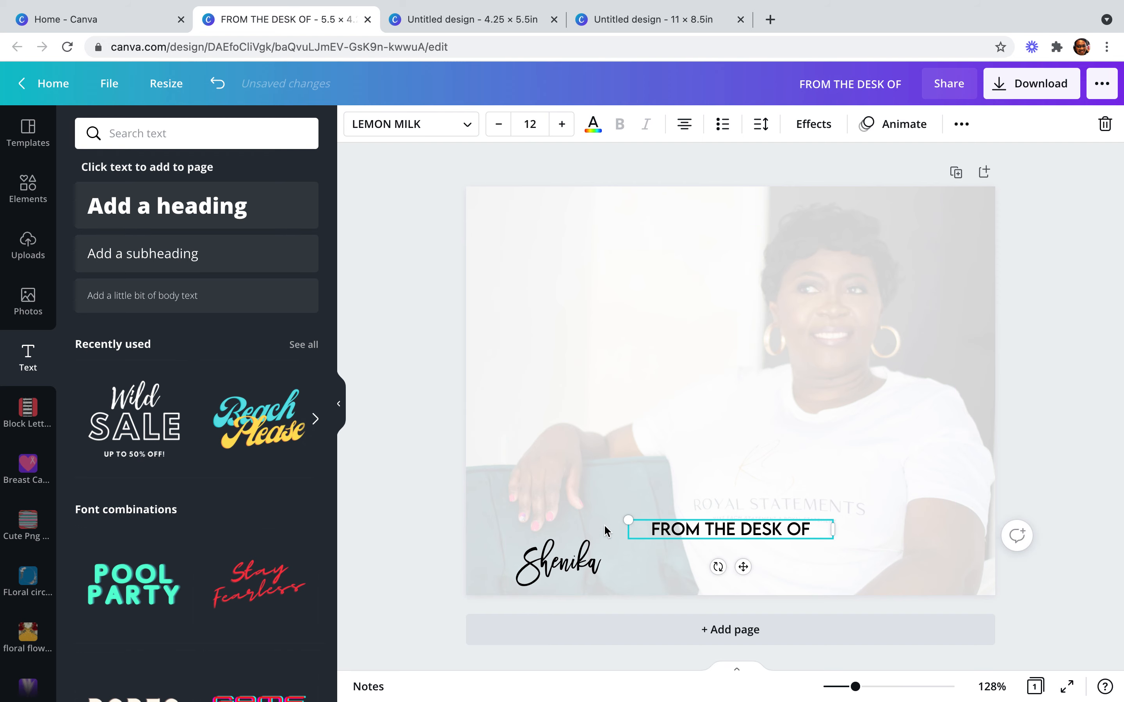
{"action": "left_click_drag", "start_coordinate": [699, 528], "coordinate": [528, 524]}
{"action": "left_click", "coordinate": [437, 573]}
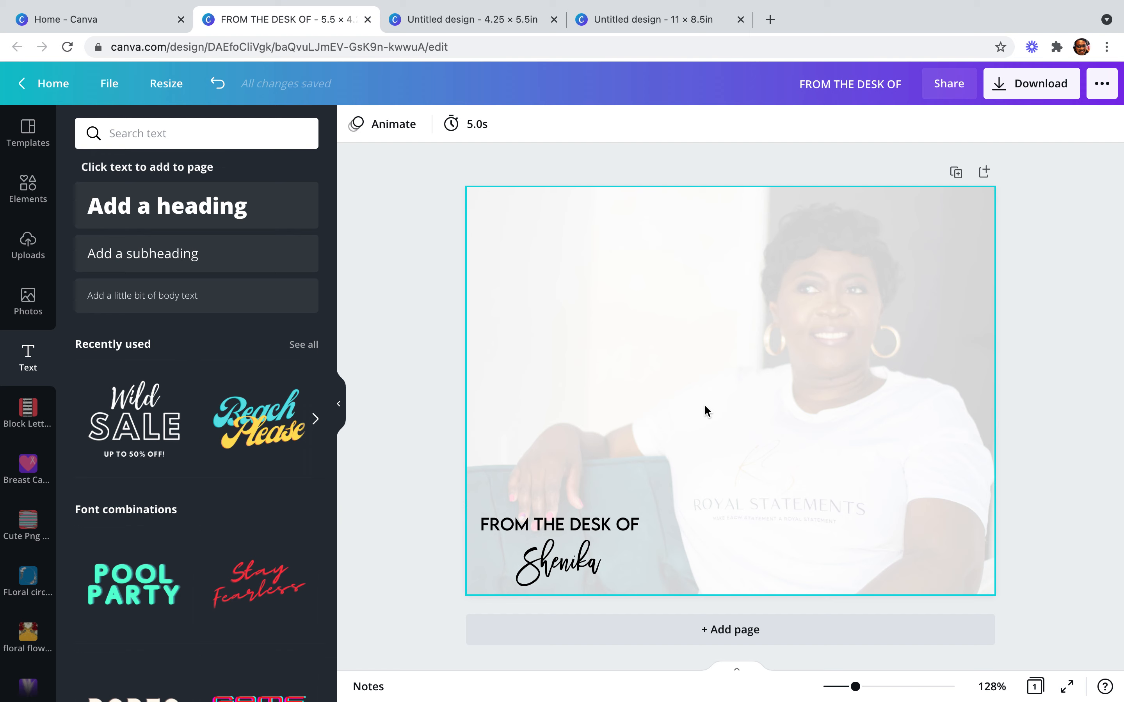
Add a blank second page and open the Digital Items image folder
{"action": "left_click", "coordinate": [650, 633]}
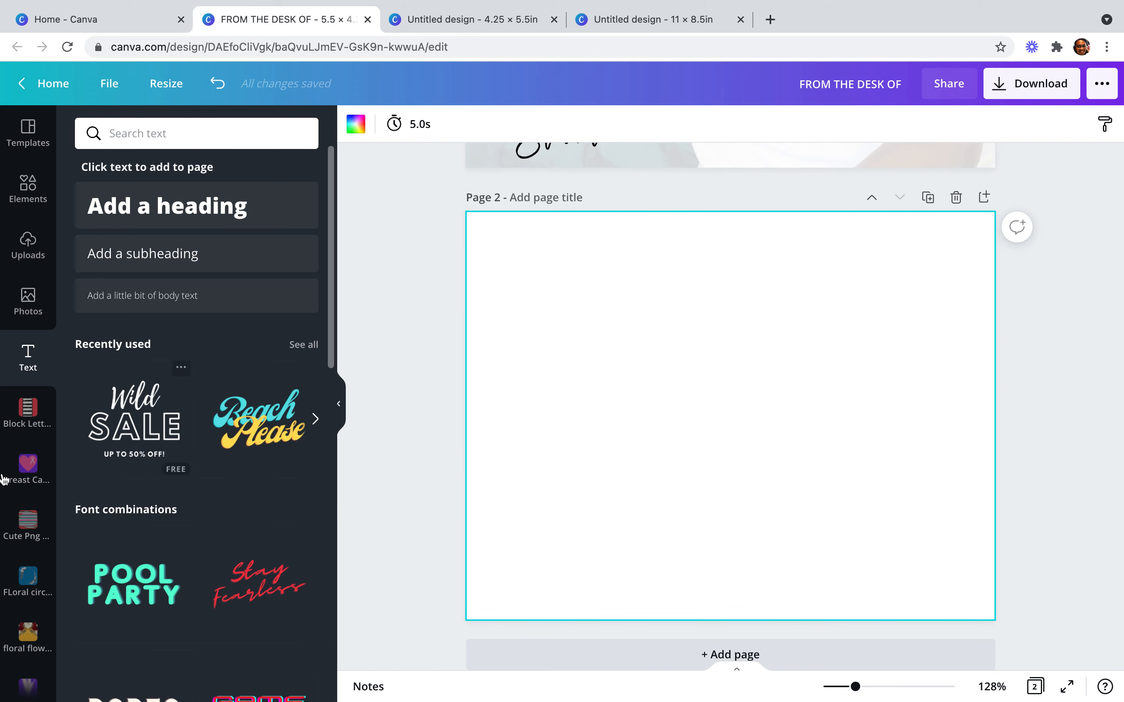
{"action": "scroll", "coordinate": [35, 576], "scroll_direction": "down", "scroll_amount": 3}
{"action": "scroll", "coordinate": [37, 578], "scroll_direction": "down", "scroll_amount": 10}
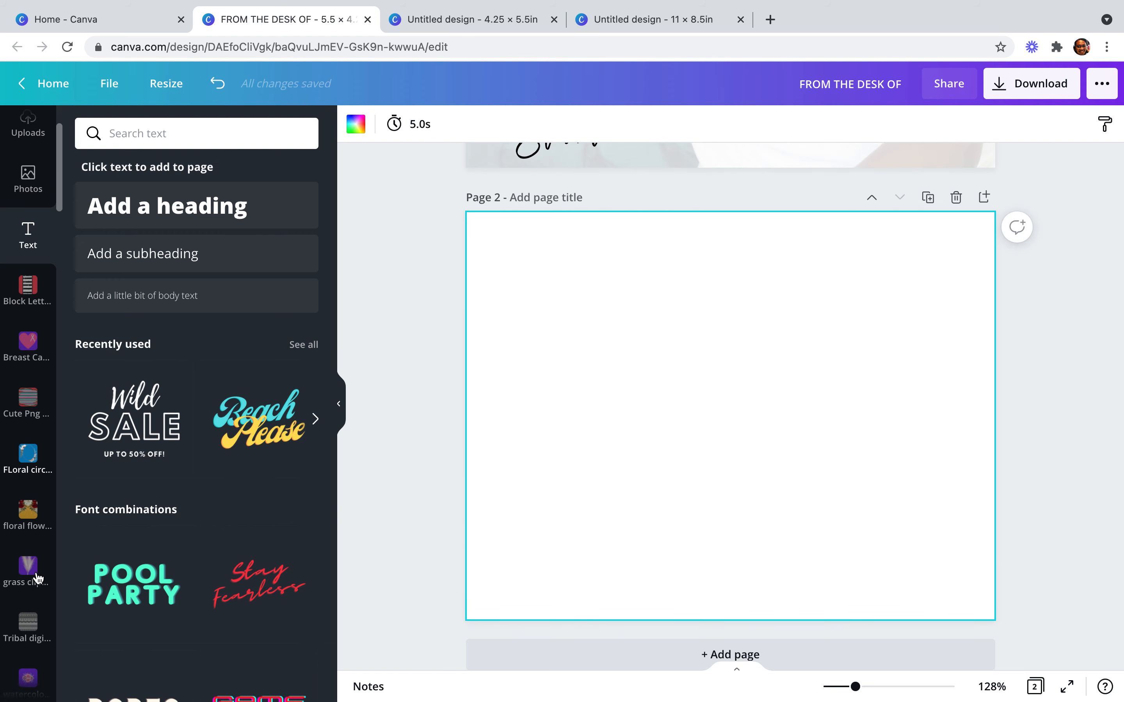
{"action": "scroll", "coordinate": [37, 578], "scroll_direction": "down", "scroll_amount": 8}
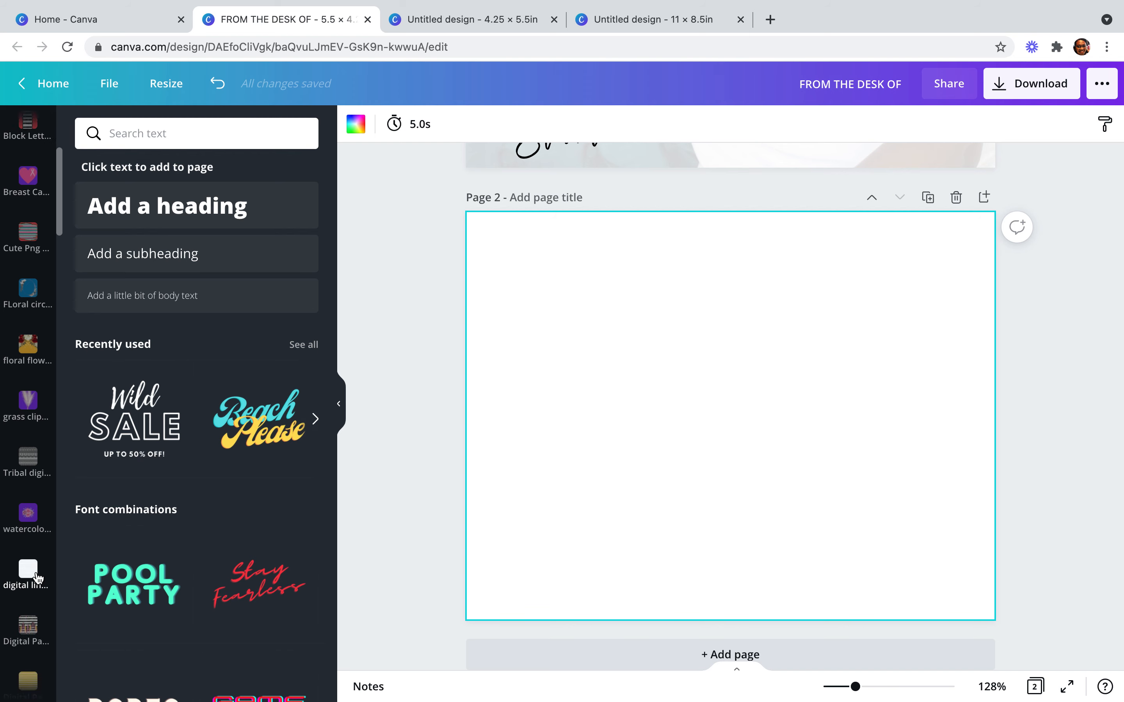
{"action": "scroll", "coordinate": [37, 578], "scroll_direction": "down", "scroll_amount": 2}
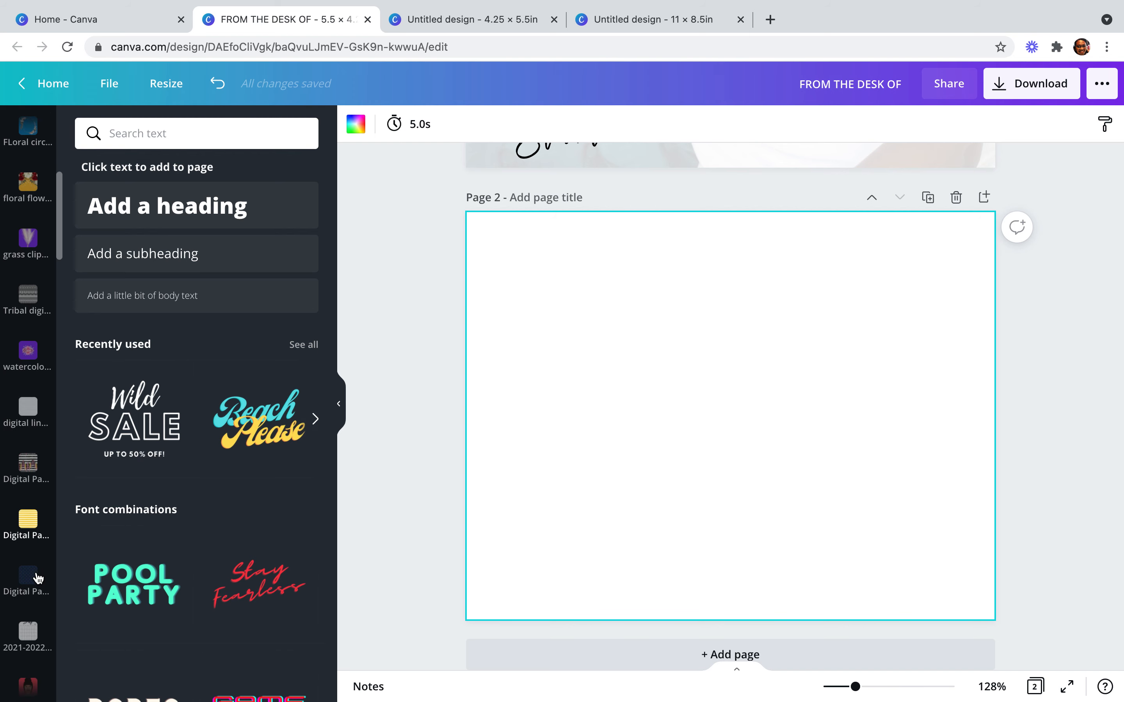
{"action": "scroll", "coordinate": [37, 578], "scroll_direction": "down", "scroll_amount": 10}
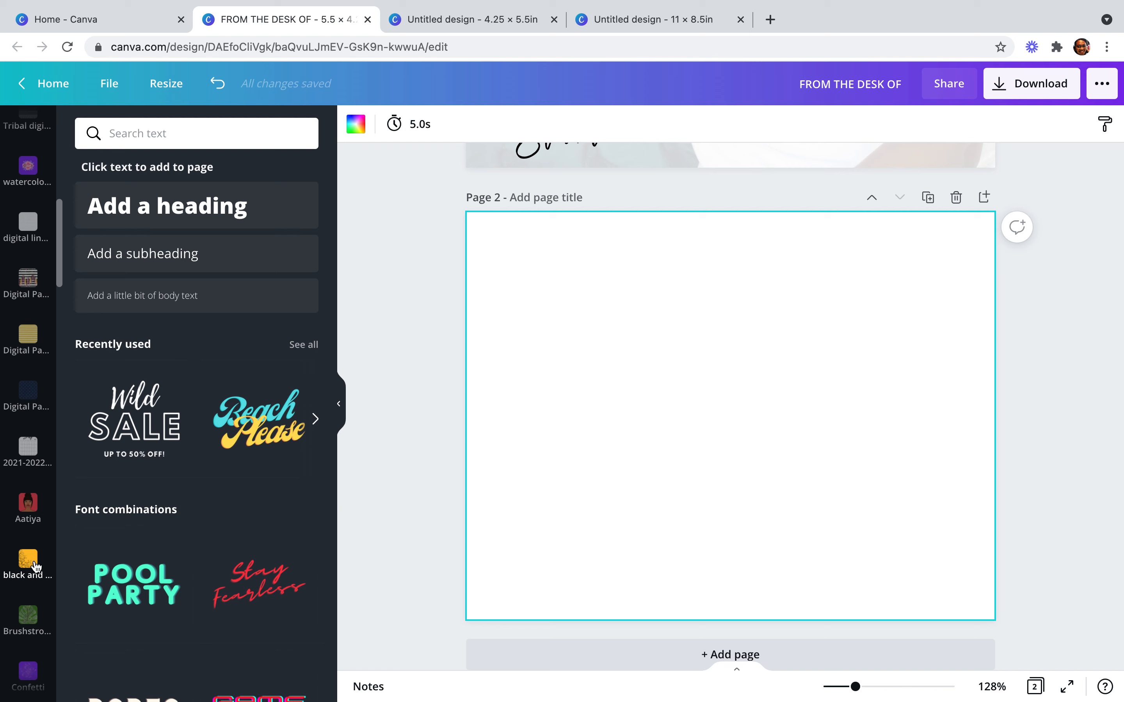
{"action": "scroll", "coordinate": [35, 568], "scroll_direction": "down", "scroll_amount": 1}
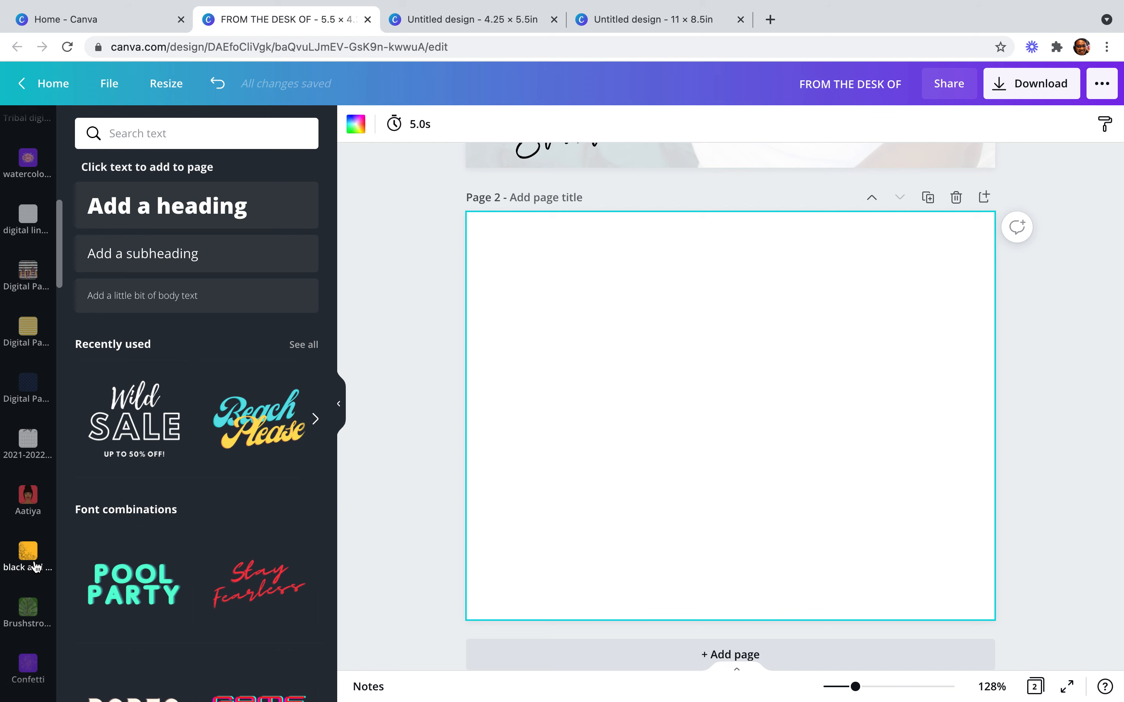
{"action": "scroll", "coordinate": [34, 566], "scroll_direction": "down", "scroll_amount": 5}
{"action": "scroll", "coordinate": [34, 566], "scroll_direction": "down", "scroll_amount": 3}
{"action": "scroll", "coordinate": [35, 567], "scroll_direction": "down", "scroll_amount": 2}
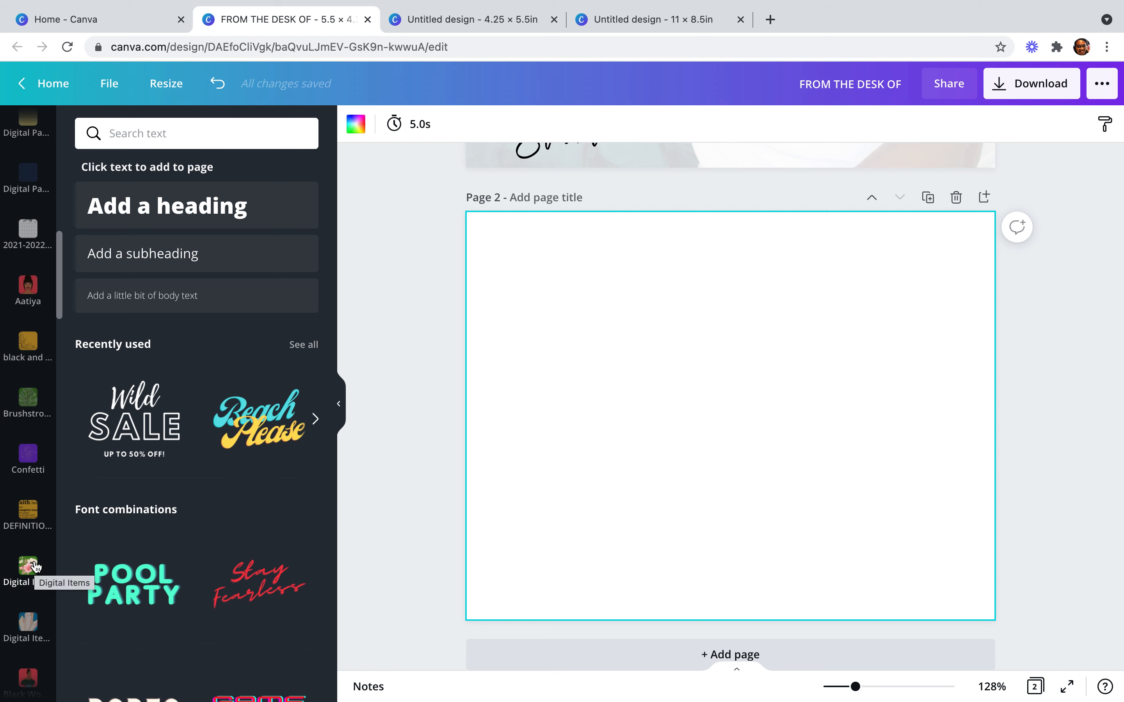
{"action": "left_click", "coordinate": [34, 567]}
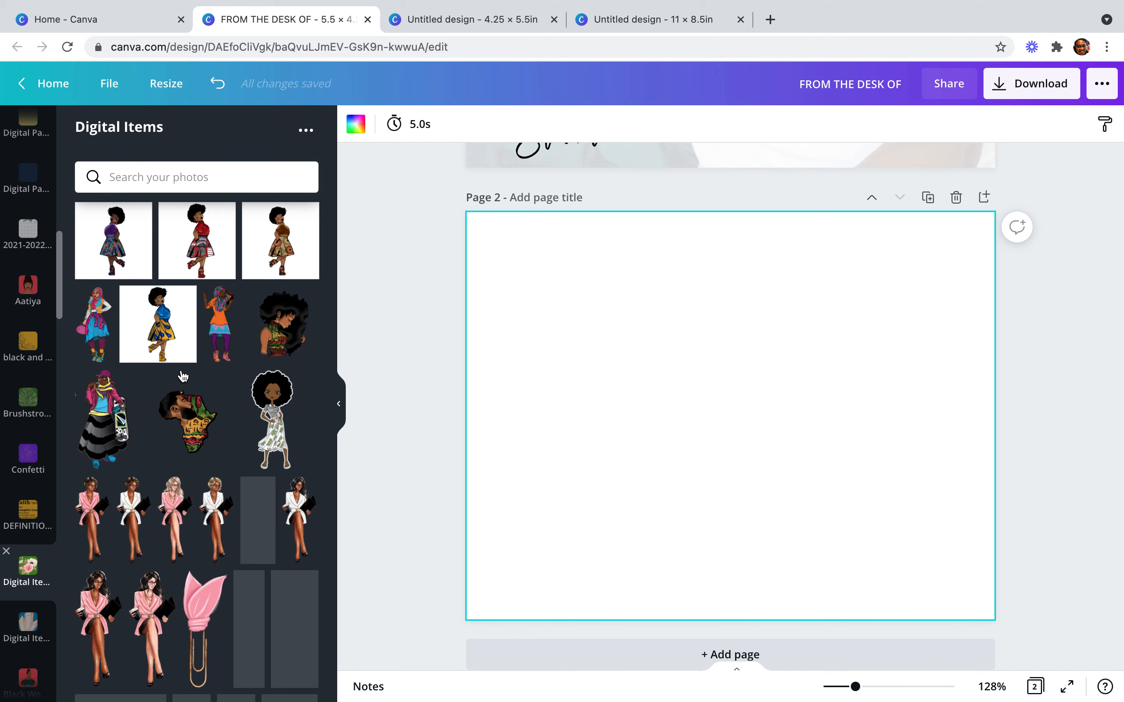
Try the newspaper, tablet and coffee cup graphic from Digital Items on page 2 and delete it
{"action": "scroll", "coordinate": [171, 488], "scroll_direction": "down", "scroll_amount": 7}
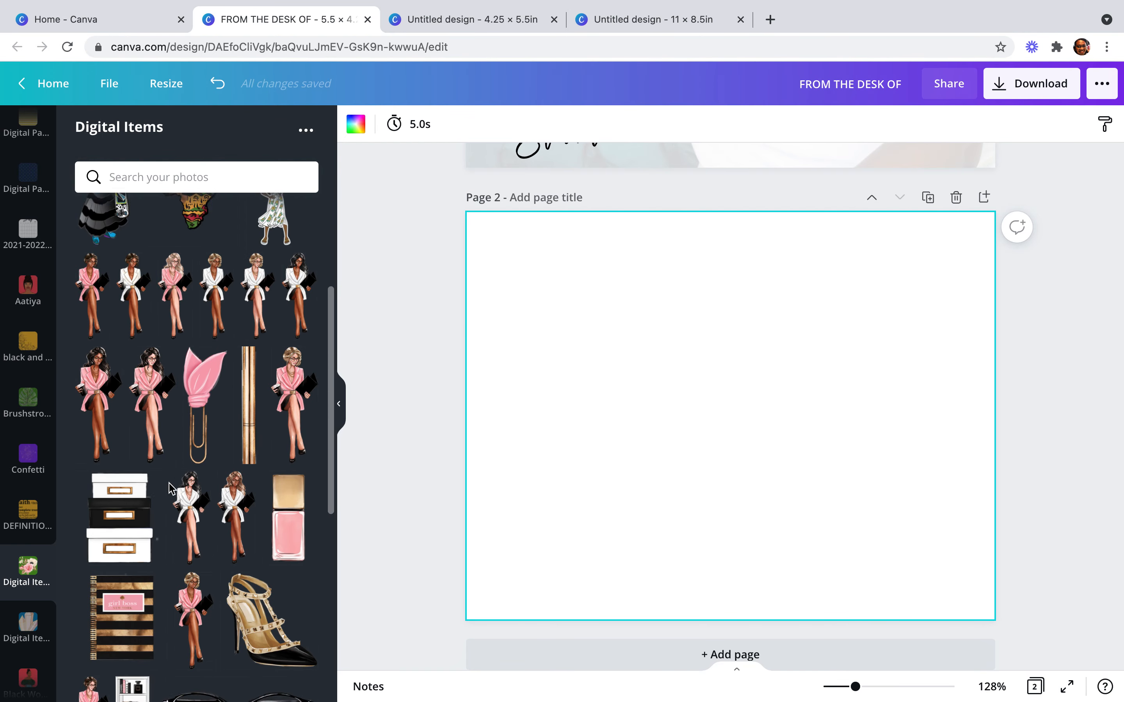
{"action": "scroll", "coordinate": [171, 487], "scroll_direction": "down", "scroll_amount": 7}
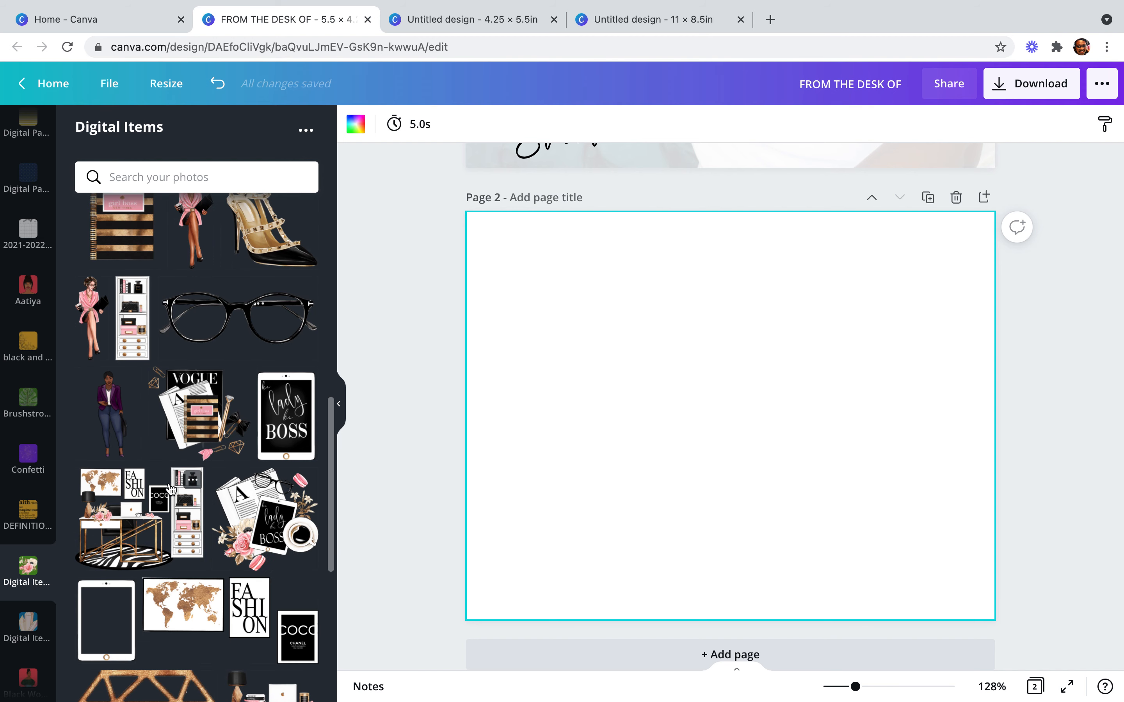
{"action": "scroll", "coordinate": [171, 489], "scroll_direction": "down", "scroll_amount": 1}
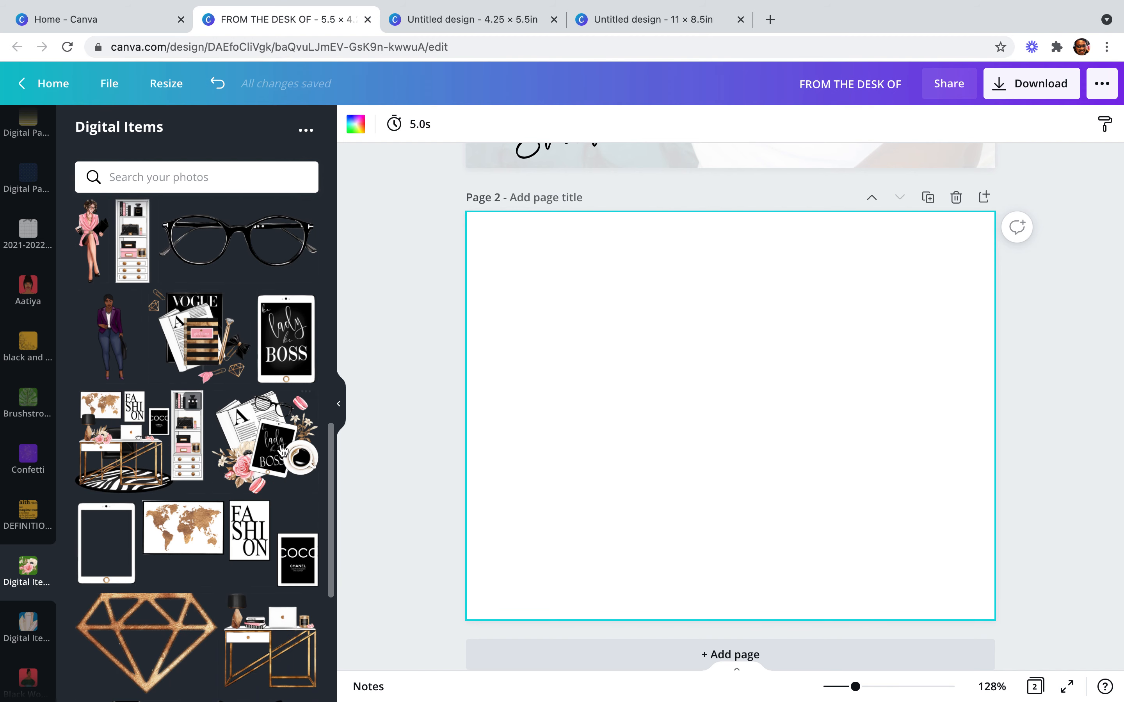
{"action": "left_click", "coordinate": [279, 451]}
{"action": "key", "text": "Delete"}
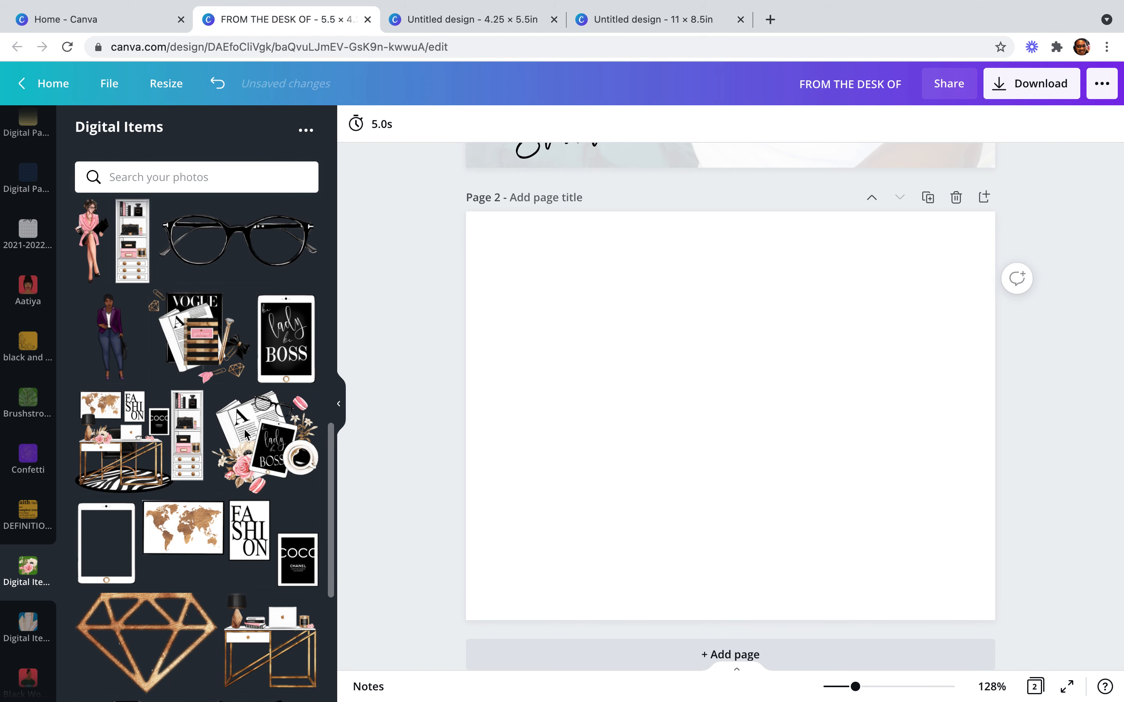
Add the office desk and bookshelf graphic from Digital Items to page 2 and enlarge it to about 5.3 × 4.2 in
{"action": "left_click", "coordinate": [122, 462]}
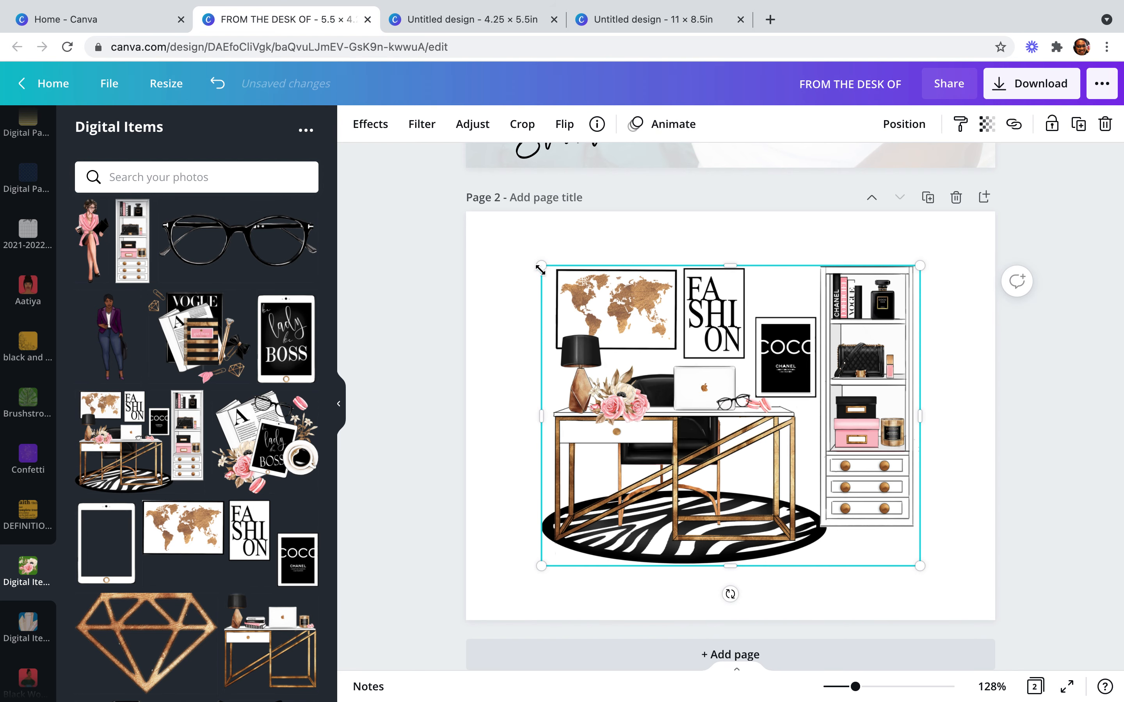
{"action": "left_click_drag", "start_coordinate": [510, 253], "coordinate": [463, 233]}
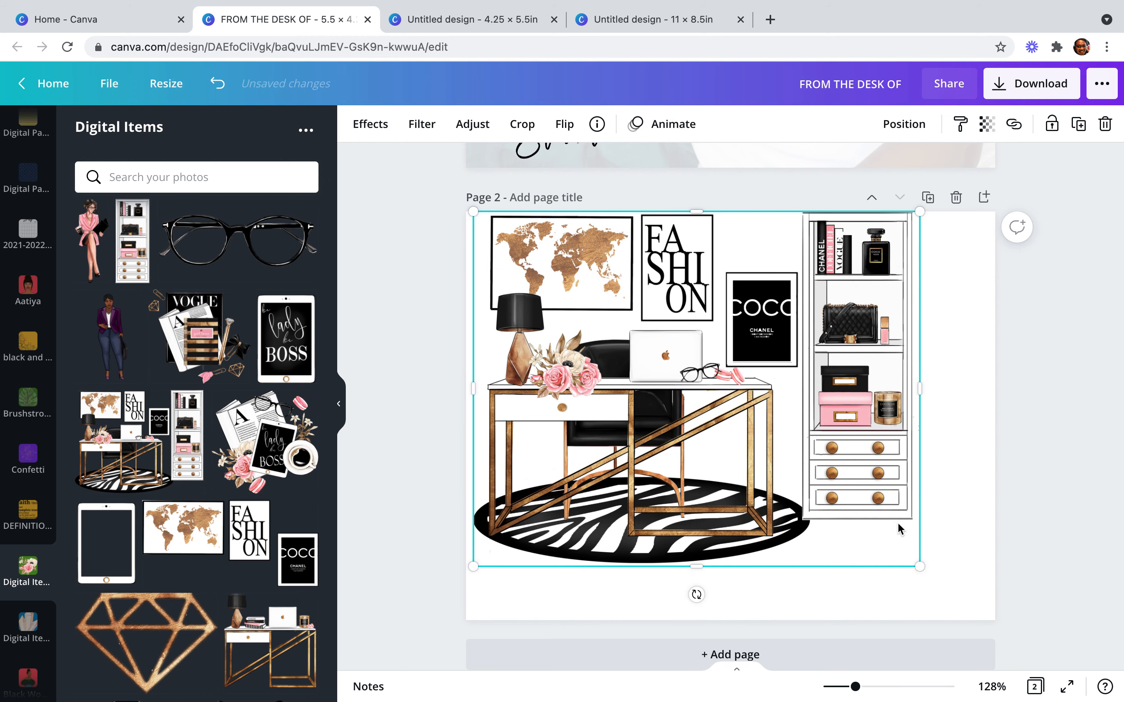
{"action": "left_click_drag", "start_coordinate": [979, 599], "coordinate": [999, 613]}
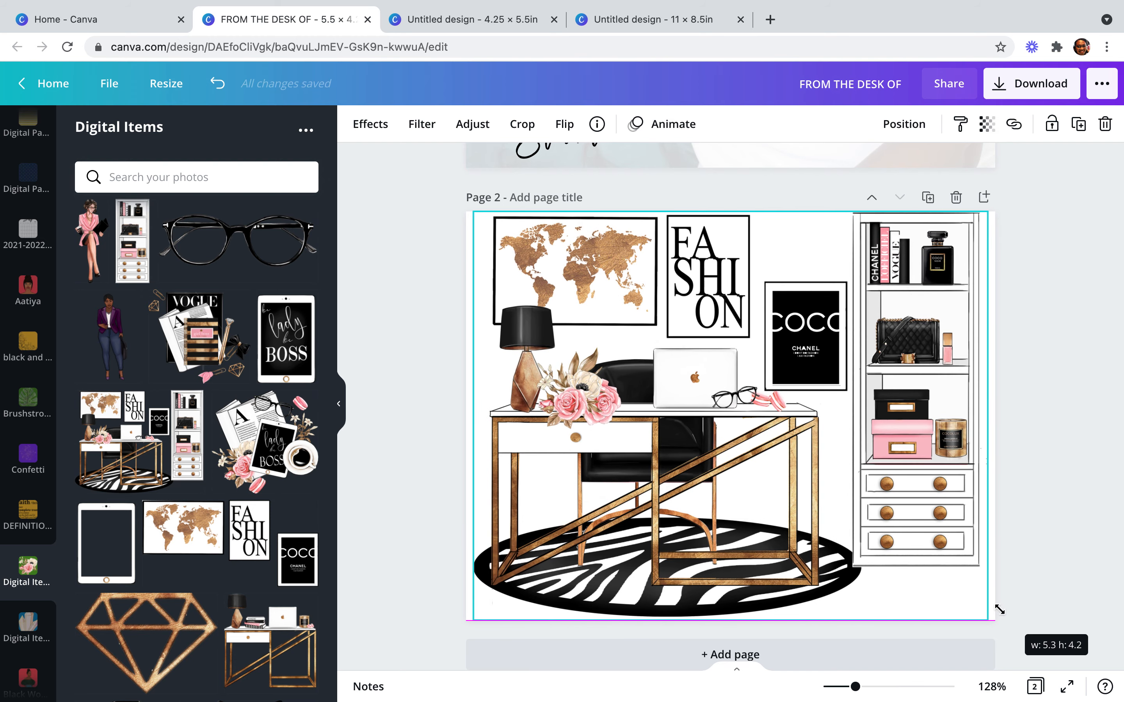
Fade the office graphic on page 2 by setting its transparency to 12
{"action": "left_click", "coordinate": [986, 124]}
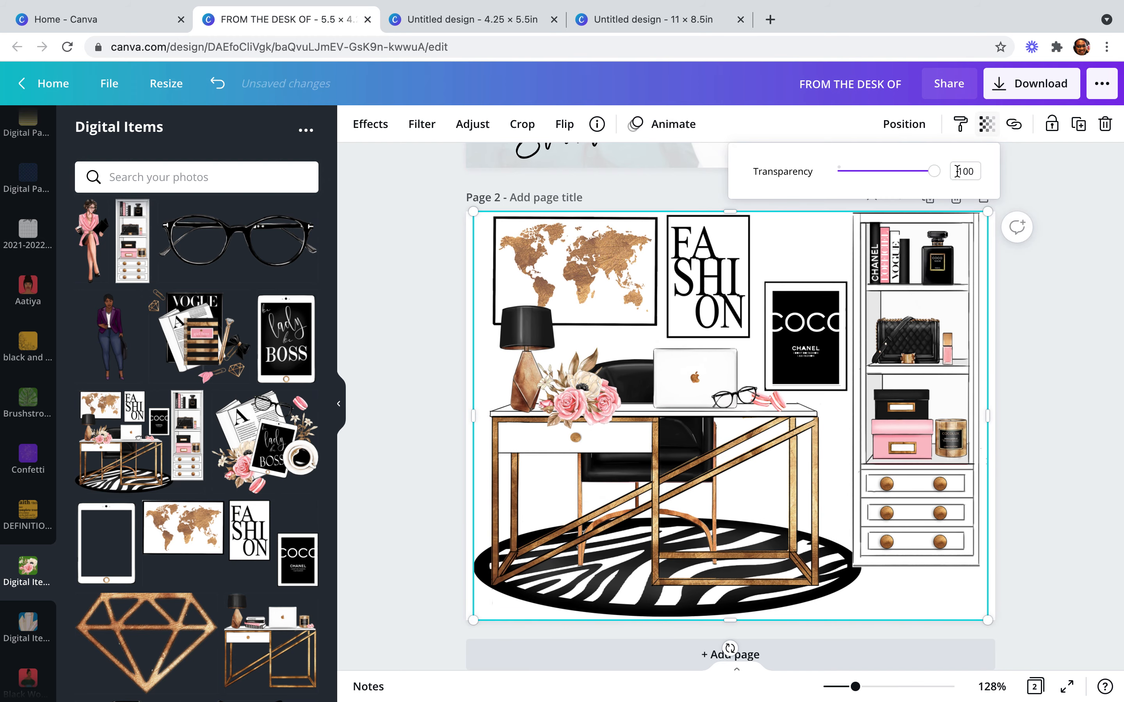
{"action": "left_click", "coordinate": [906, 173]}
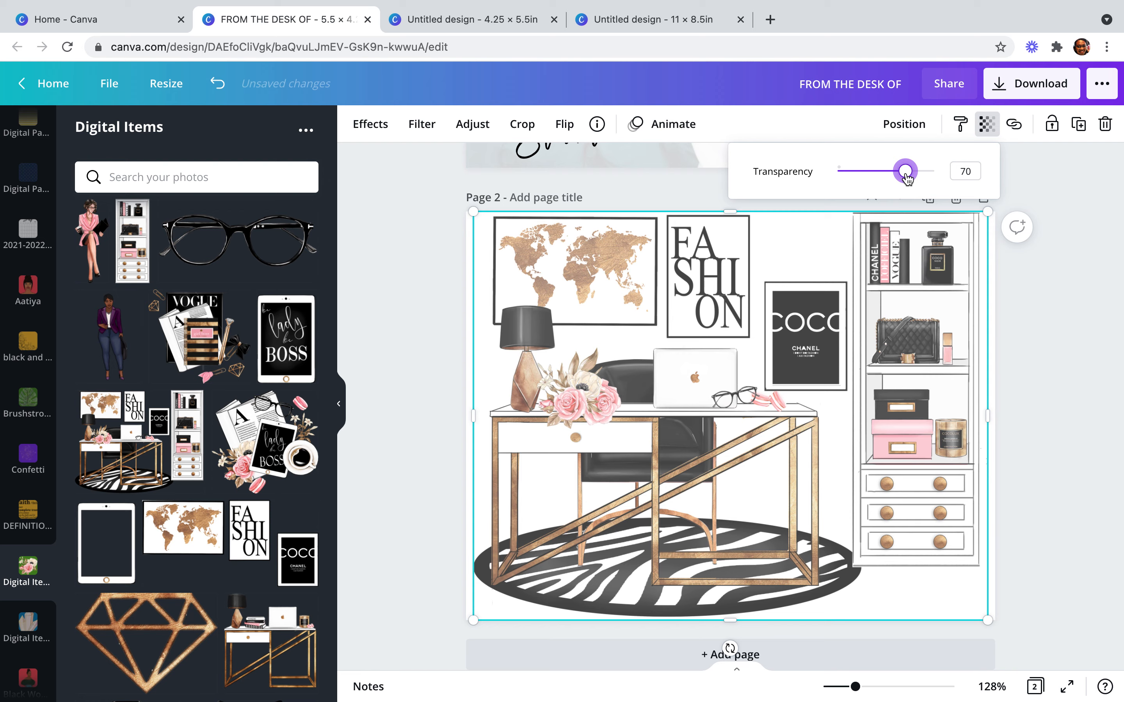
{"action": "left_click_drag", "start_coordinate": [895, 181], "coordinate": [851, 187]}
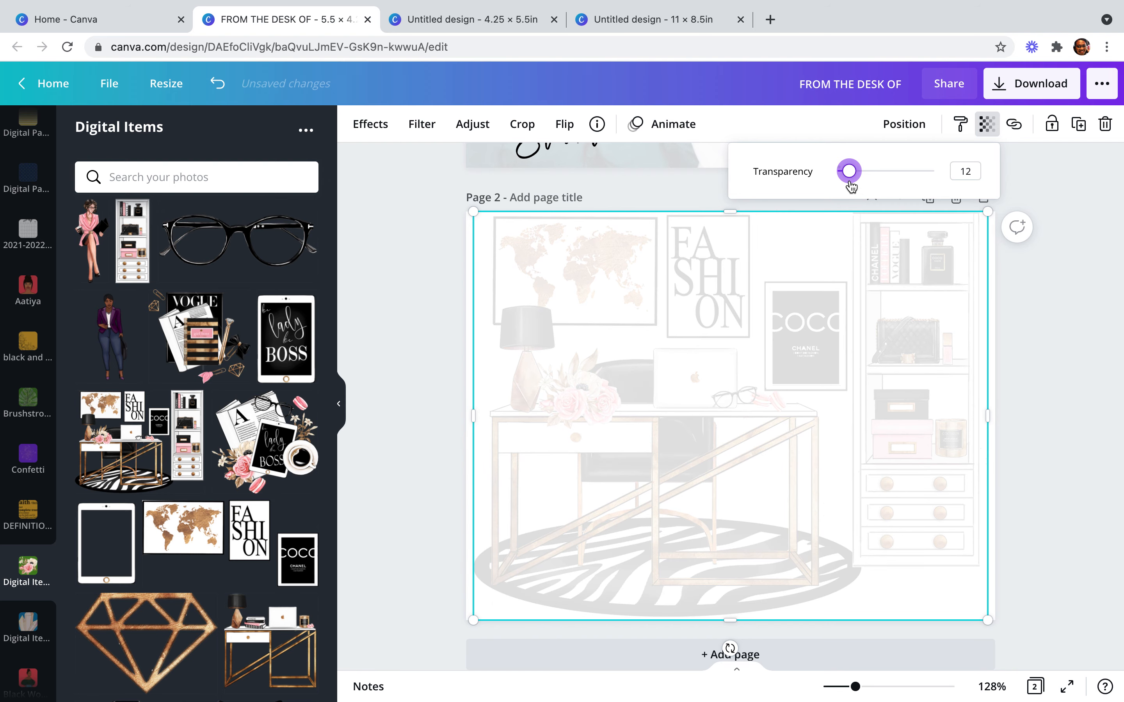
{"action": "left_click", "coordinate": [1059, 383]}
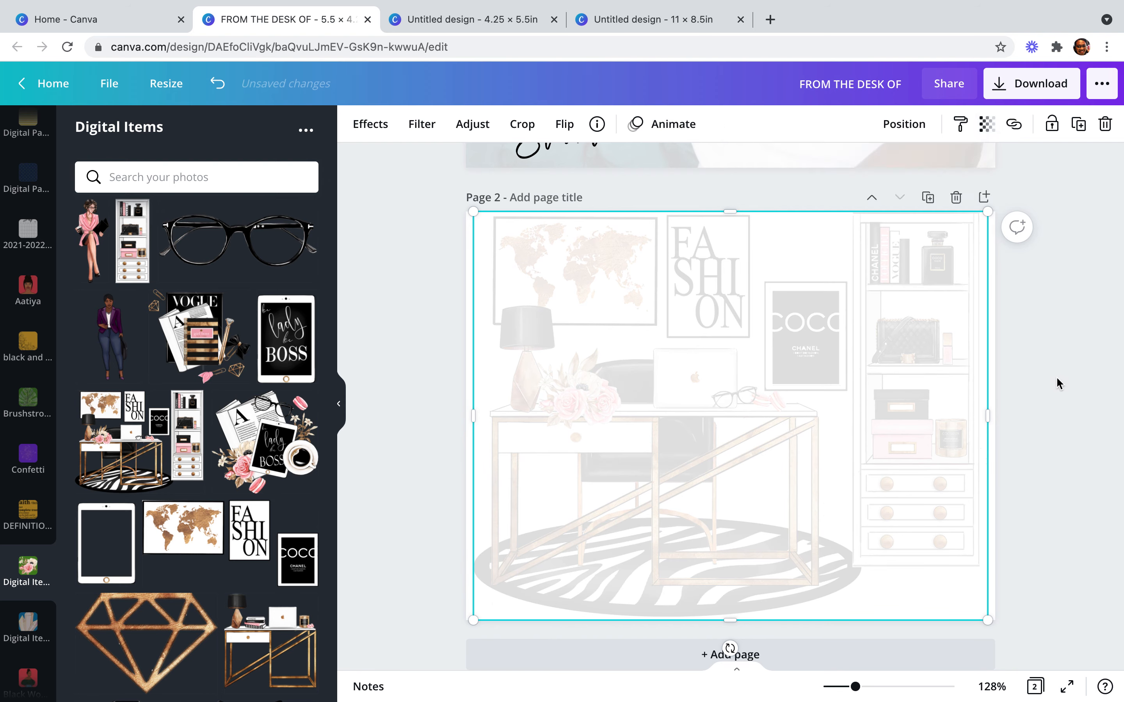
{"action": "left_click", "coordinate": [1058, 383]}
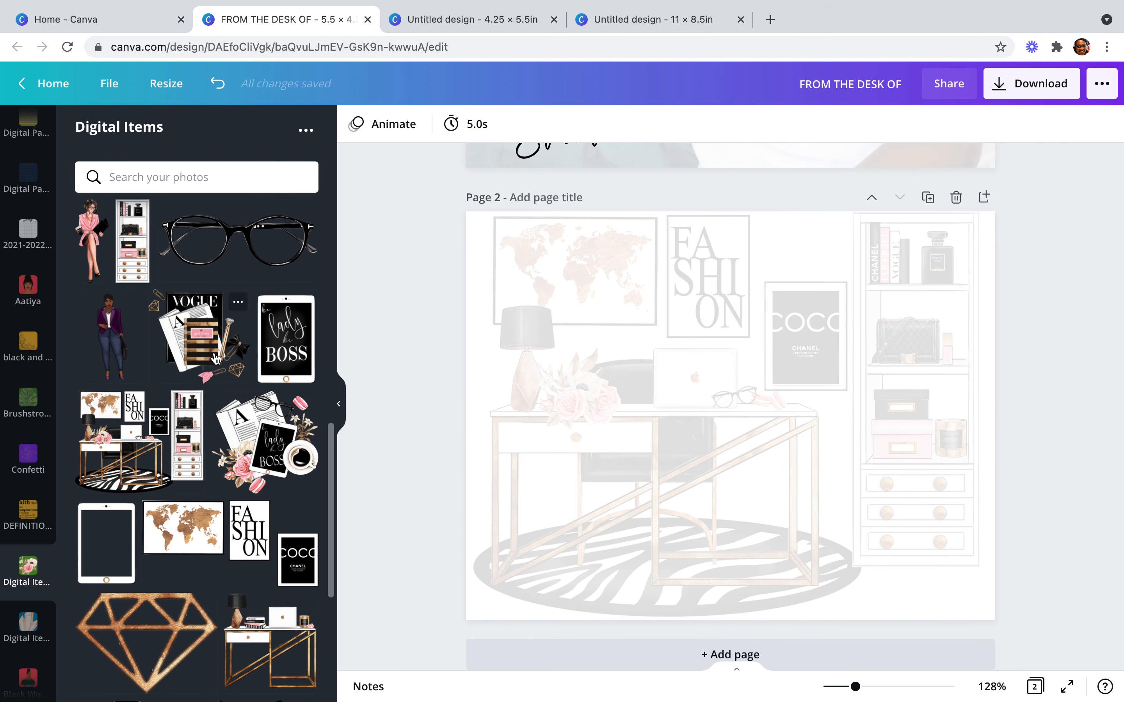
Add the seated woman in the pink blazer from Digital Items, shrink her slightly and place her on the desk's left half
{"action": "scroll", "coordinate": [216, 358], "scroll_direction": "up", "scroll_amount": 2}
{"action": "scroll", "coordinate": [215, 358], "scroll_direction": "up", "scroll_amount": 6}
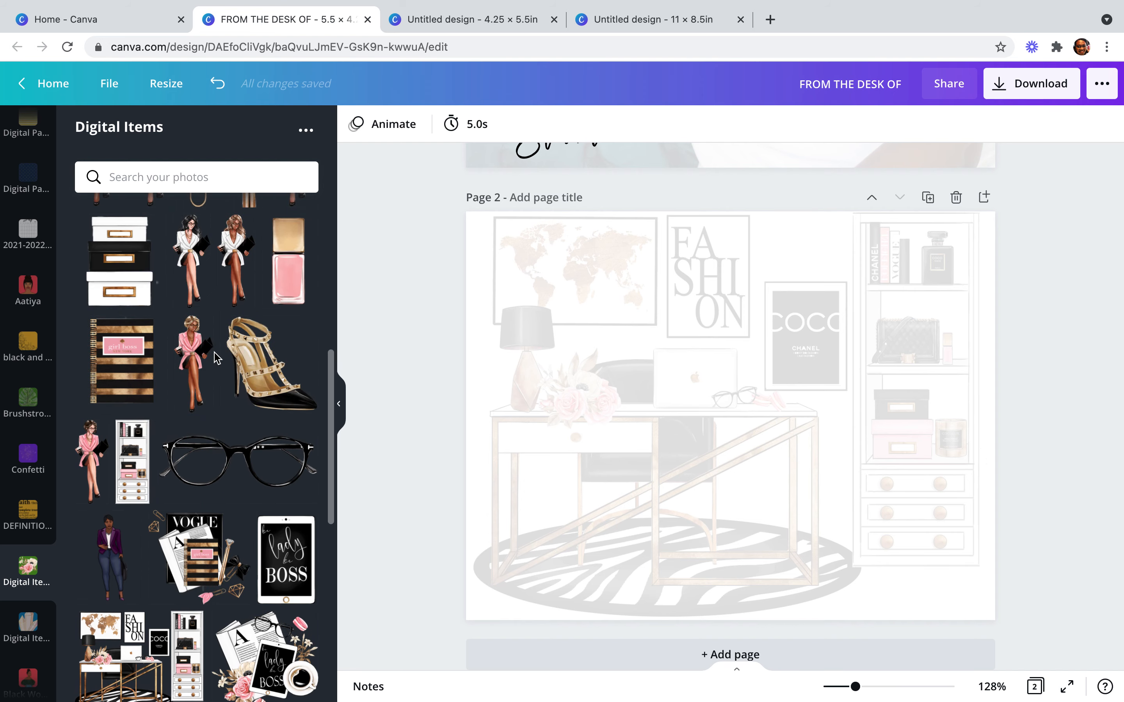
{"action": "scroll", "coordinate": [216, 358], "scroll_direction": "up", "scroll_amount": 4}
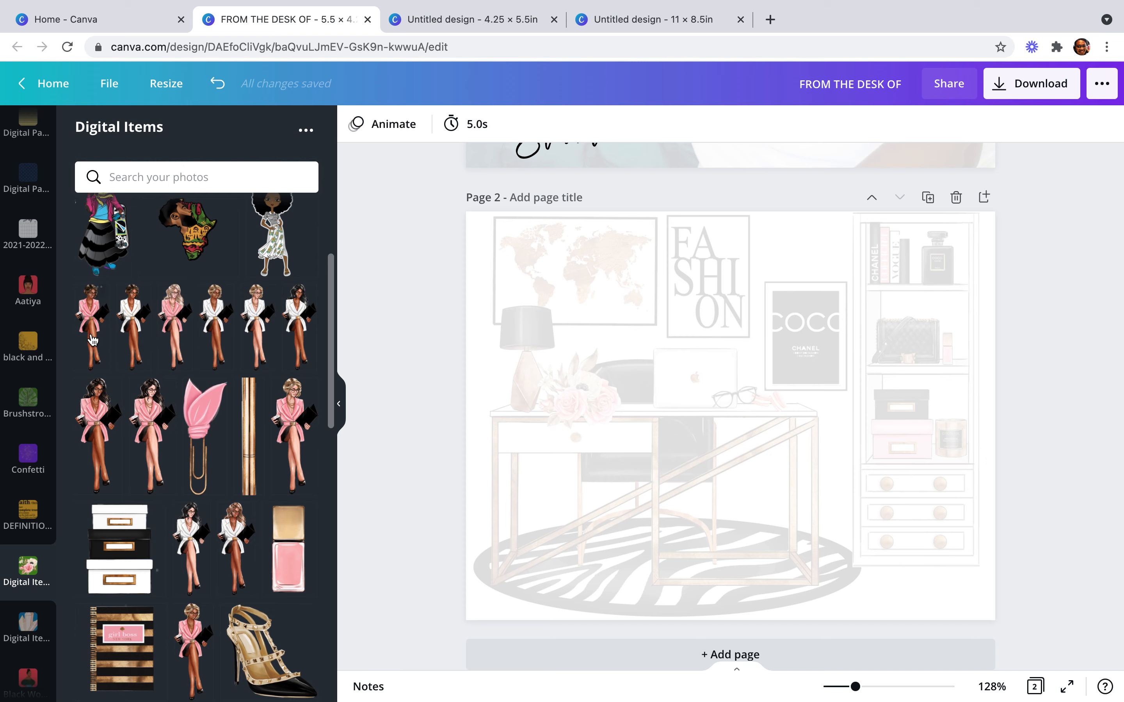
{"action": "left_click_drag", "start_coordinate": [145, 315], "coordinate": [743, 352]}
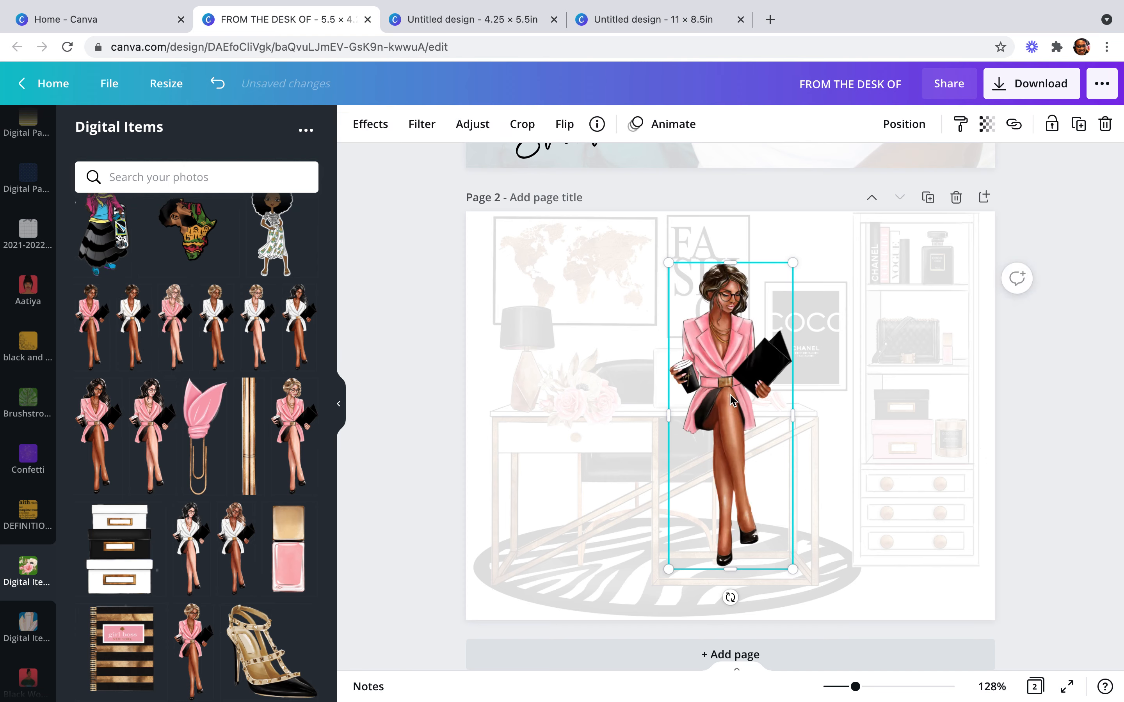
{"action": "left_click_drag", "start_coordinate": [728, 395], "coordinate": [580, 395]}
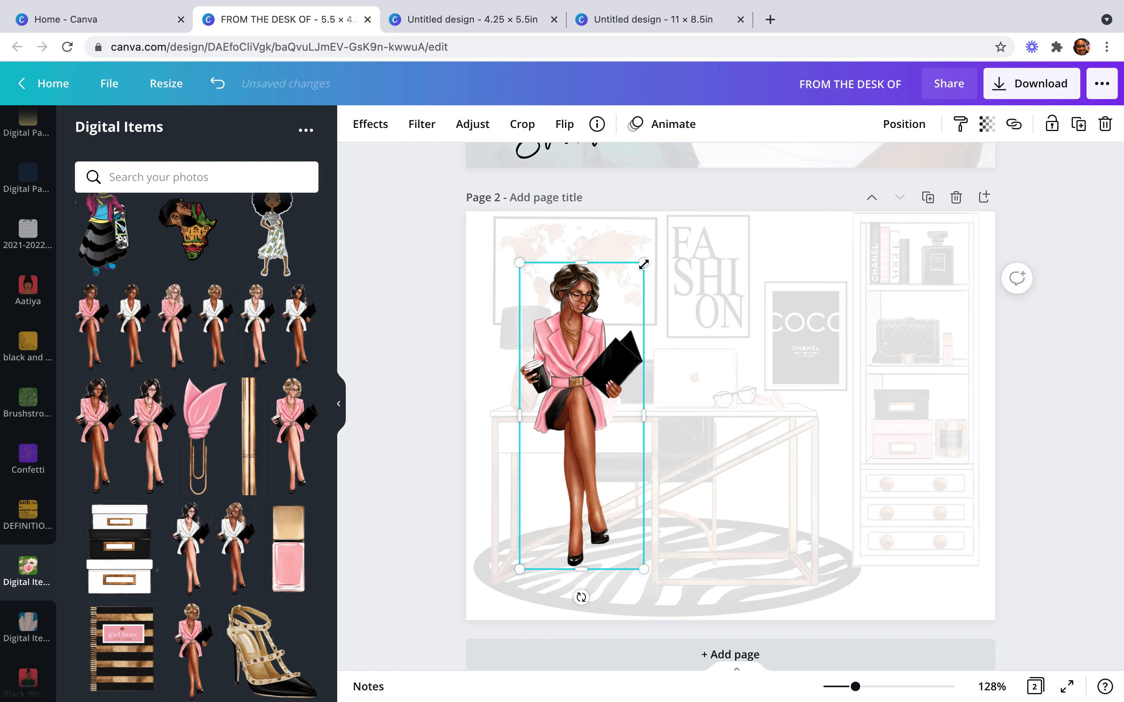
{"action": "left_click_drag", "start_coordinate": [632, 280], "coordinate": [630, 292]}
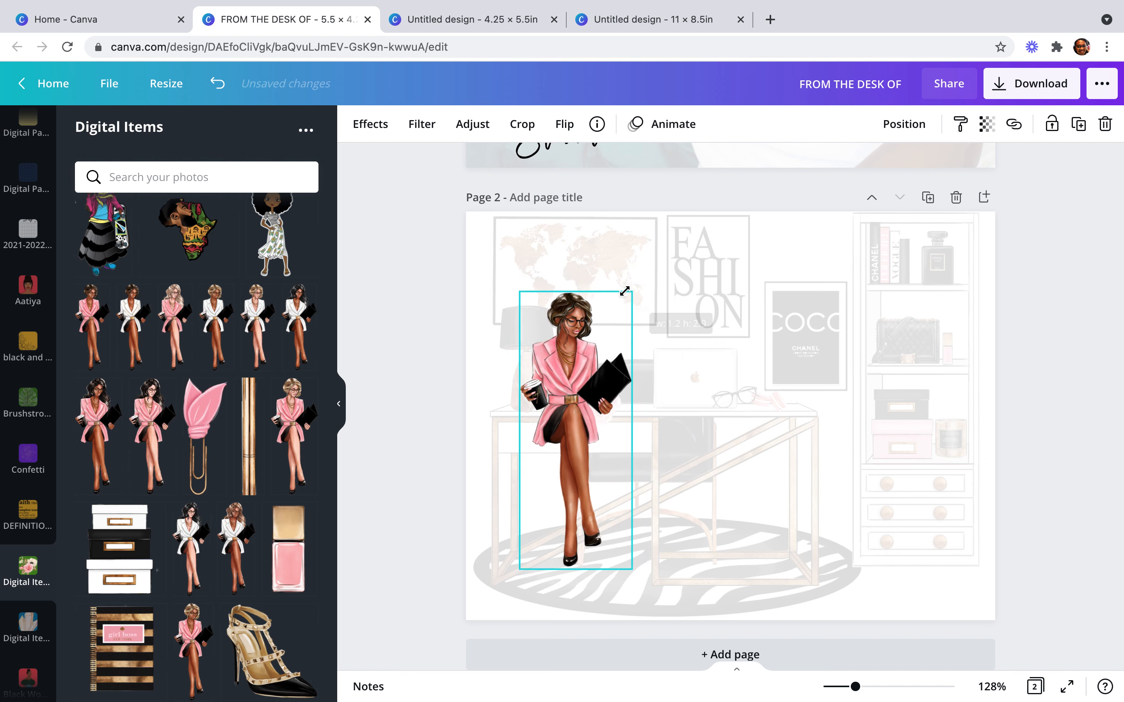
{"action": "left_click_drag", "start_coordinate": [579, 405], "coordinate": [584, 406]}
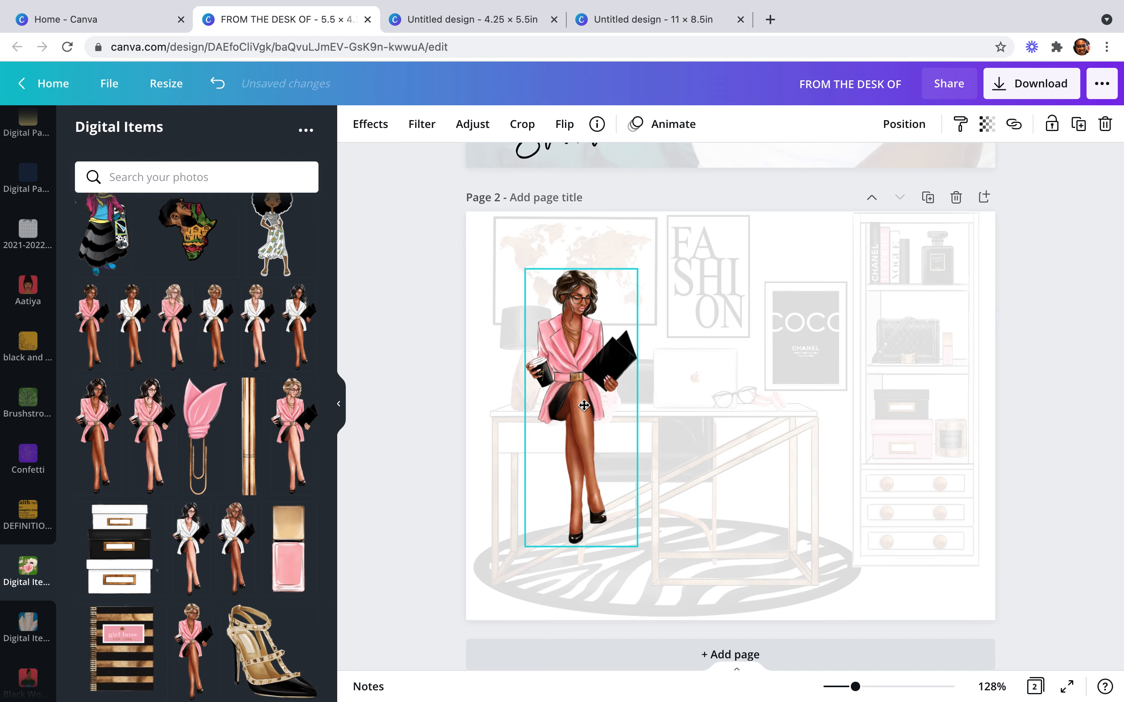
Set the seated woman's transparency to 81
{"action": "left_click", "coordinate": [986, 125]}
{"action": "mouse_move", "coordinate": [934, 173]}
{"action": "left_mouse_down"}
{"action": "mouse_move", "coordinate": [884, 172]}
{"action": "mouse_move", "coordinate": [918, 178]}
{"action": "left_mouse_up"}
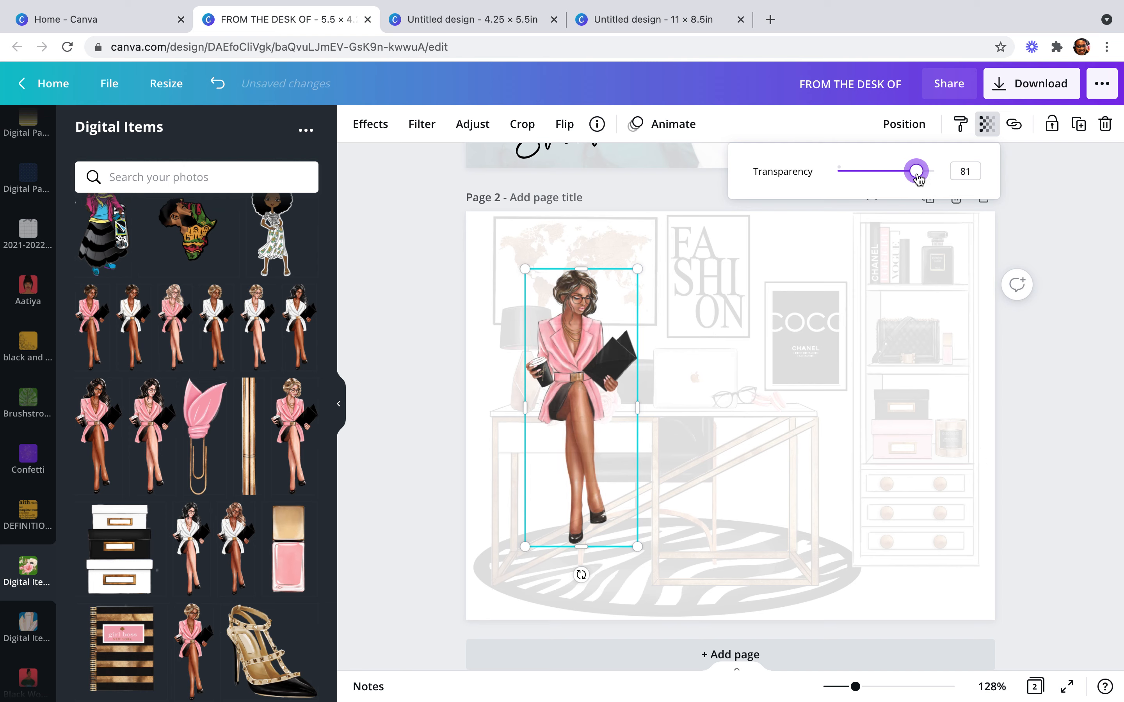
{"action": "left_click", "coordinate": [1070, 398]}
{"action": "left_click", "coordinate": [1070, 398]}
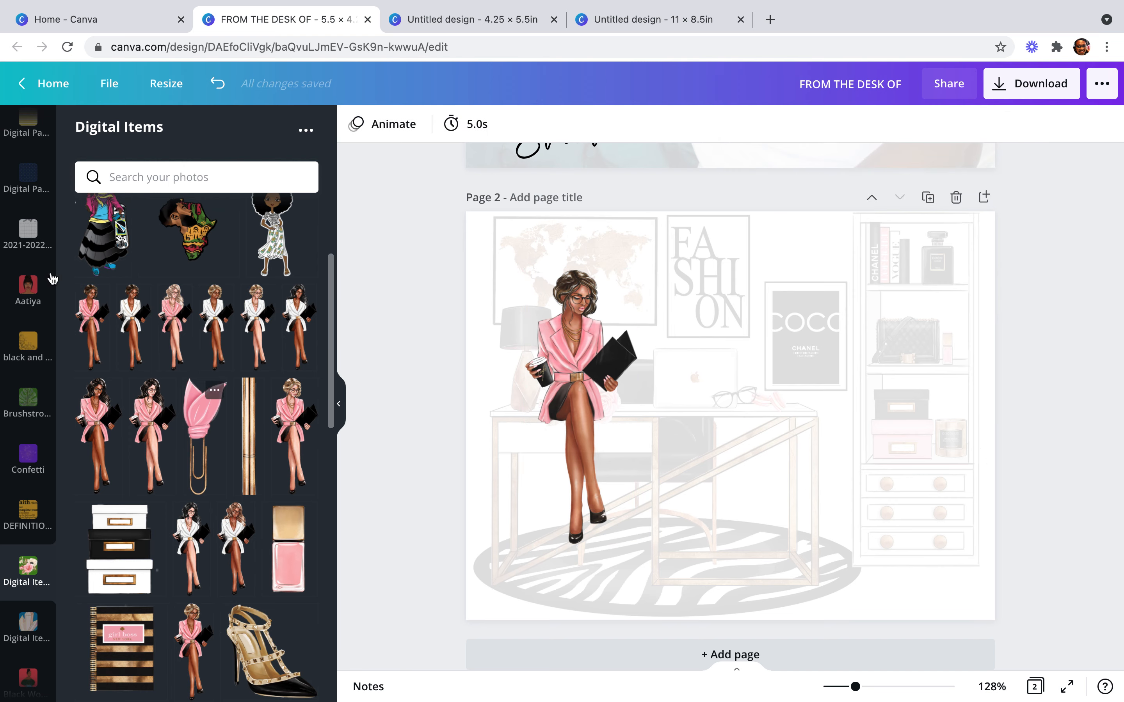
Add a body text line reading "FROM THE DESK OF" to page 2
{"action": "scroll", "coordinate": [48, 264], "scroll_direction": "up", "scroll_amount": 10}
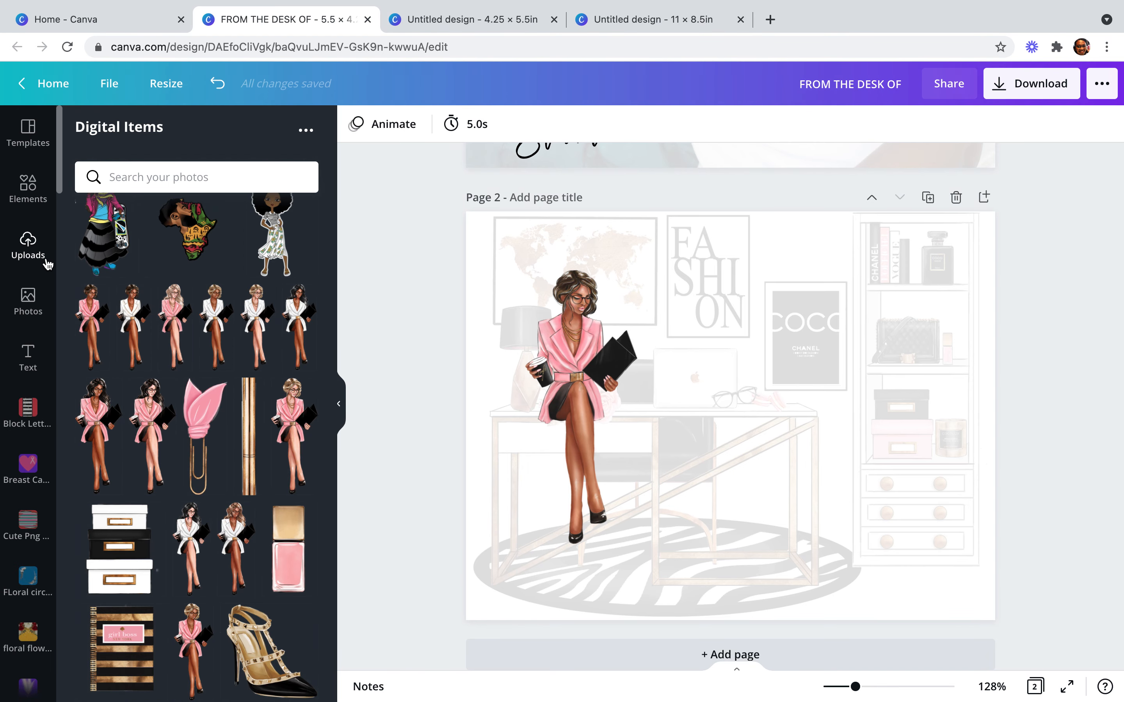
{"action": "left_click", "coordinate": [28, 346]}
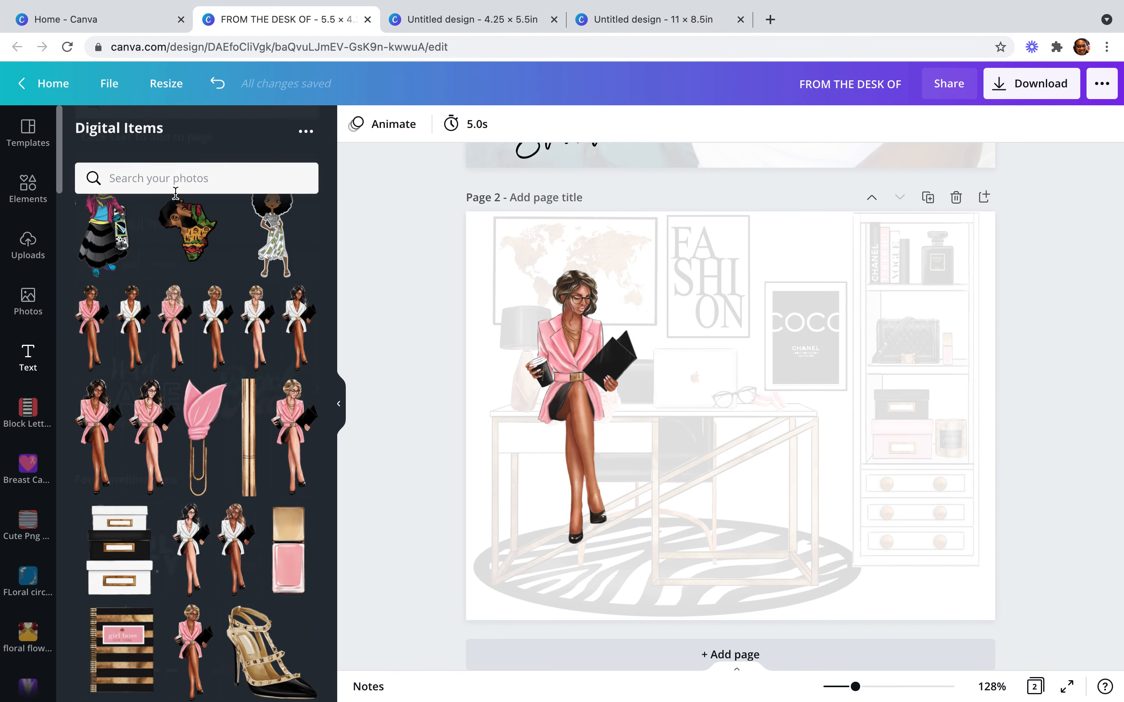
{"action": "left_click", "coordinate": [163, 297]}
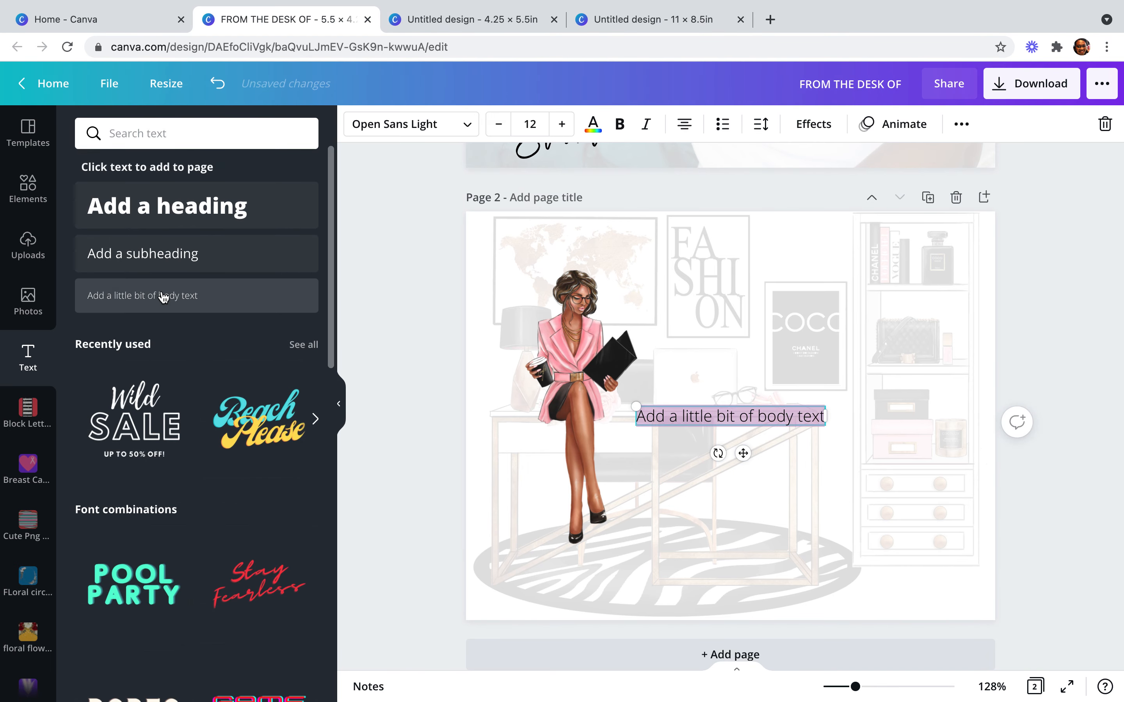
{"action": "type", "text": "FROM TH"}
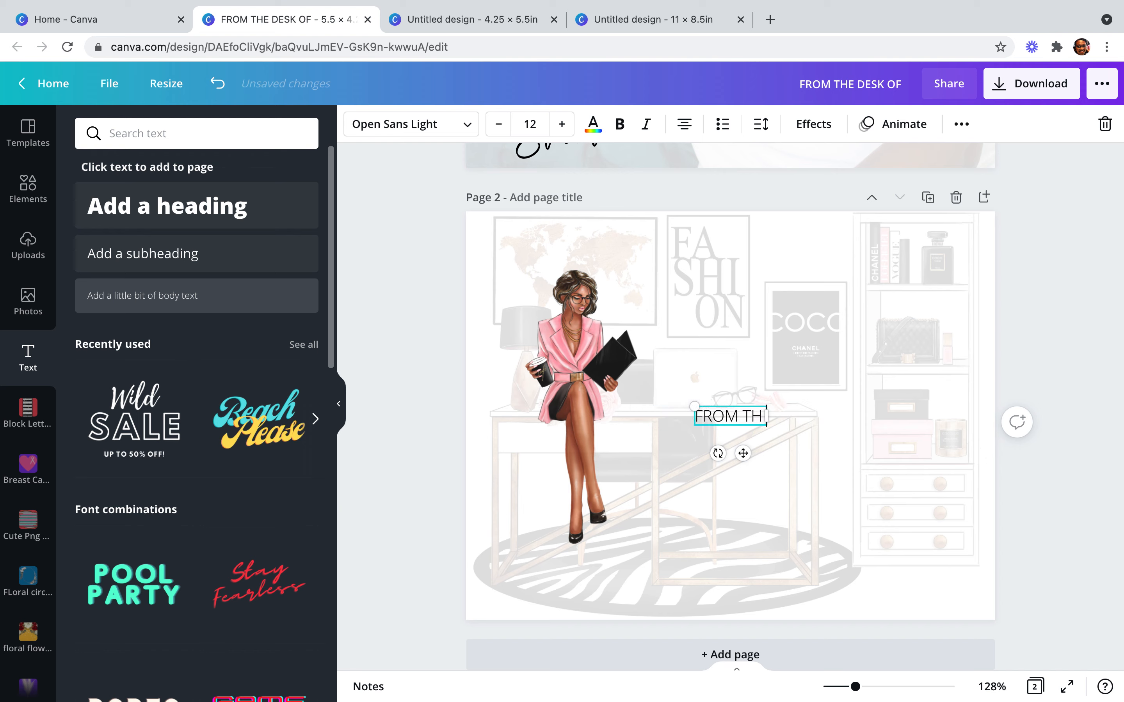
{"action": "type", "text": "E DESK OF"}
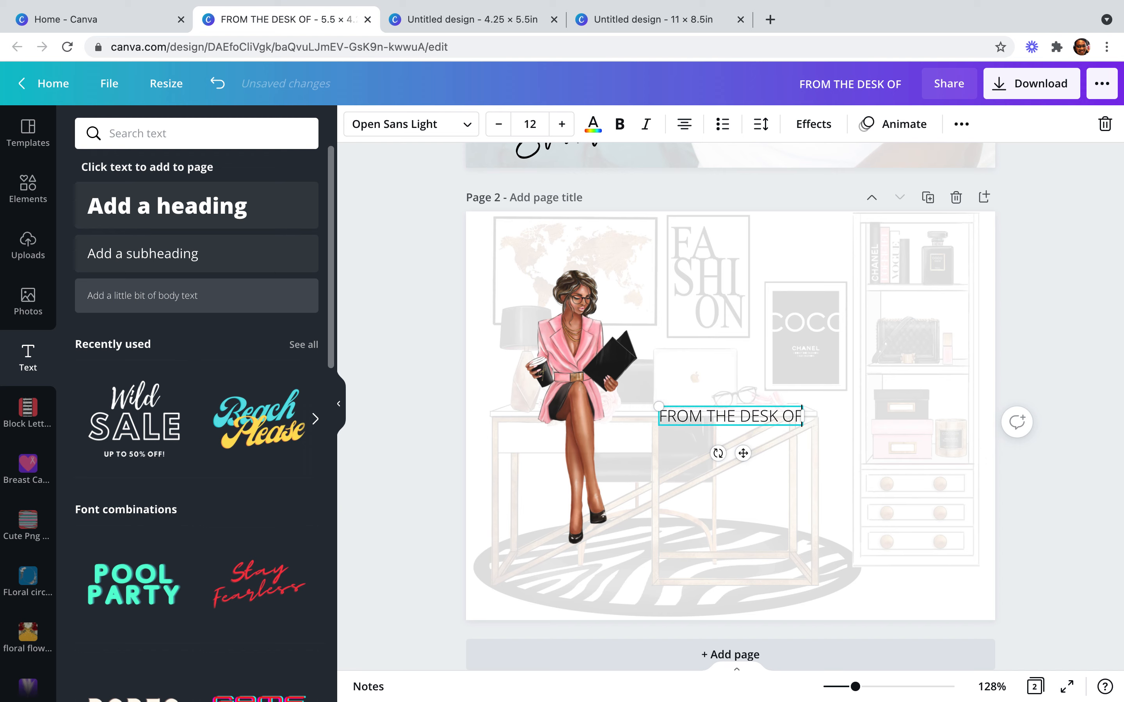
Set the "FROM THE DESK OF" line in LEMON MILK Regular and move it down, centred near page 2's lower edge
{"action": "left_click", "coordinate": [442, 148]}
{"action": "left_click", "coordinate": [153, 171]}
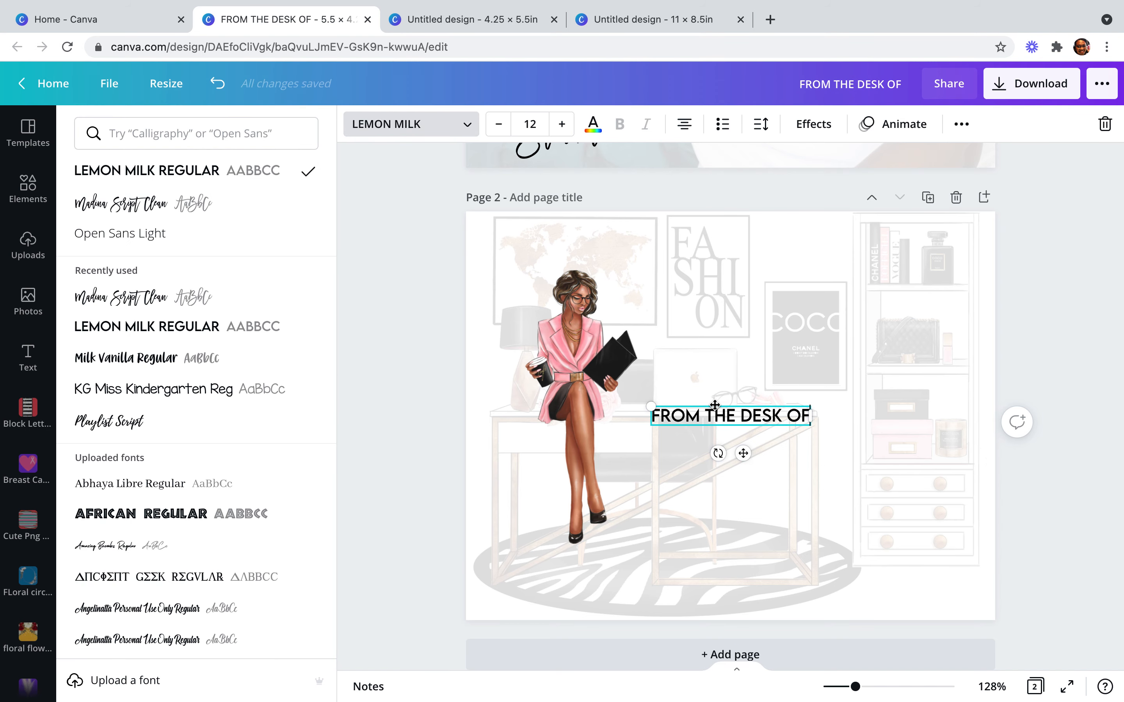
{"action": "left_click_drag", "start_coordinate": [718, 409], "coordinate": [718, 547]}
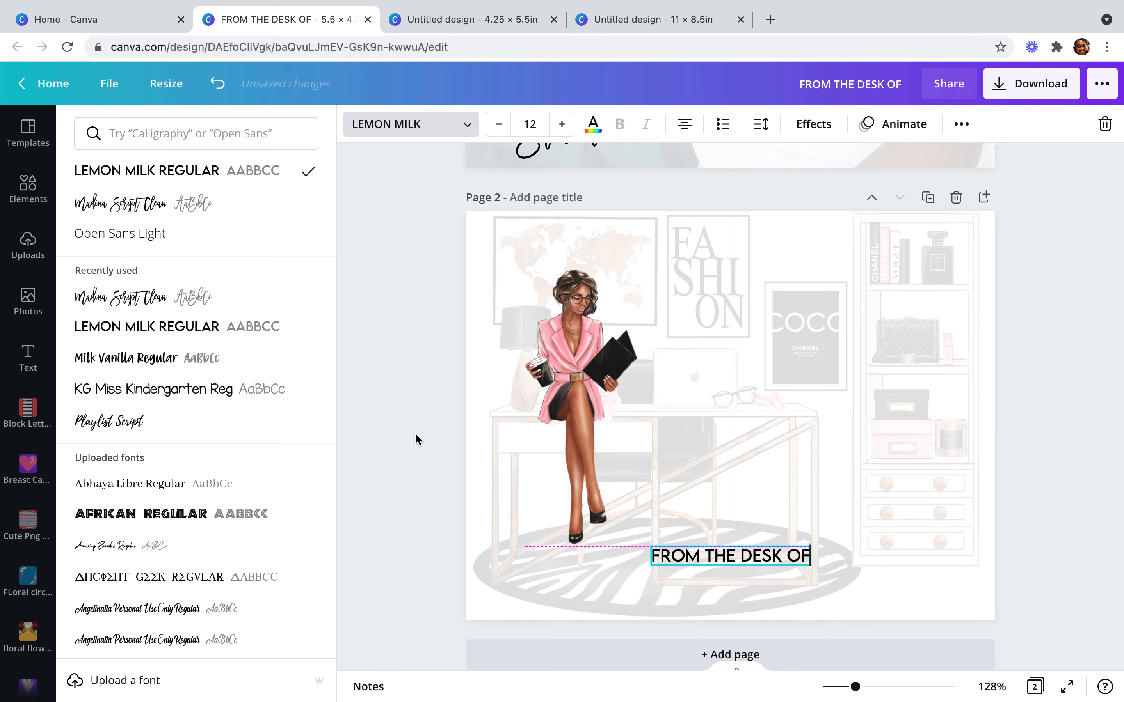
Add a body text line with the owner's first name below "FROM THE DESK OF" and set it in Playlist Script
{"action": "left_click", "coordinate": [28, 358]}
{"action": "left_click", "coordinate": [297, 297]}
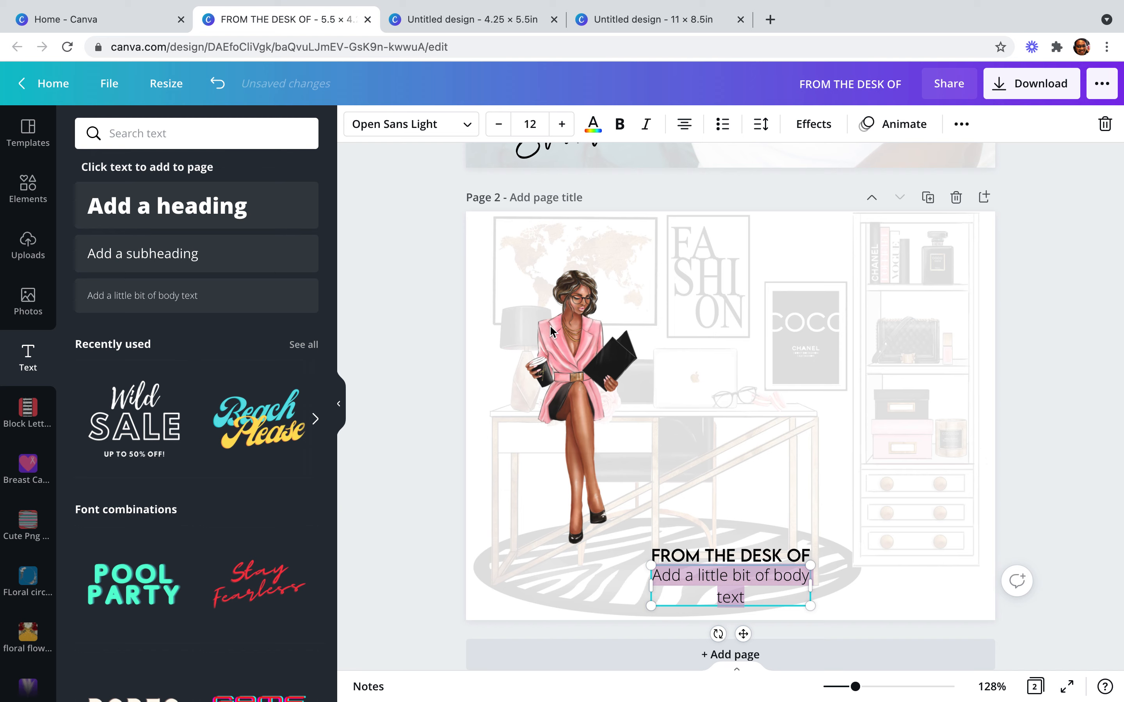
{"action": "type", "text": "Stacy"}
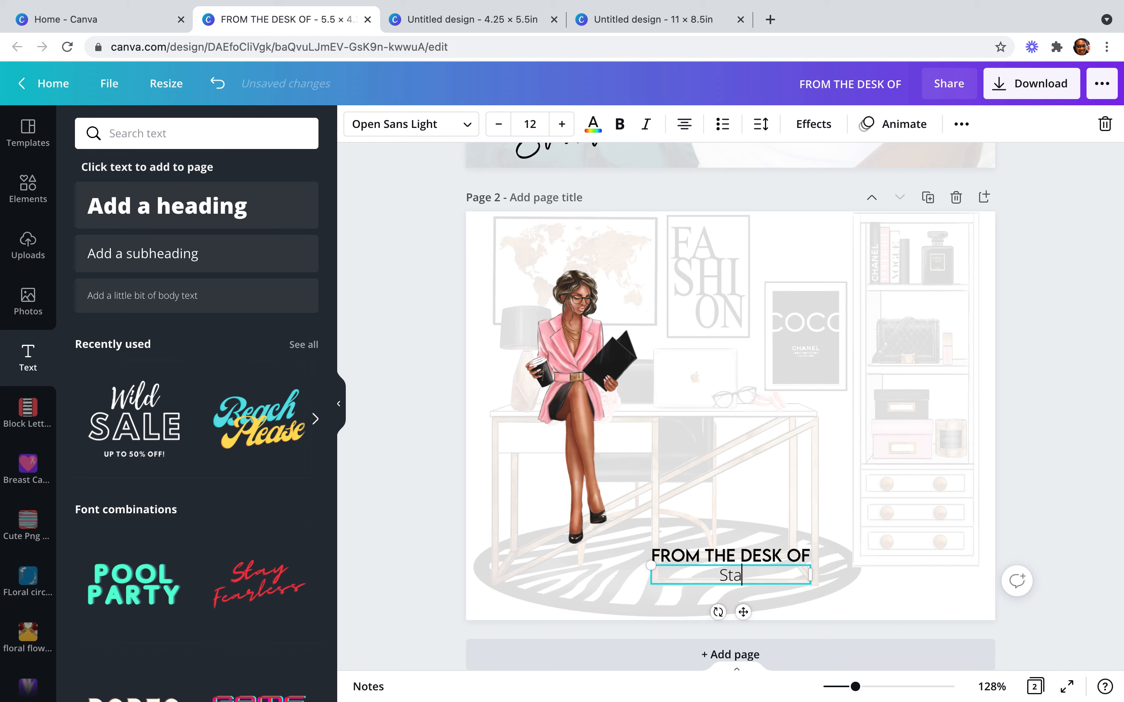
{"action": "left_click", "coordinate": [465, 124]}
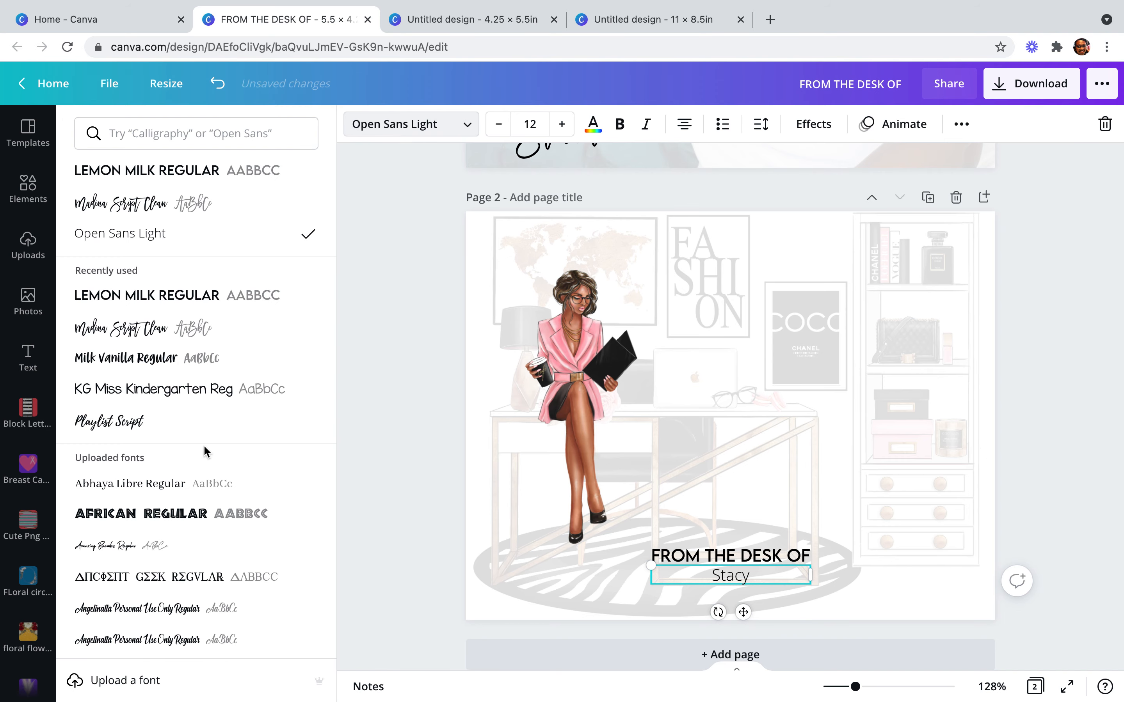
{"action": "left_click", "coordinate": [198, 430]}
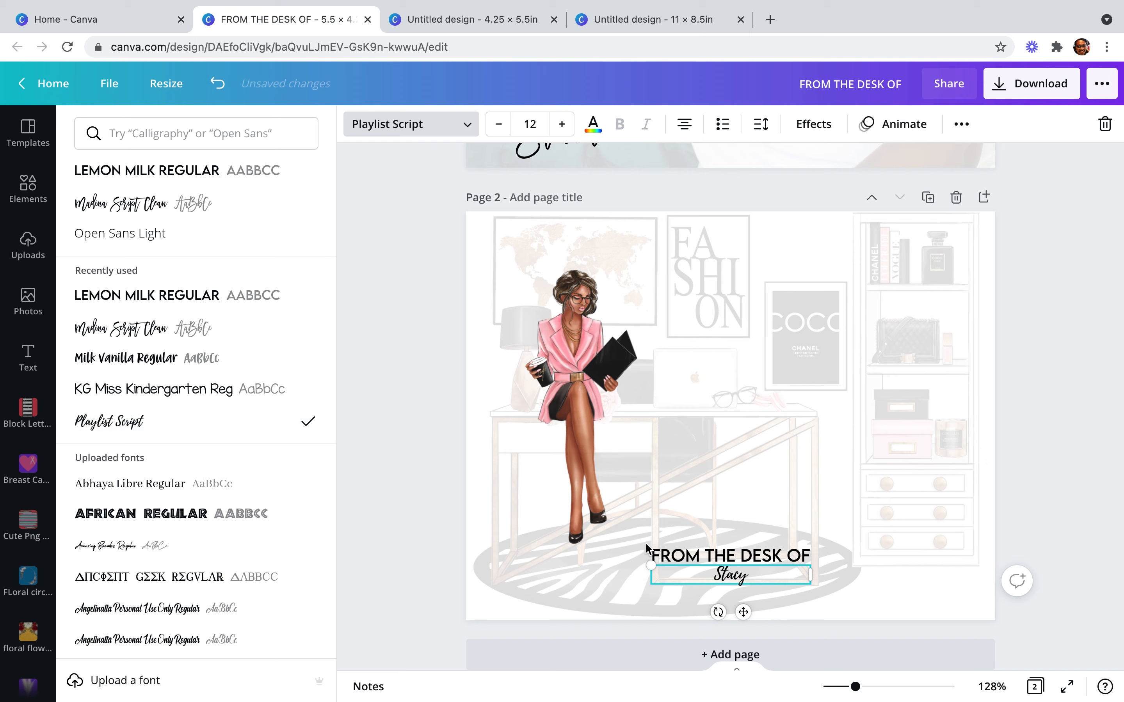
Enlarge the script name on page 2 to size 27.9
{"action": "left_click_drag", "start_coordinate": [576, 524], "coordinate": [564, 522]}
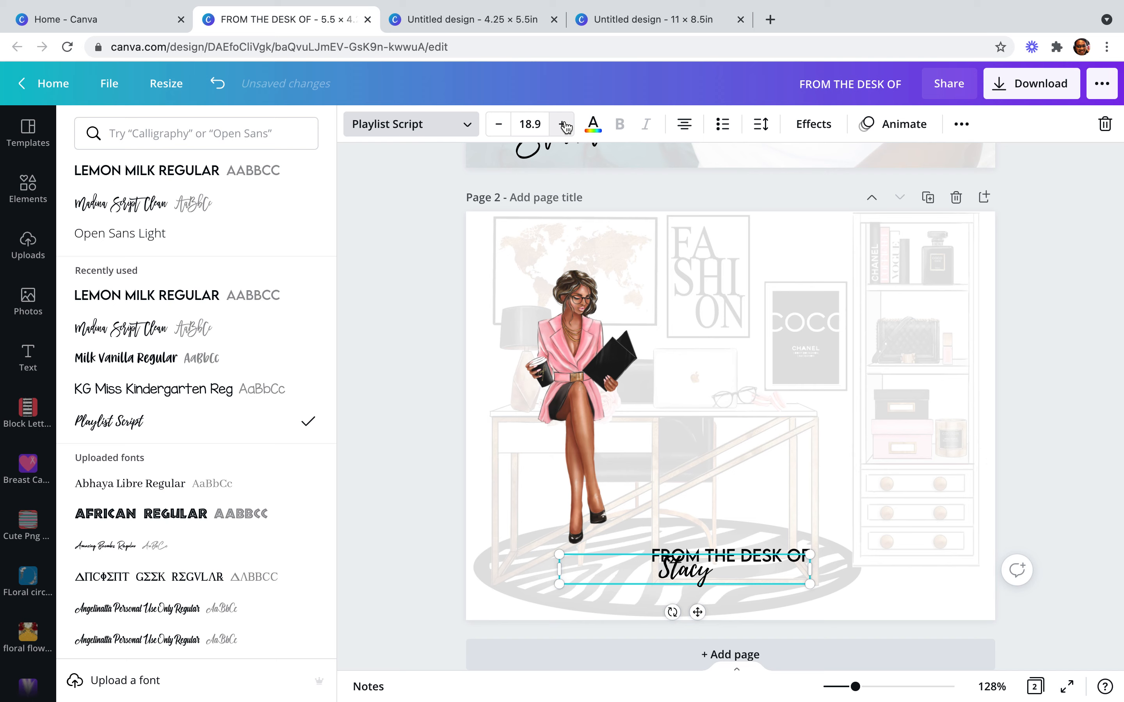
{"action": "left_click", "coordinate": [563, 124]}
{"action": "double_click", "coordinate": [563, 124]}
{"action": "left_click", "coordinate": [563, 124]}
{"action": "left_click", "coordinate": [562, 124]}
{"action": "left_click", "coordinate": [562, 124]}
{"action": "left_click", "coordinate": [562, 124]}
{"action": "left_click", "coordinate": [562, 125]}
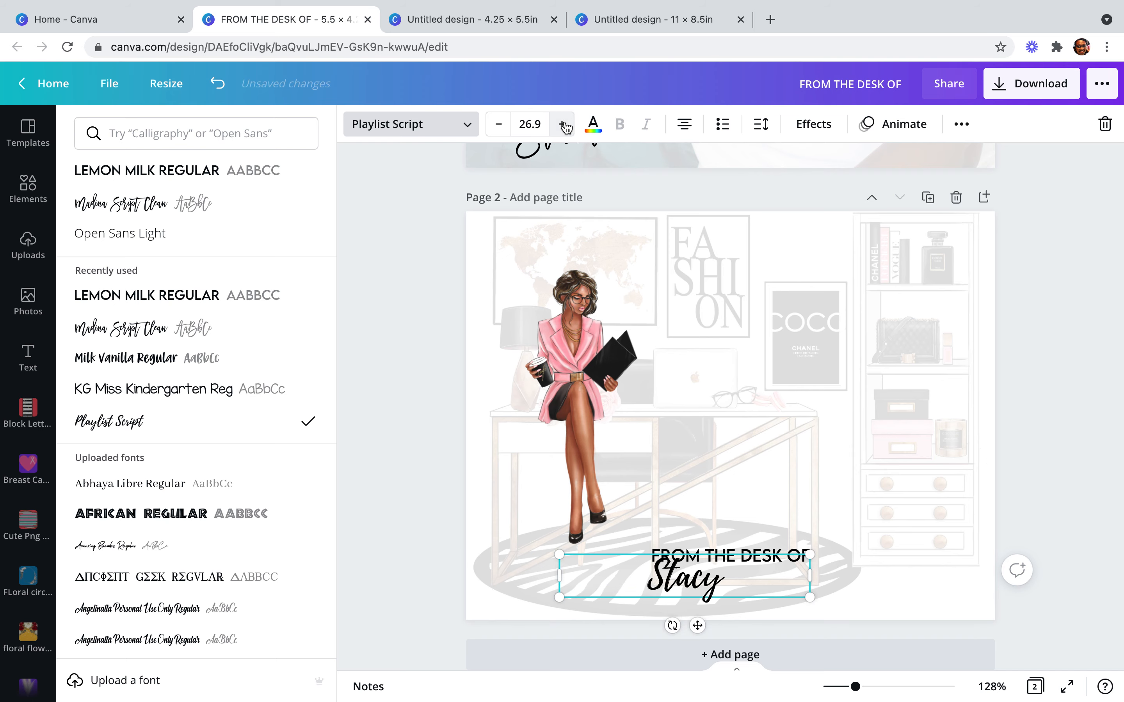
{"action": "left_click", "coordinate": [563, 124]}
Centre the script name directly beneath the "FROM THE DESK OF" line on page 2
{"action": "left_click", "coordinate": [423, 325]}
{"action": "left_click", "coordinate": [521, 548]}
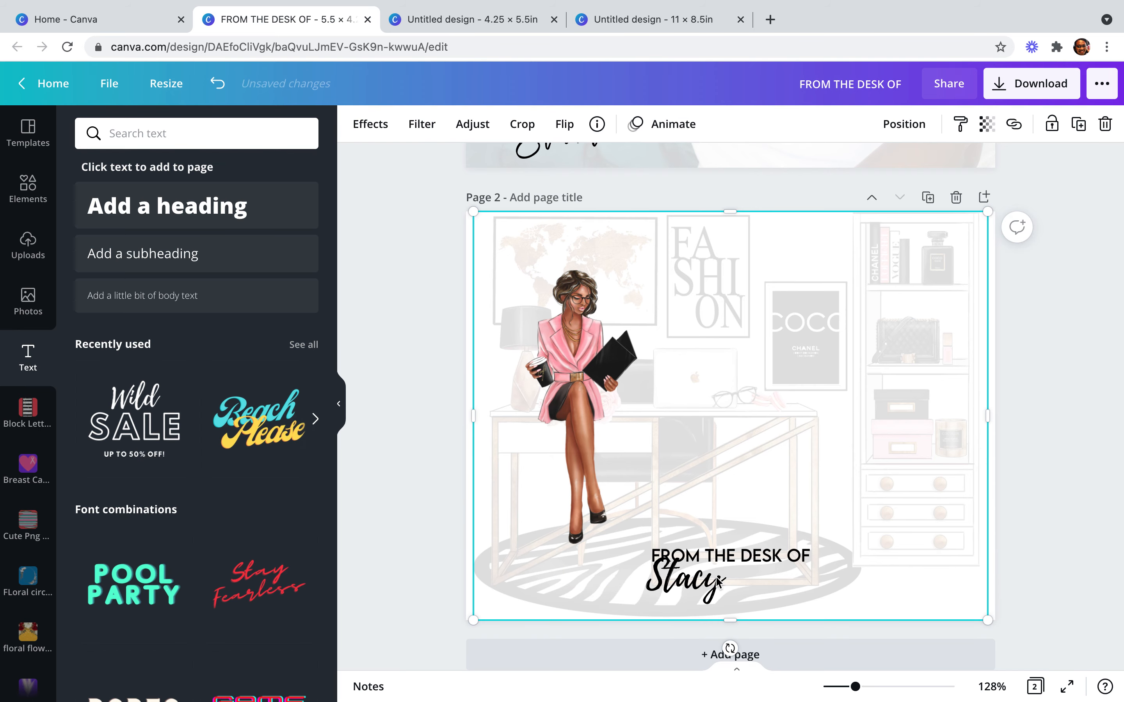
{"action": "left_click", "coordinate": [701, 586]}
{"action": "left_click_drag", "start_coordinate": [701, 586], "coordinate": [748, 592]}
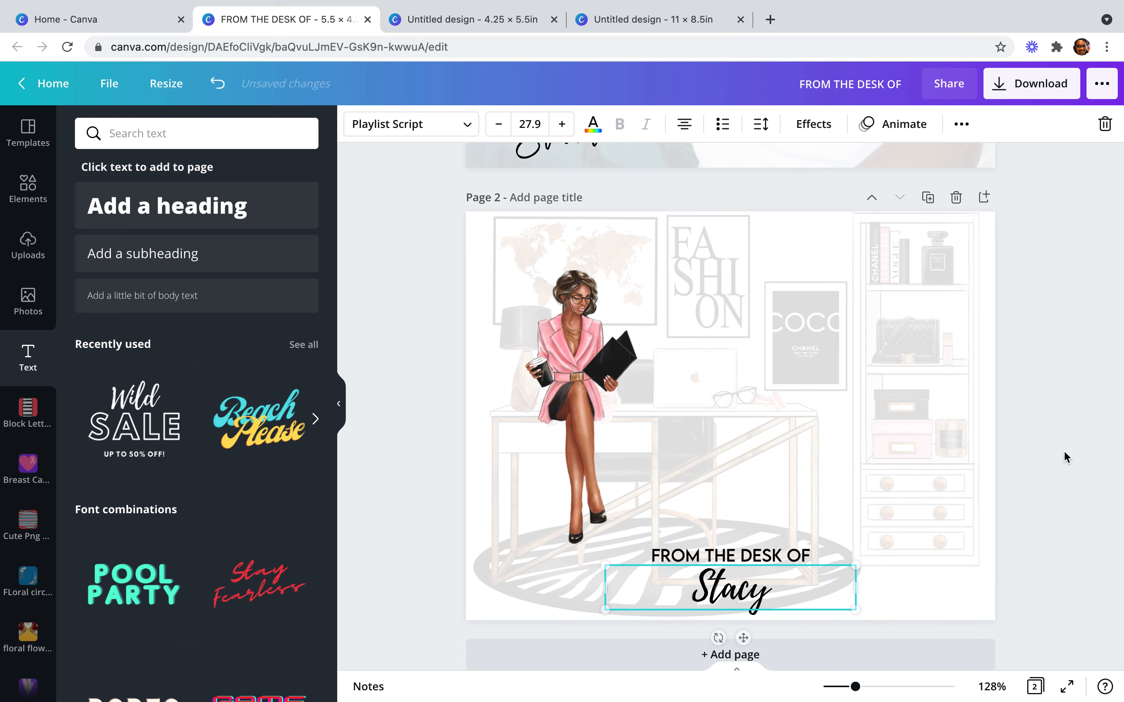
{"action": "left_click", "coordinate": [1064, 453]}
Review both notepad pages and check the design's page dimensions
{"action": "scroll", "coordinate": [1087, 483], "scroll_direction": "down", "scroll_amount": 1}
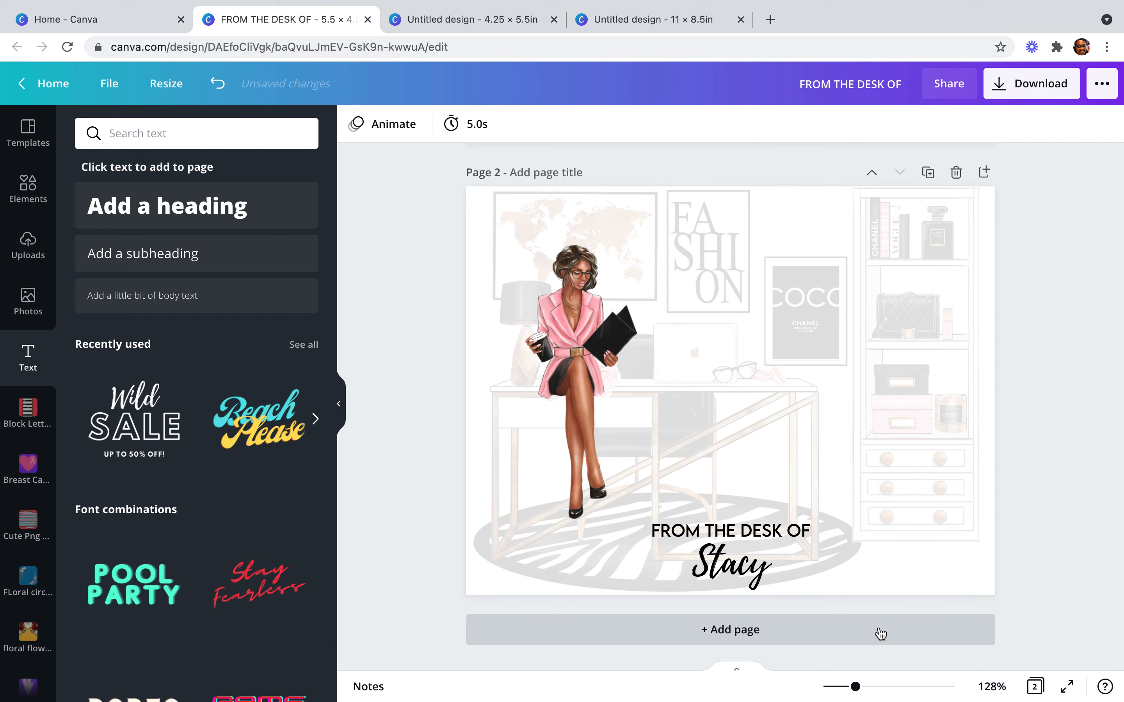
{"action": "scroll", "coordinate": [965, 423], "scroll_direction": "up", "scroll_amount": 10}
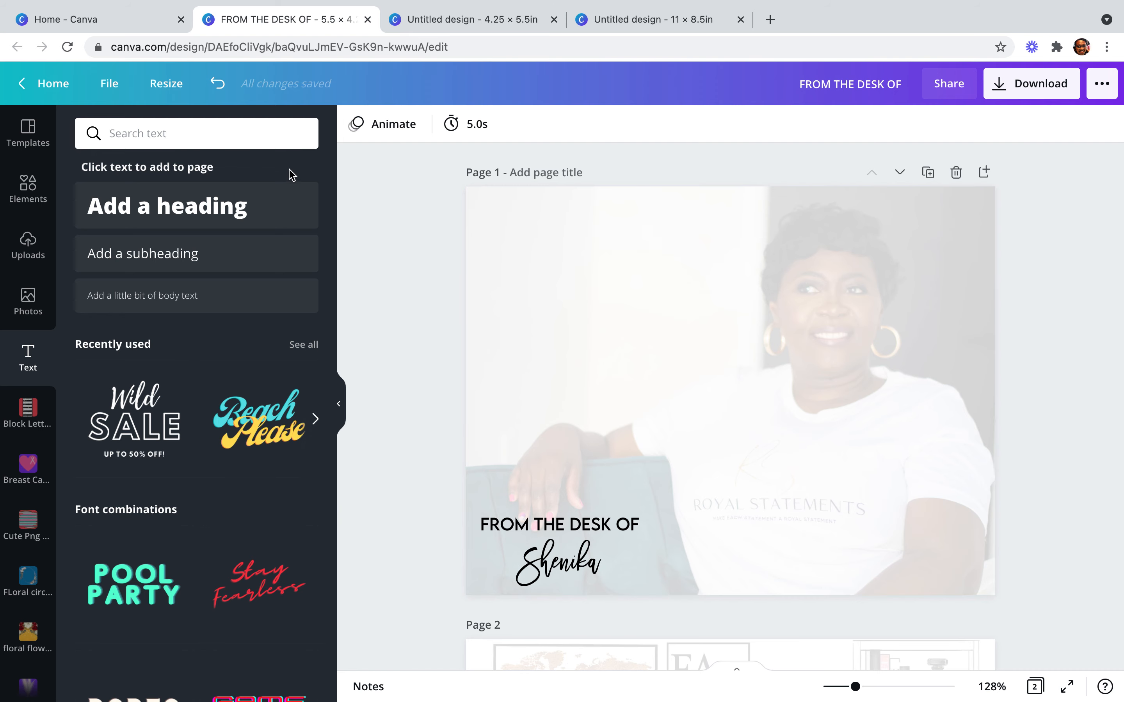
{"action": "left_click", "coordinate": [106, 89]}
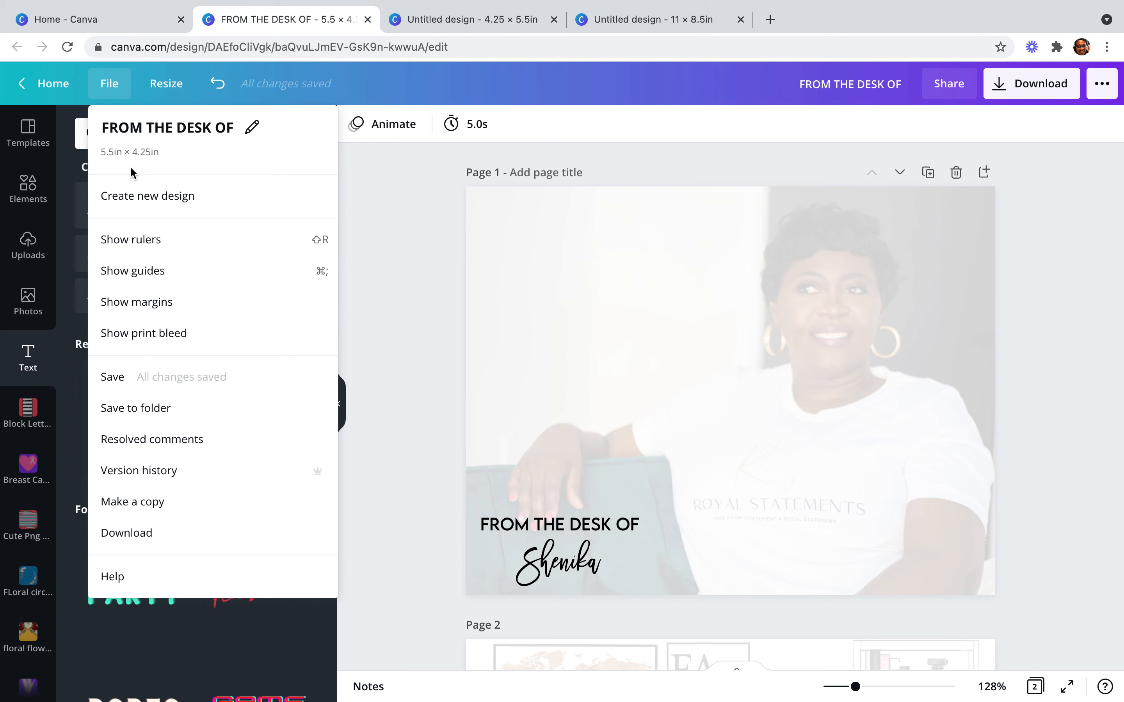
{"action": "left_click", "coordinate": [373, 255]}
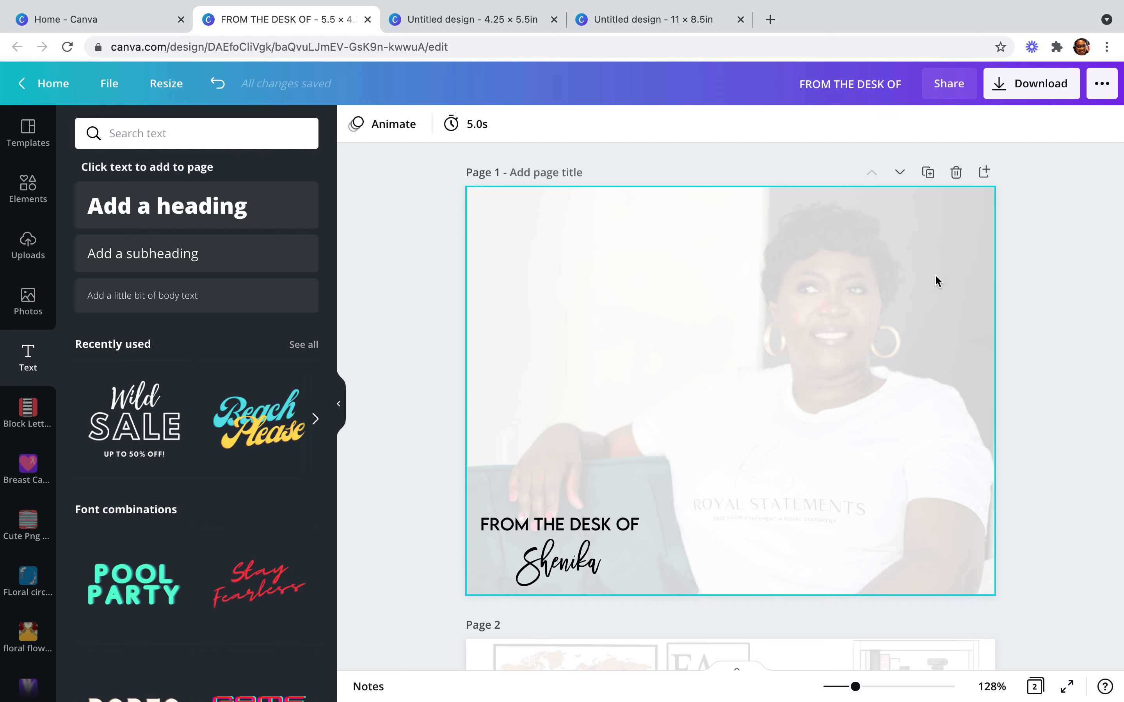
Add a third page and insert a black-ponytail nurse in navy scrubs from the Black nurse PNG folder
{"action": "scroll", "coordinate": [990, 516], "scroll_direction": "down", "scroll_amount": 10}
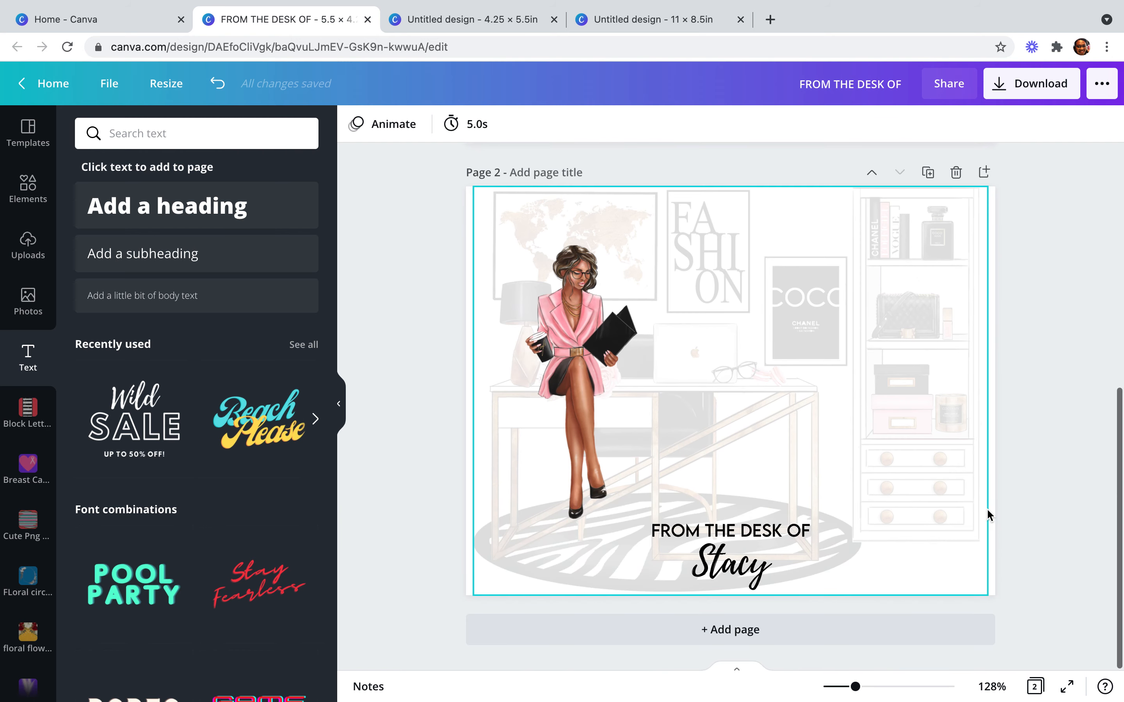
{"action": "key", "text": "super+Return"}
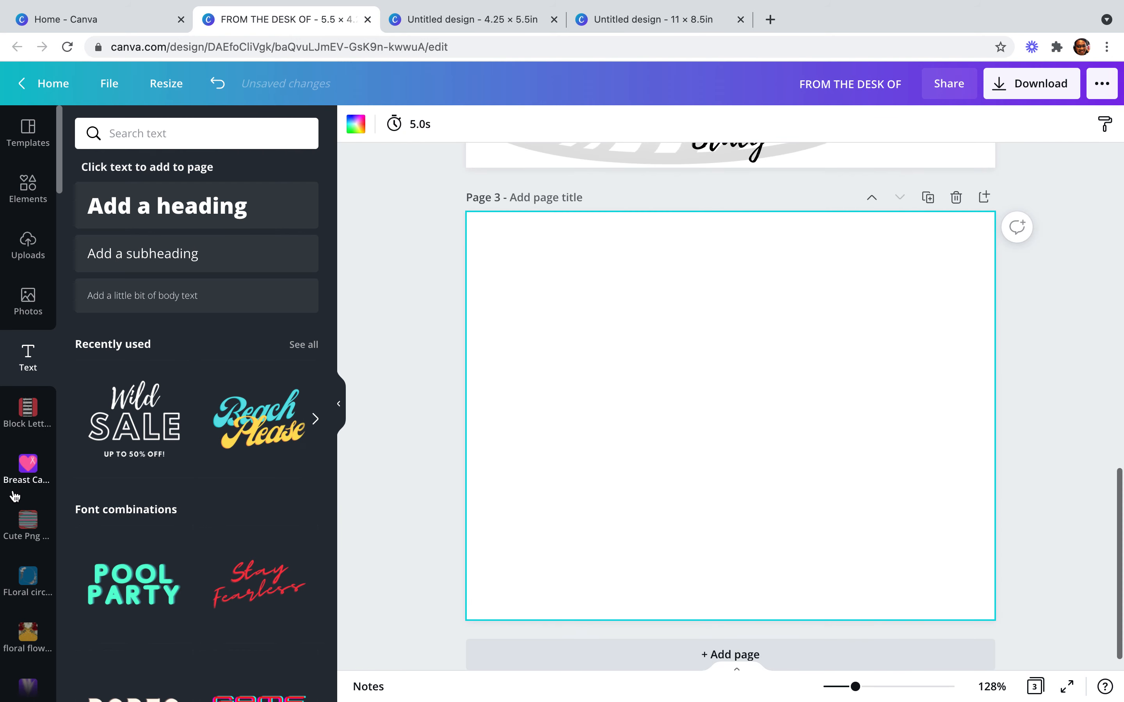
{"action": "scroll", "coordinate": [24, 530], "scroll_direction": "down", "scroll_amount": 3}
{"action": "scroll", "coordinate": [21, 534], "scroll_direction": "down", "scroll_amount": 10}
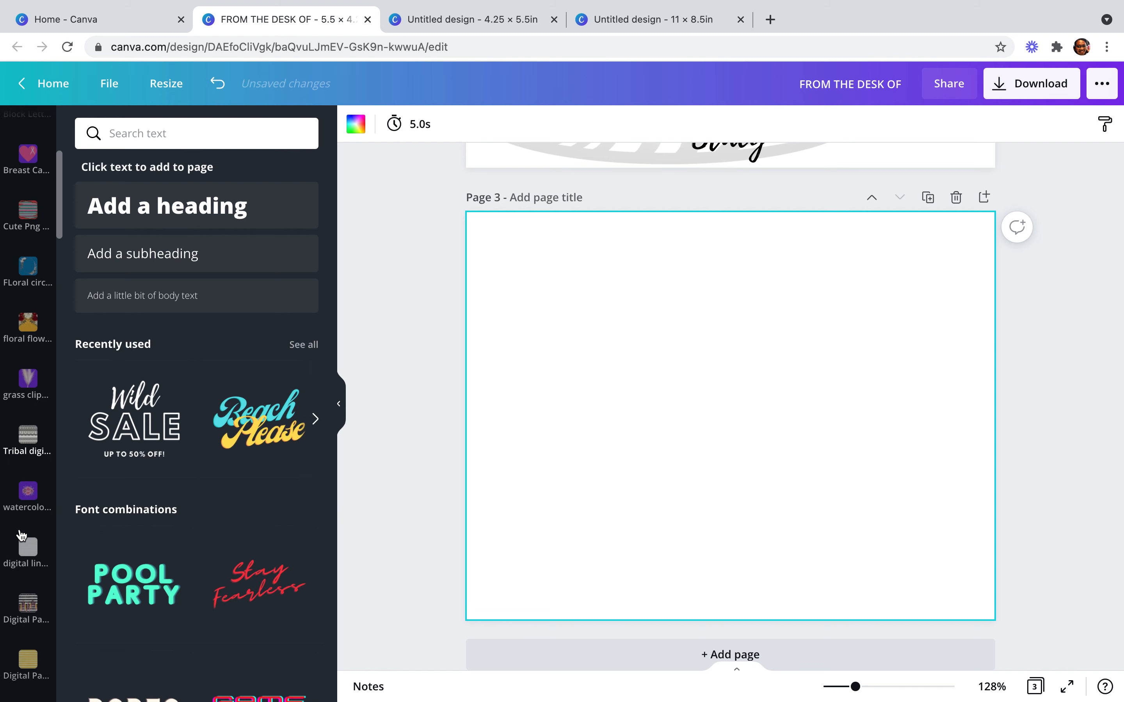
{"action": "scroll", "coordinate": [21, 535], "scroll_direction": "down", "scroll_amount": 8}
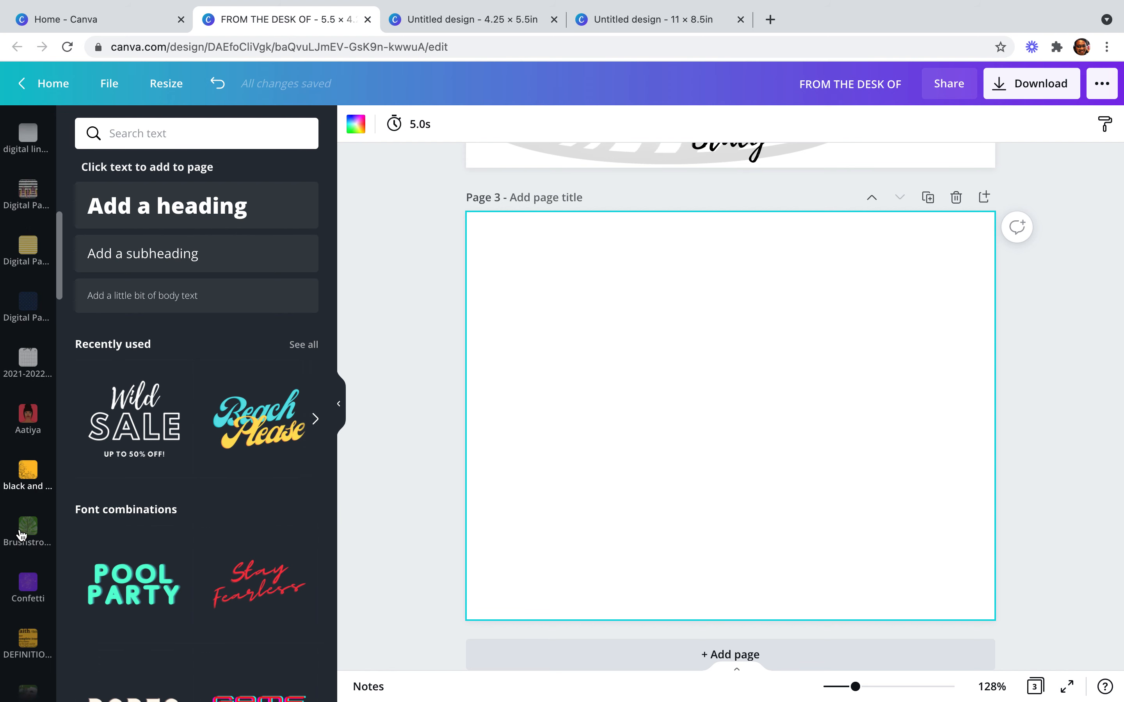
{"action": "scroll", "coordinate": [21, 534], "scroll_direction": "down", "scroll_amount": 3}
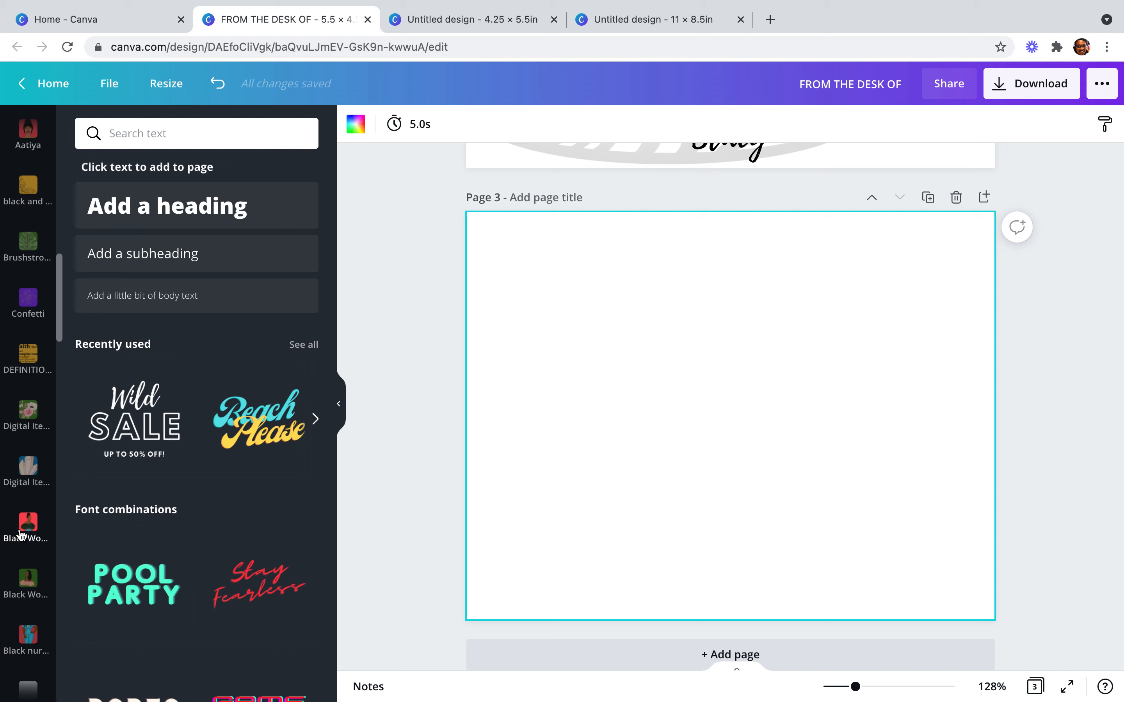
{"action": "scroll", "coordinate": [21, 535], "scroll_direction": "down", "scroll_amount": 2}
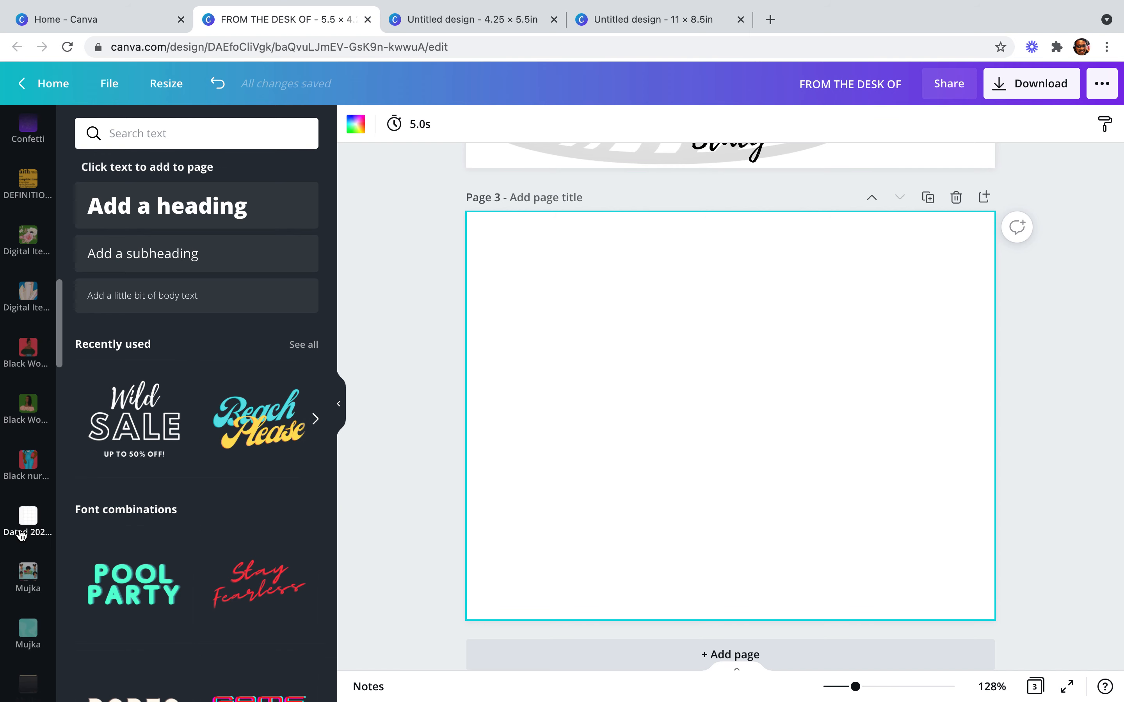
{"action": "left_click", "coordinate": [25, 464]}
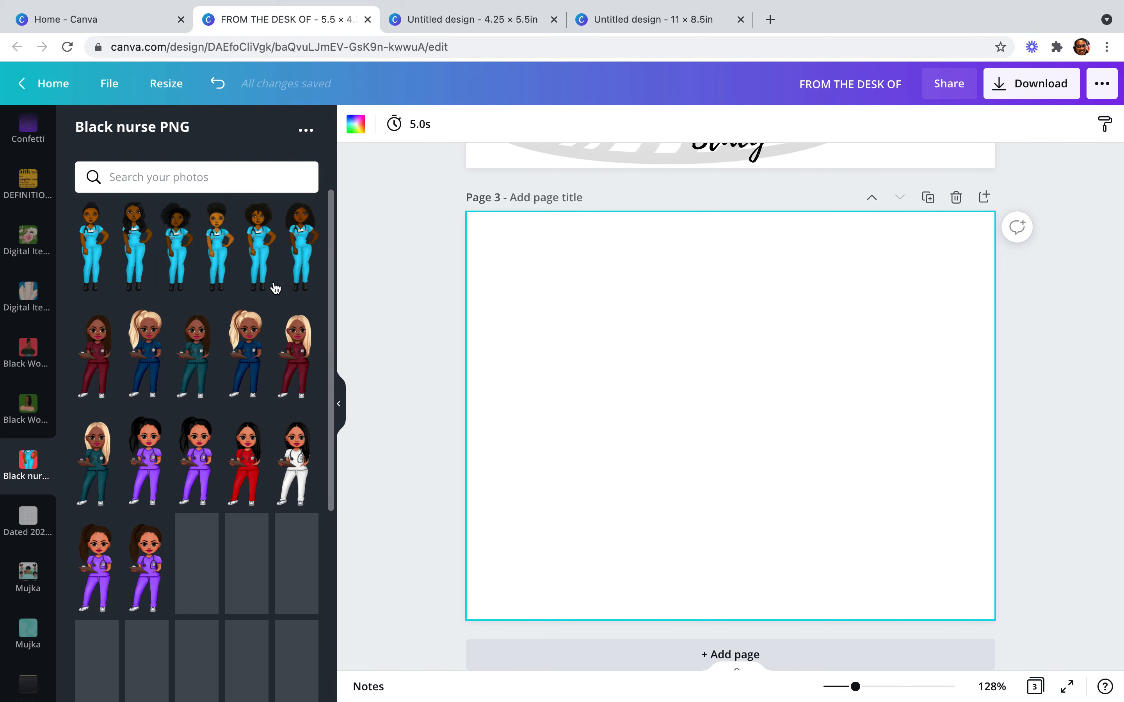
{"action": "scroll", "coordinate": [261, 551], "scroll_direction": "down", "scroll_amount": 5}
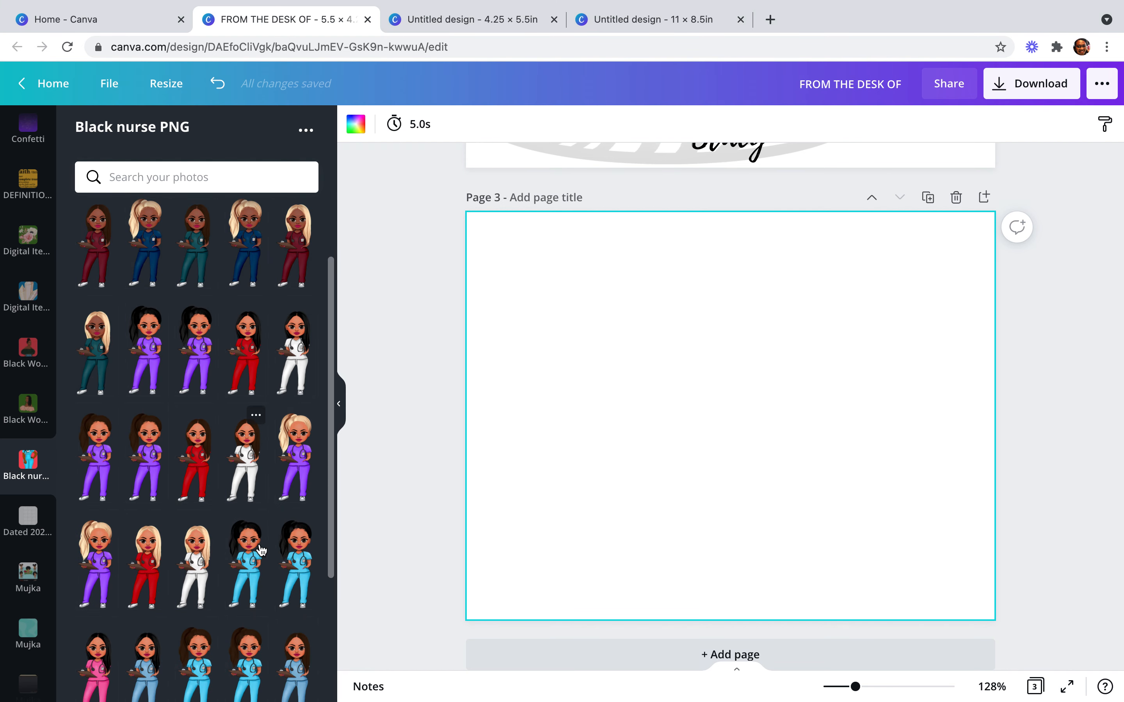
{"action": "scroll", "coordinate": [261, 551], "scroll_direction": "down", "scroll_amount": 3}
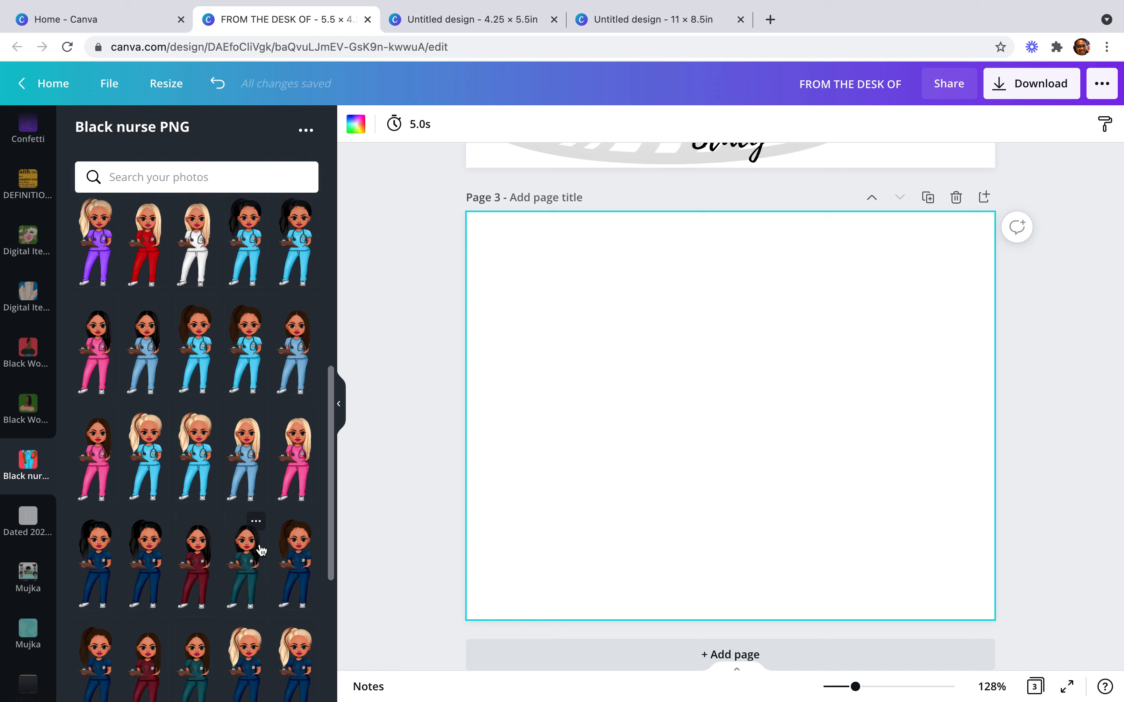
{"action": "left_click", "coordinate": [147, 562]}
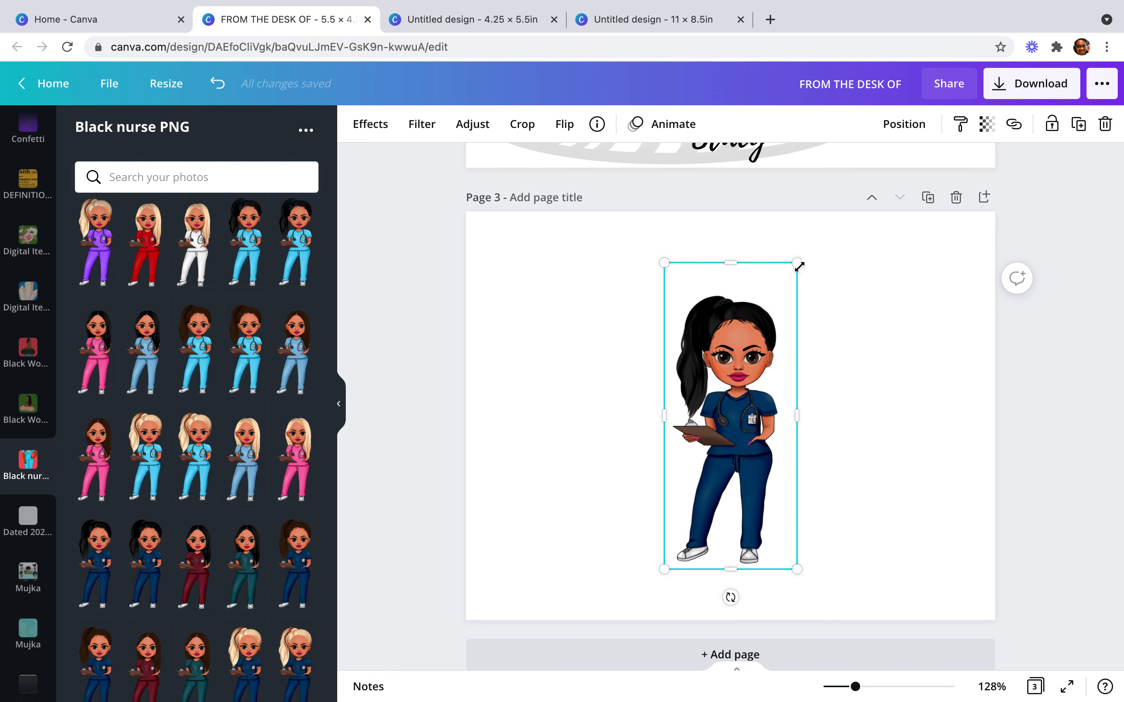
Resize the nurse graphic to most of page 3's height and place it in the page's lower-left corner
{"action": "left_click_drag", "start_coordinate": [797, 262], "coordinate": [763, 384]}
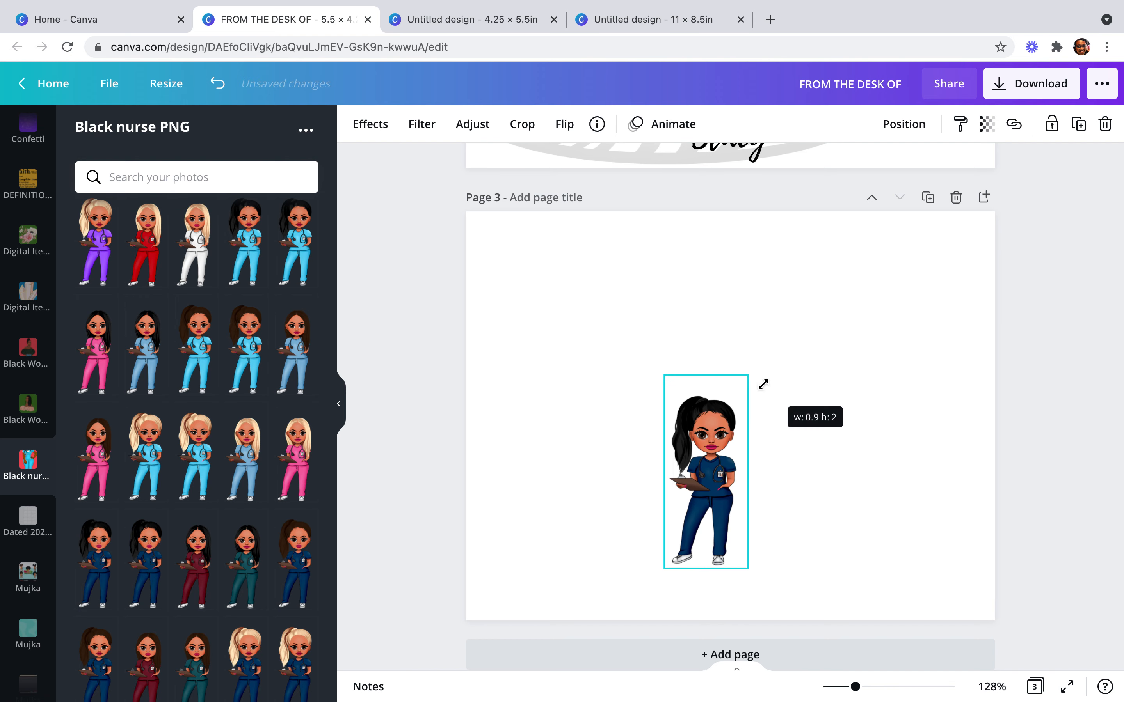
{"action": "left_click_drag", "start_coordinate": [716, 502], "coordinate": [530, 538]}
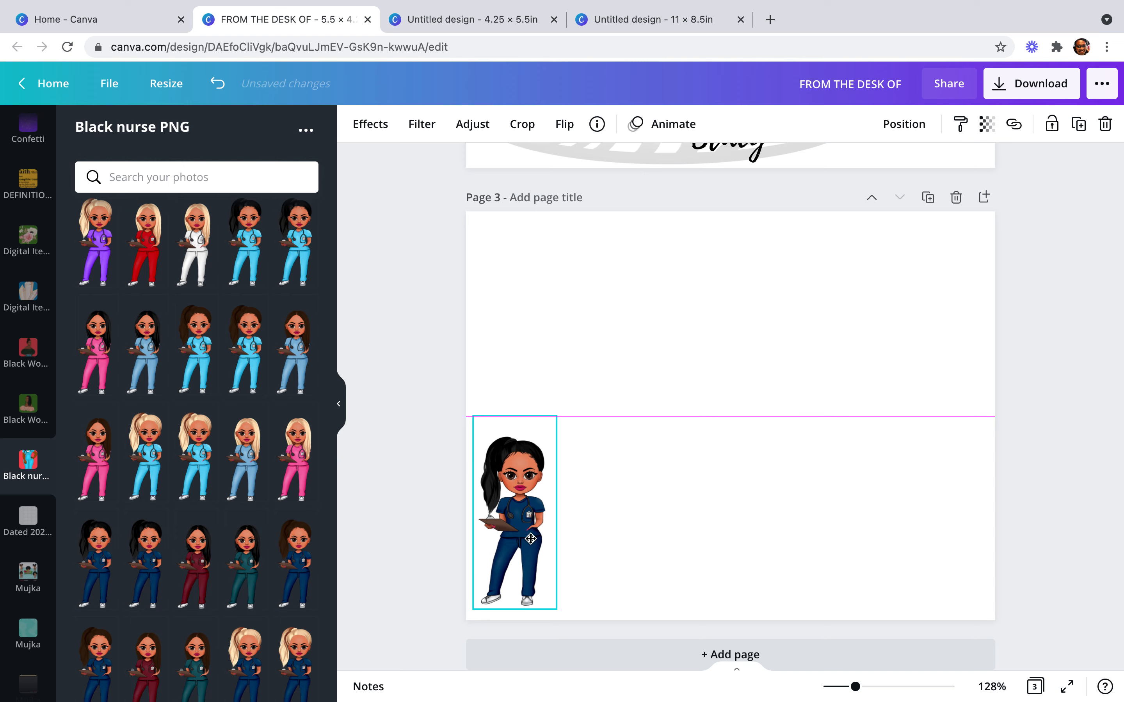
{"action": "left_click_drag", "start_coordinate": [570, 472], "coordinate": [570, 473]}
{"action": "left_click_drag", "start_coordinate": [581, 323], "coordinate": [606, 247]}
{"action": "left_click", "coordinate": [425, 258]}
{"action": "left_click", "coordinate": [566, 397]}
{"action": "left_click_drag", "start_coordinate": [566, 397], "coordinate": [566, 400]}
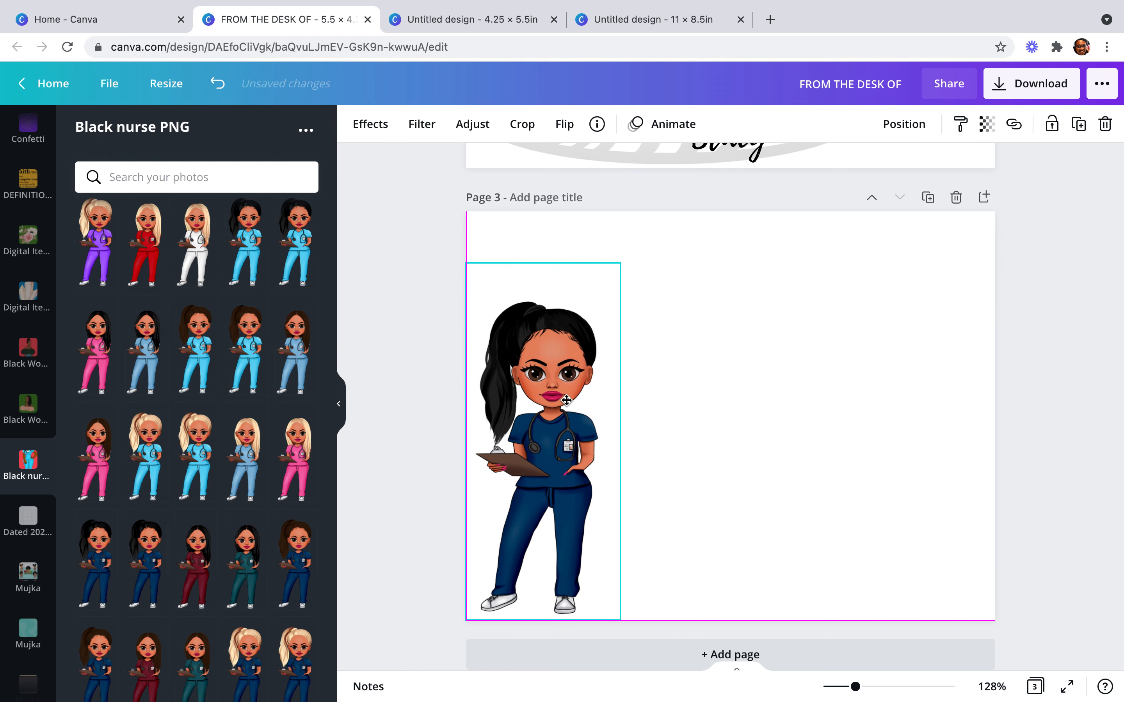
{"action": "left_click", "coordinate": [437, 382]}
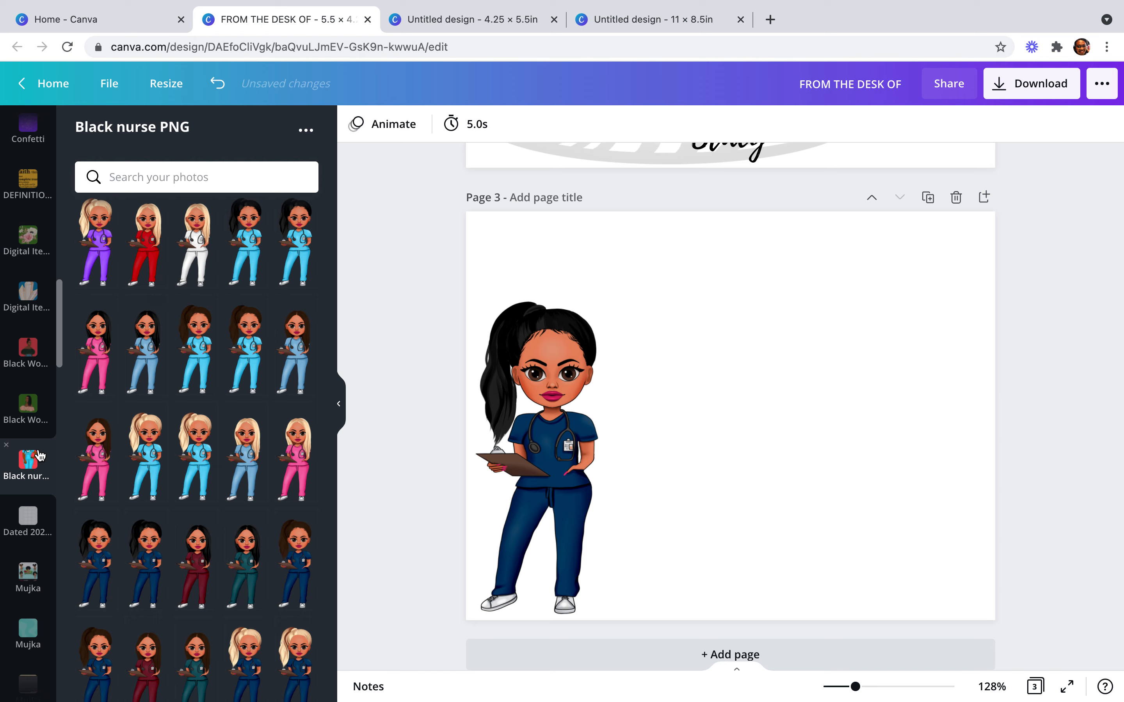
Add a body text line reading "FROM THE DESK OF" to page 3
{"action": "scroll", "coordinate": [40, 456], "scroll_direction": "up", "scroll_amount": 10}
{"action": "scroll", "coordinate": [40, 456], "scroll_direction": "up", "scroll_amount": 3}
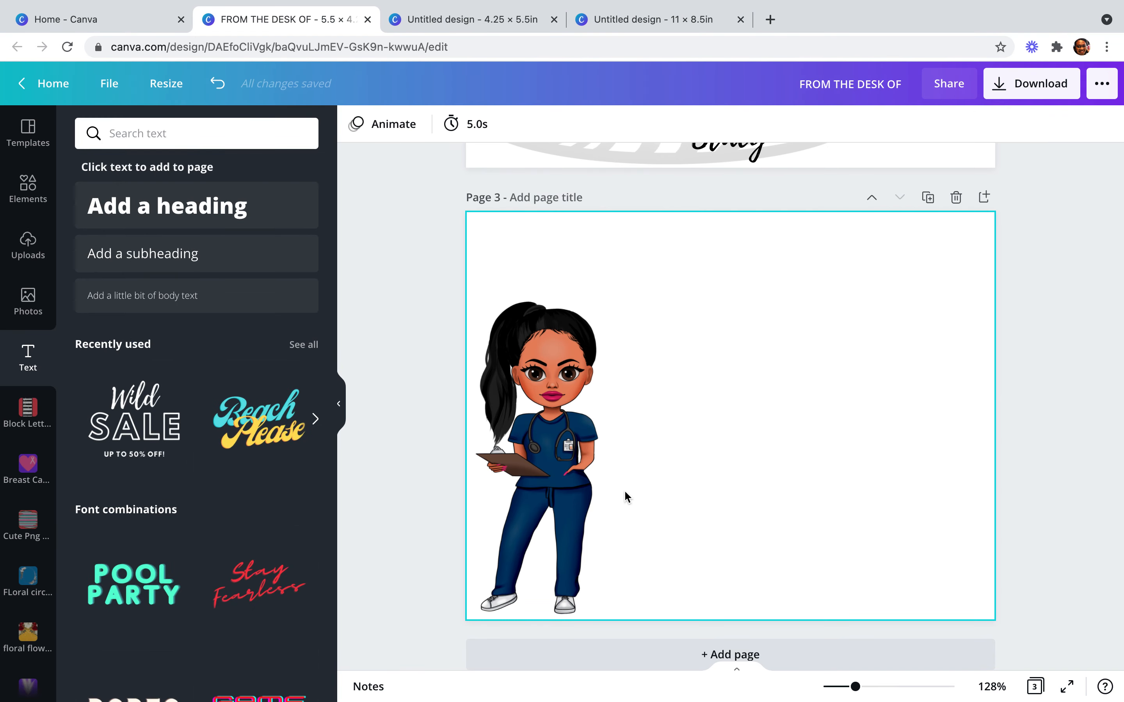
{"action": "left_click", "coordinate": [281, 299]}
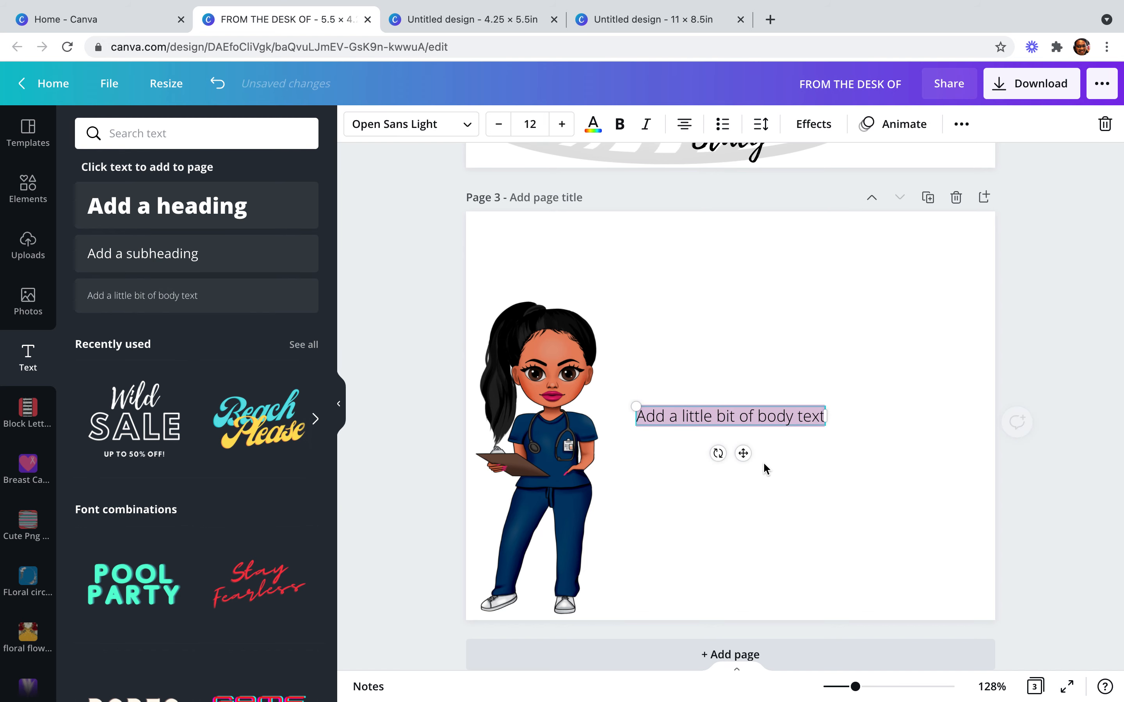
{"action": "type", "text": "FROM THR D"}
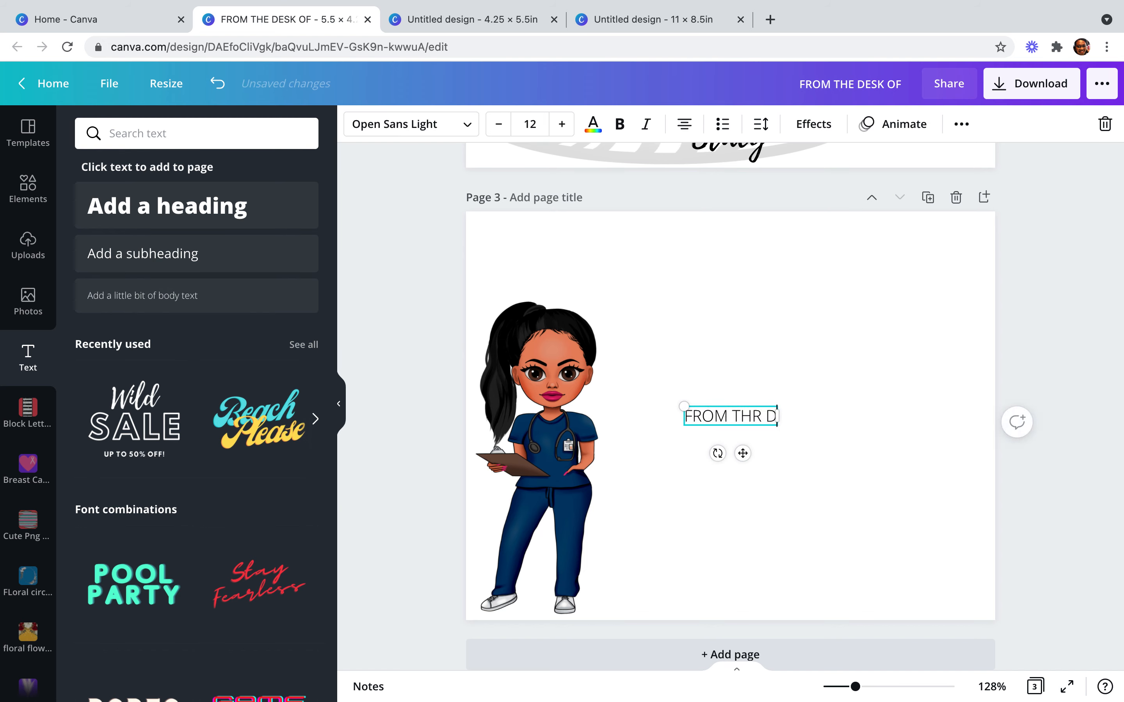
{"action": "type", "text": "ESK OF"}
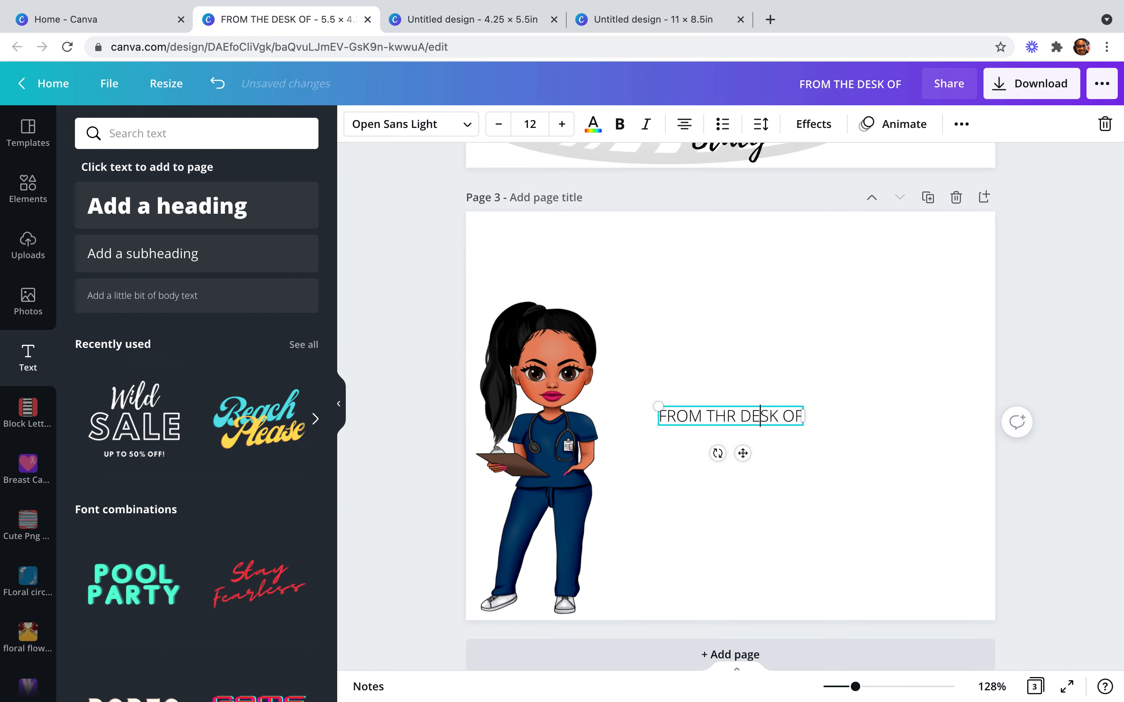
{"action": "key", "text": "BackSpace"}
{"action": "type", "text": "E"}
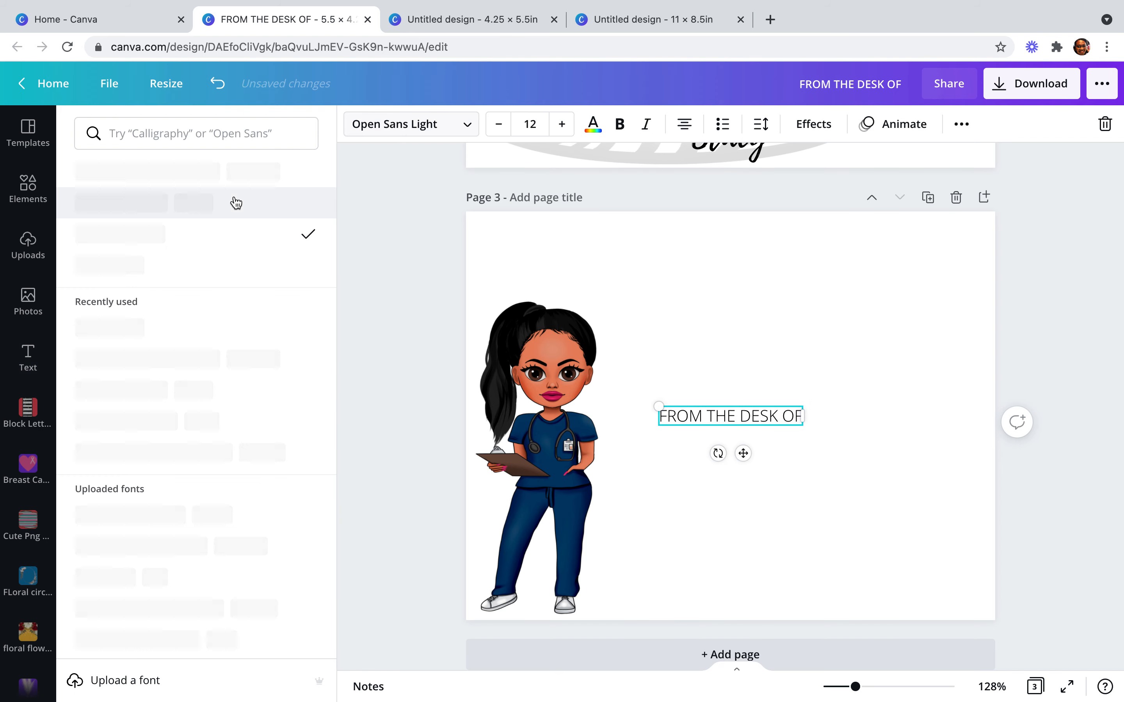
Set page 3's "FROM THE DESK OF" line in LEMON MILK Regular and move it down near the page's bottom edge
{"action": "left_click", "coordinate": [201, 170]}
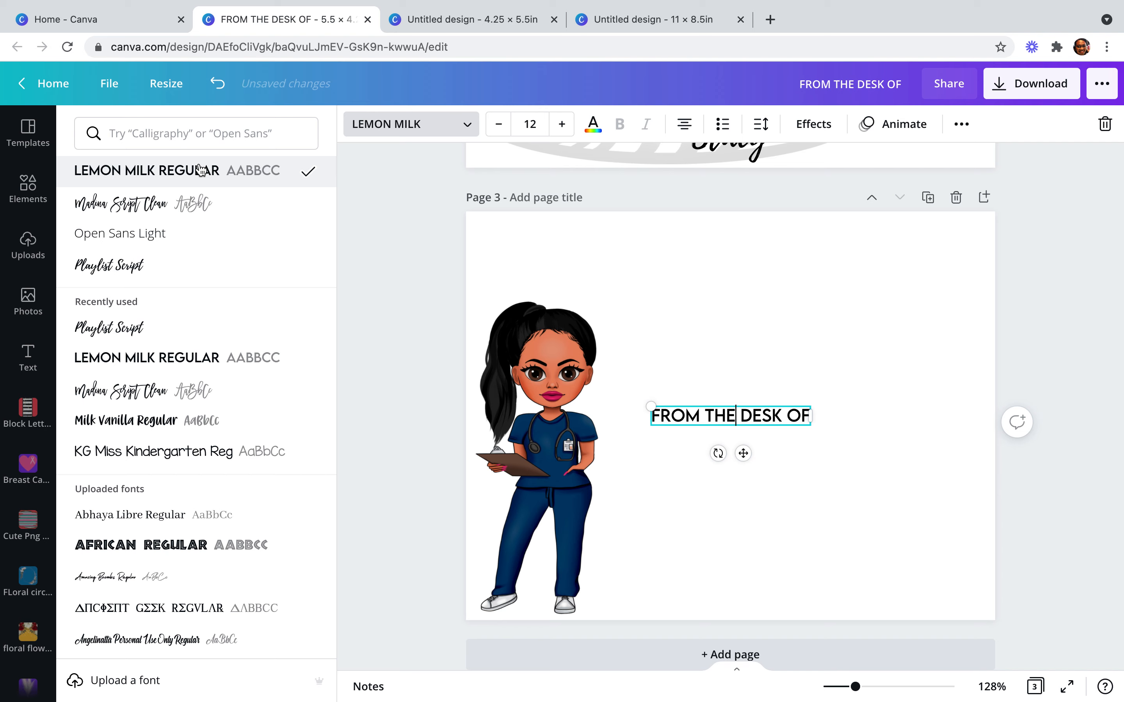
{"action": "left_click", "coordinate": [417, 310]}
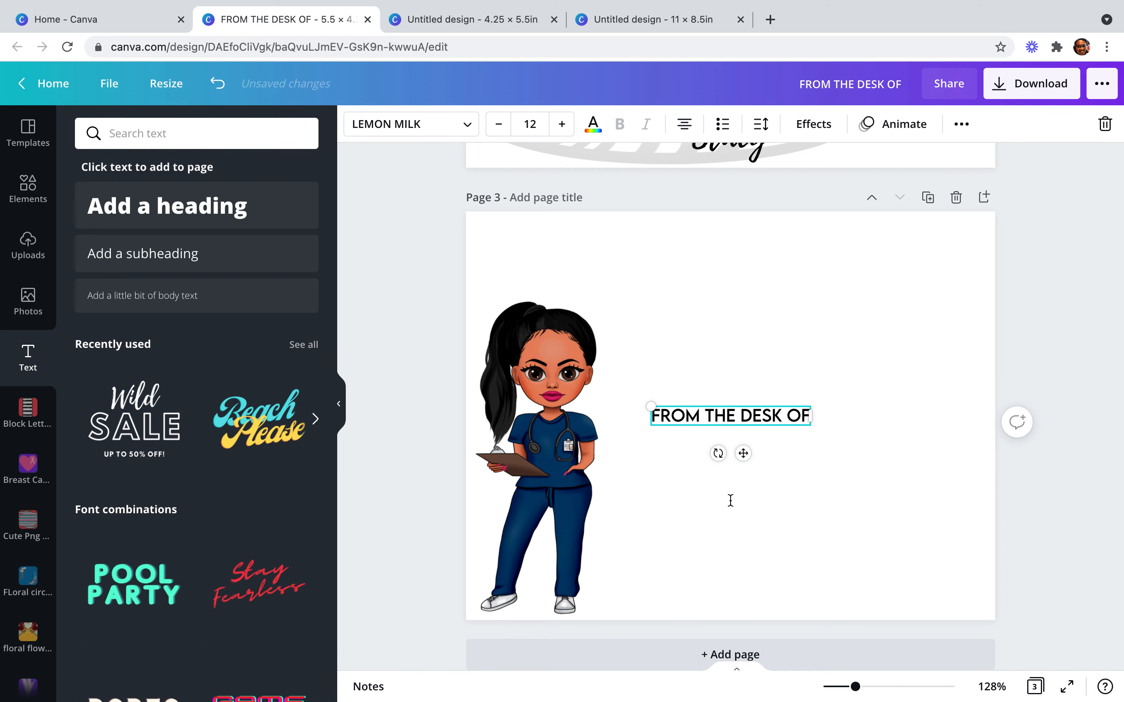
{"action": "left_click_drag", "start_coordinate": [743, 411], "coordinate": [742, 537]}
{"action": "left_click", "coordinate": [352, 341]}
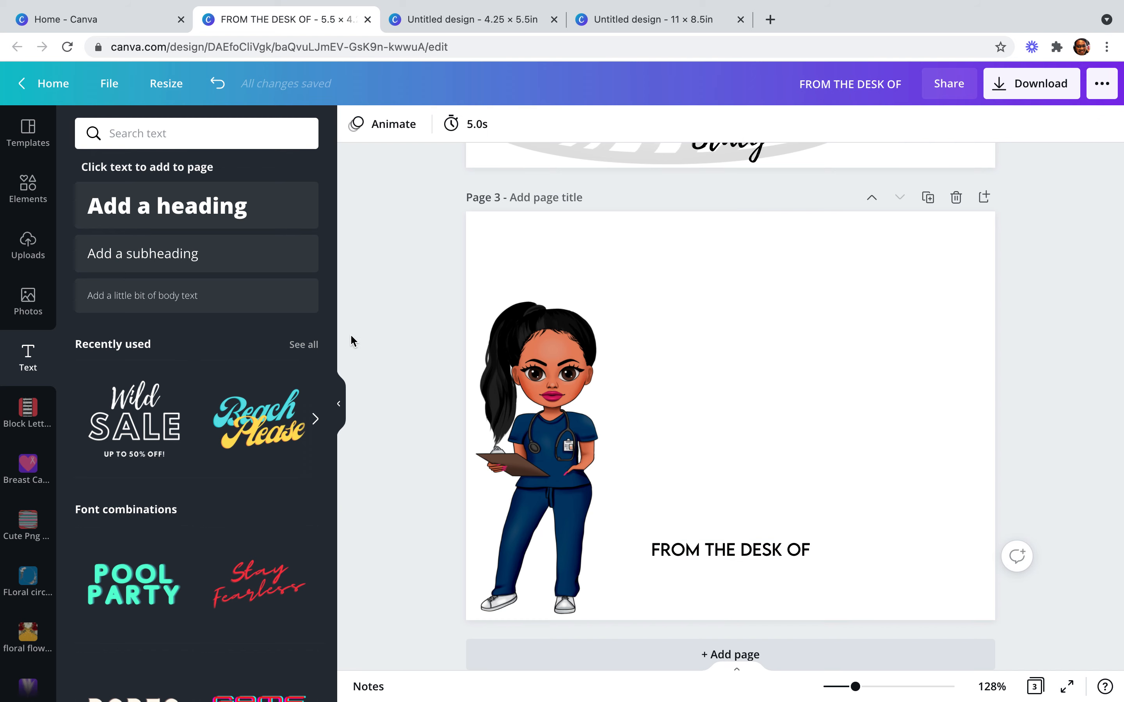
Add a second body text line on page 3 with "Nurse" followed by the owner's capitalised first name
{"action": "left_click", "coordinate": [213, 295]}
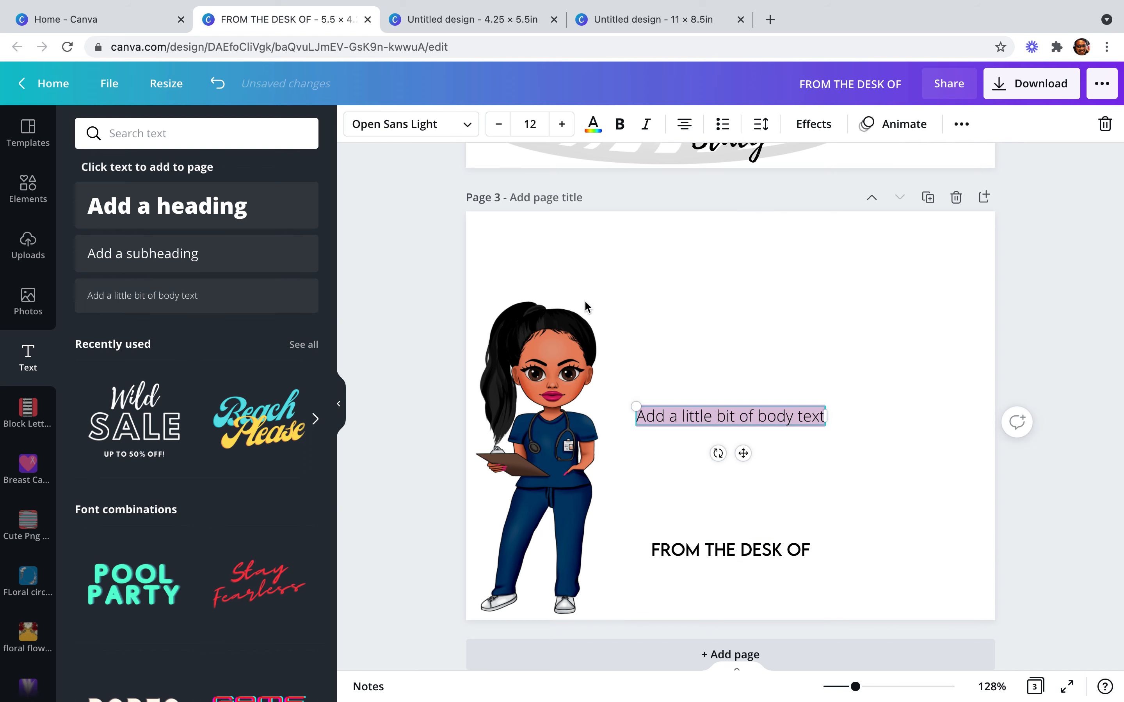
{"action": "type", "text": "Nurse jackie"}
{"action": "key", "text": "BackSpace"}
{"action": "key", "text": "BackSpace"}
{"action": "key", "text": "BackSpace"}
{"action": "key", "text": "BackSpace"}
{"action": "key", "text": "BackSpace"}
{"action": "key", "text": "BackSpace"}
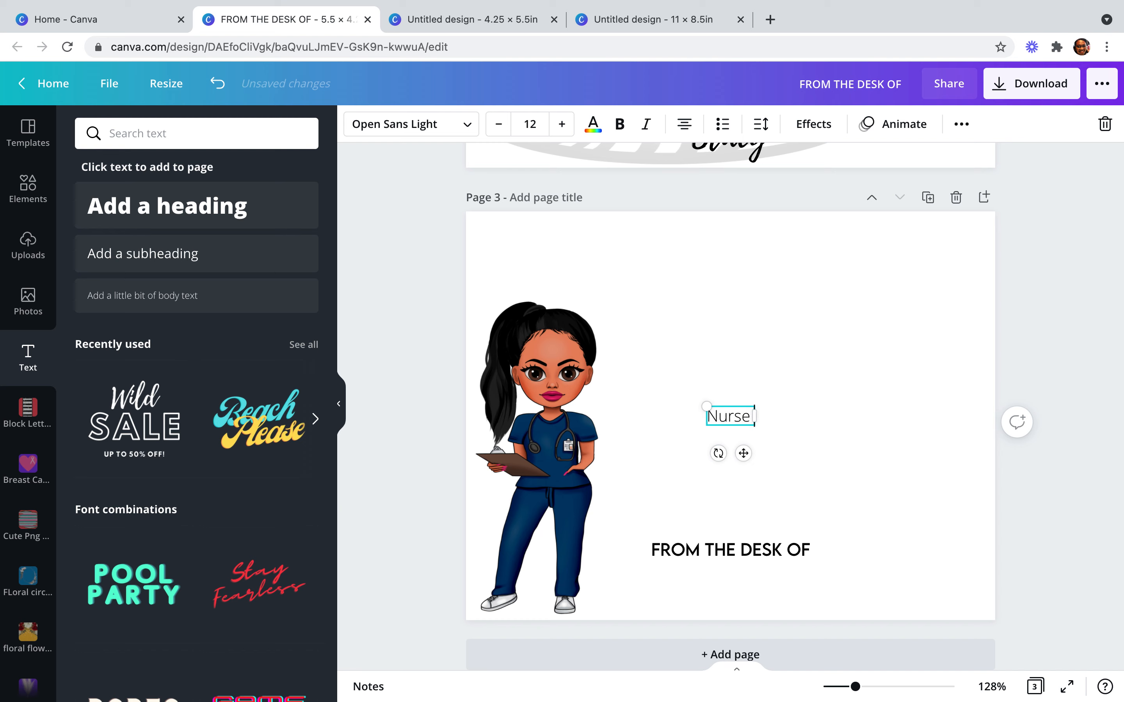
{"action": "type", "text": "ja"}
{"action": "key", "text": "BackSpace"}
{"action": "key", "text": "BackSpace"}
{"action": "type", "text": "ackie"}
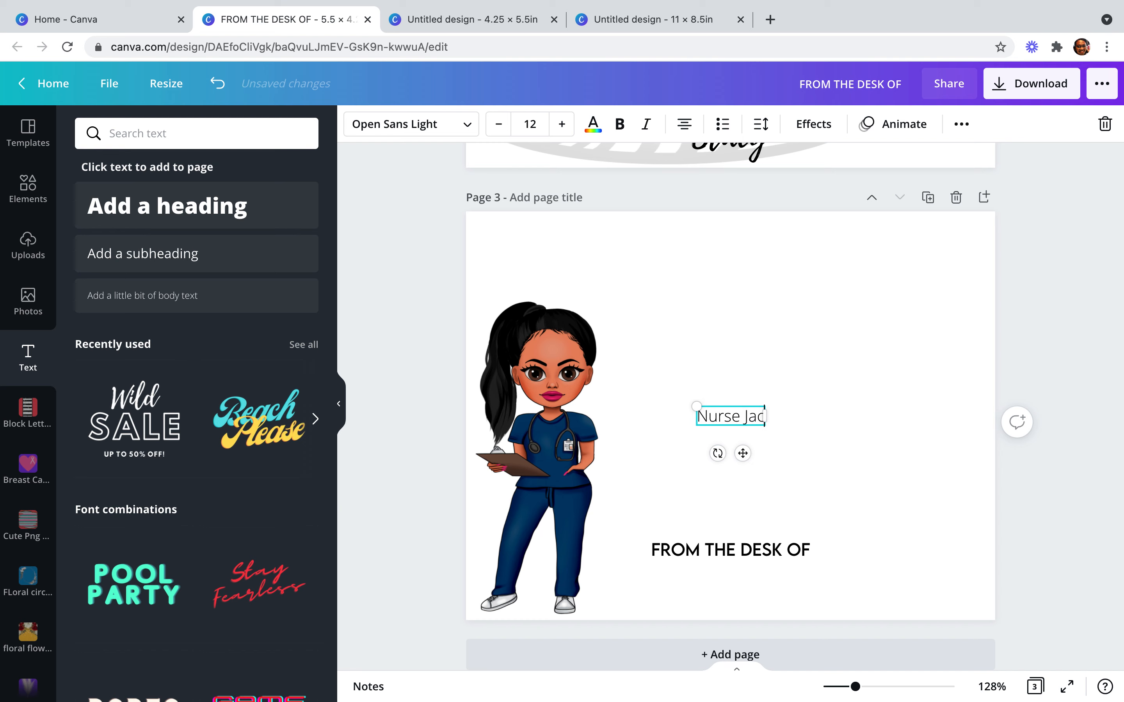
Set the nurse's name line on page 3 in Billy Signature Italic
{"action": "left_click", "coordinate": [460, 125]}
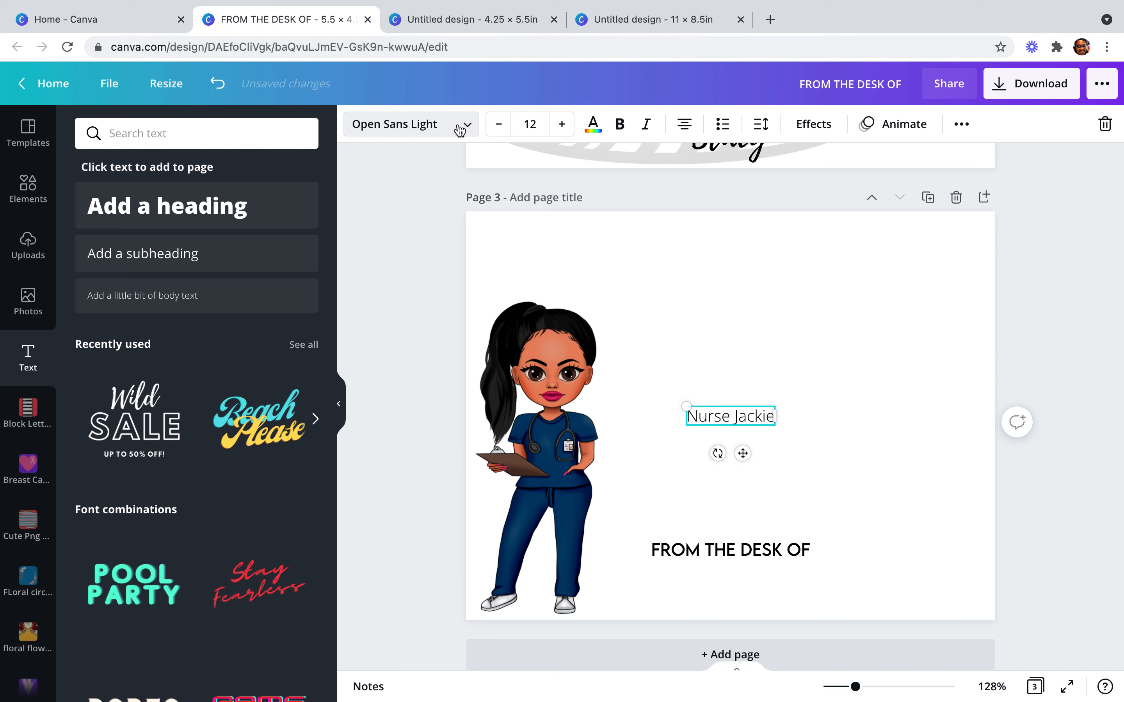
{"action": "scroll", "coordinate": [260, 411], "scroll_direction": "down", "scroll_amount": 6}
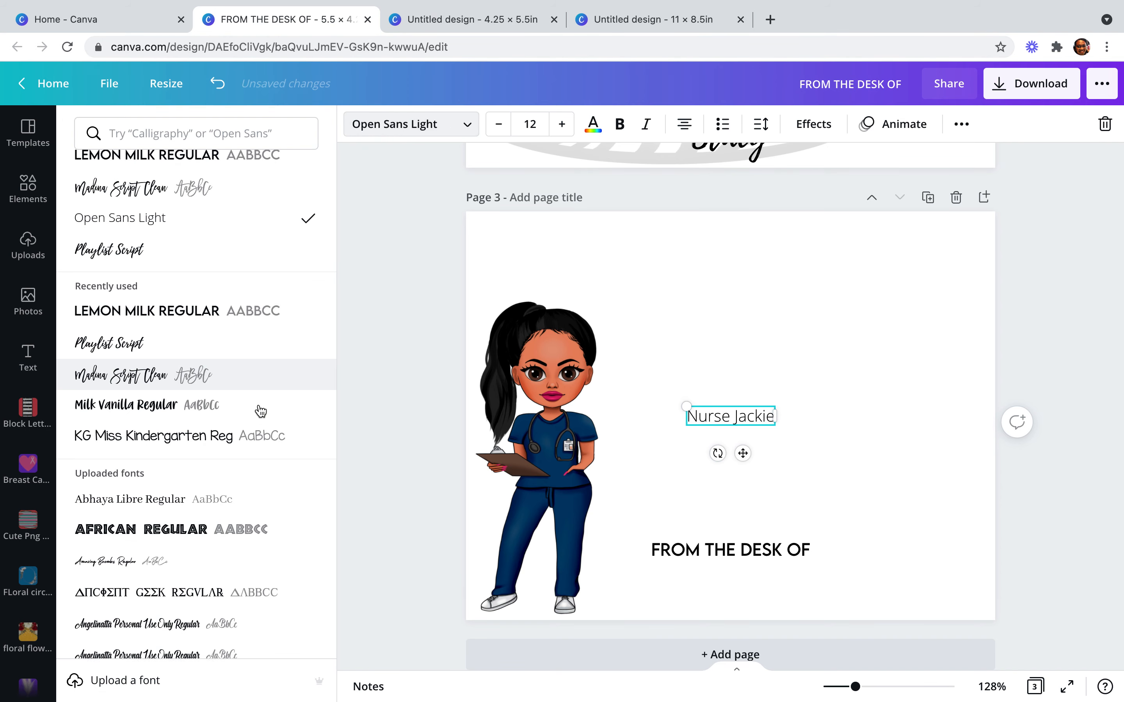
{"action": "scroll", "coordinate": [260, 411], "scroll_direction": "down", "scroll_amount": 4}
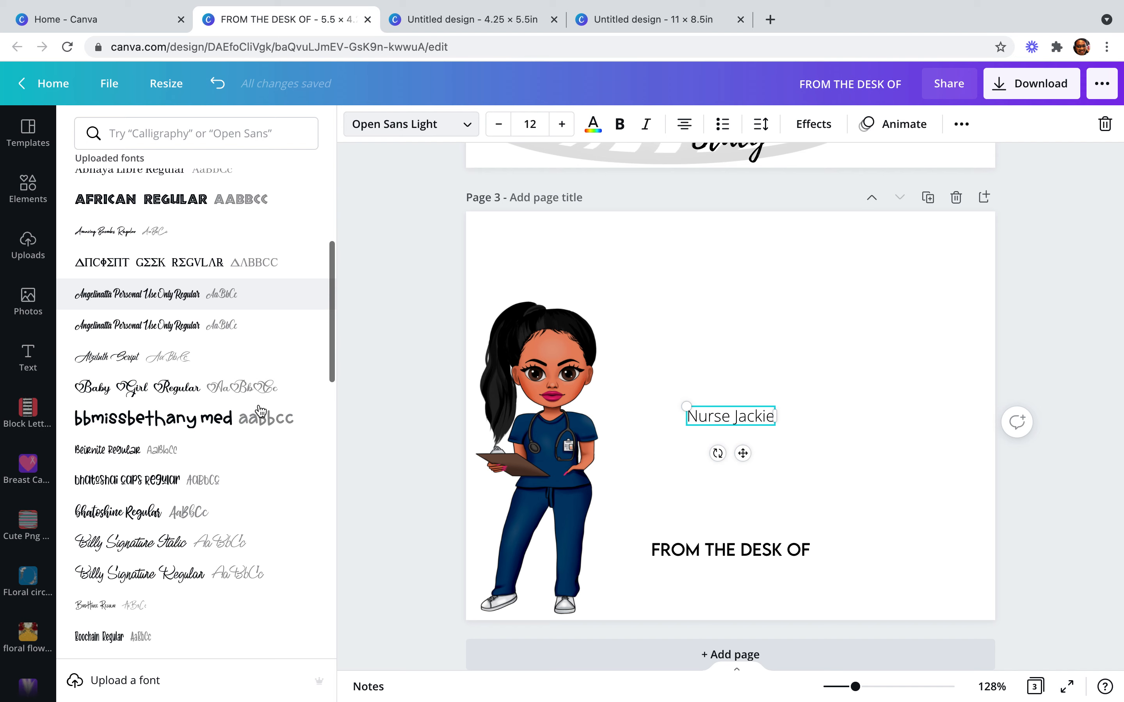
{"action": "left_click", "coordinate": [197, 446]}
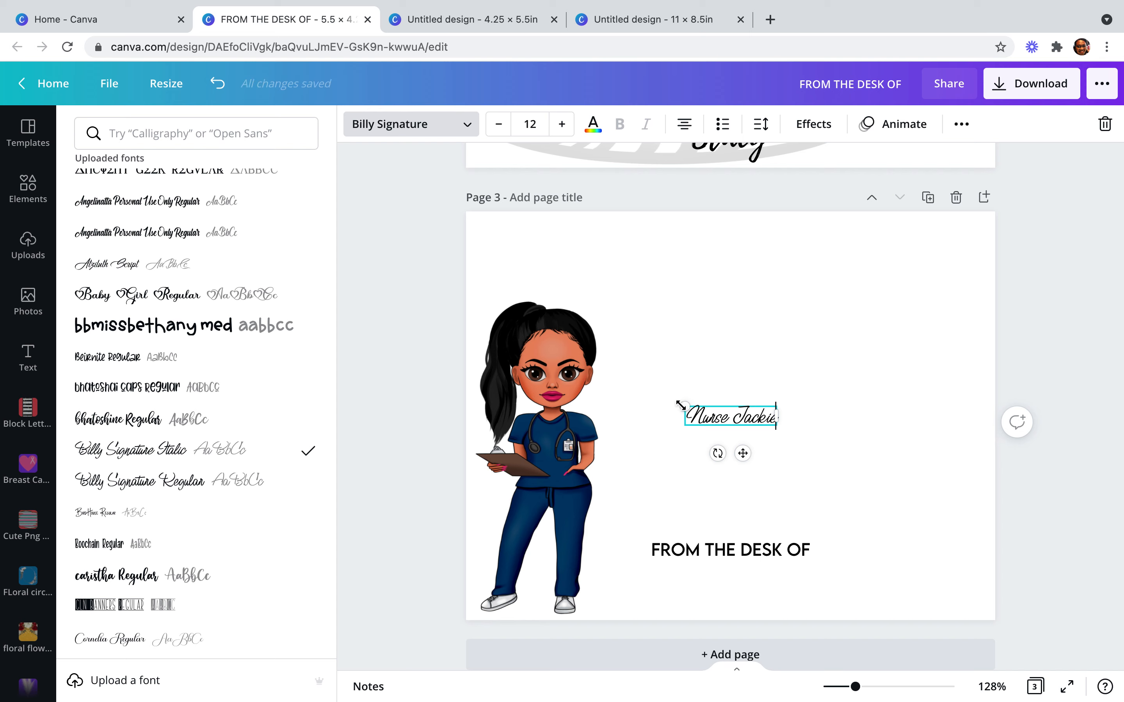
Enlarge the nurse's name to size 21.3 and centre it directly beneath "FROM THE DESK OF" on page 3
{"action": "left_click_drag", "start_coordinate": [623, 362], "coordinate": [616, 360]}
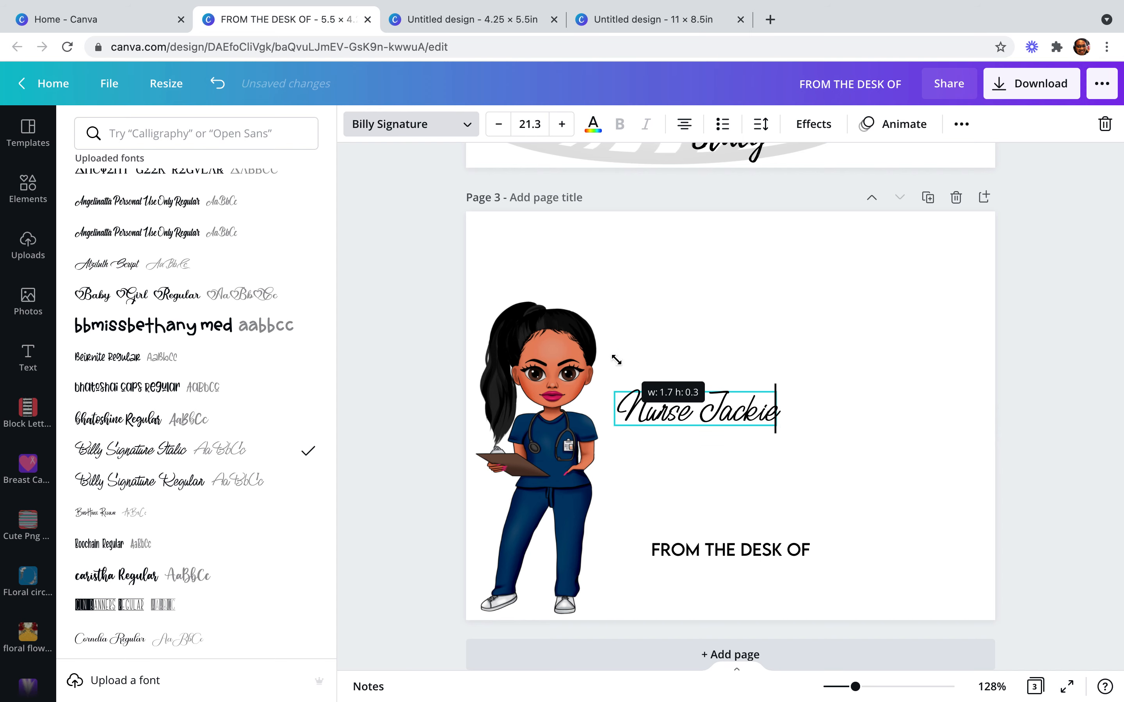
{"action": "left_click_drag", "start_coordinate": [715, 388], "coordinate": [750, 568]}
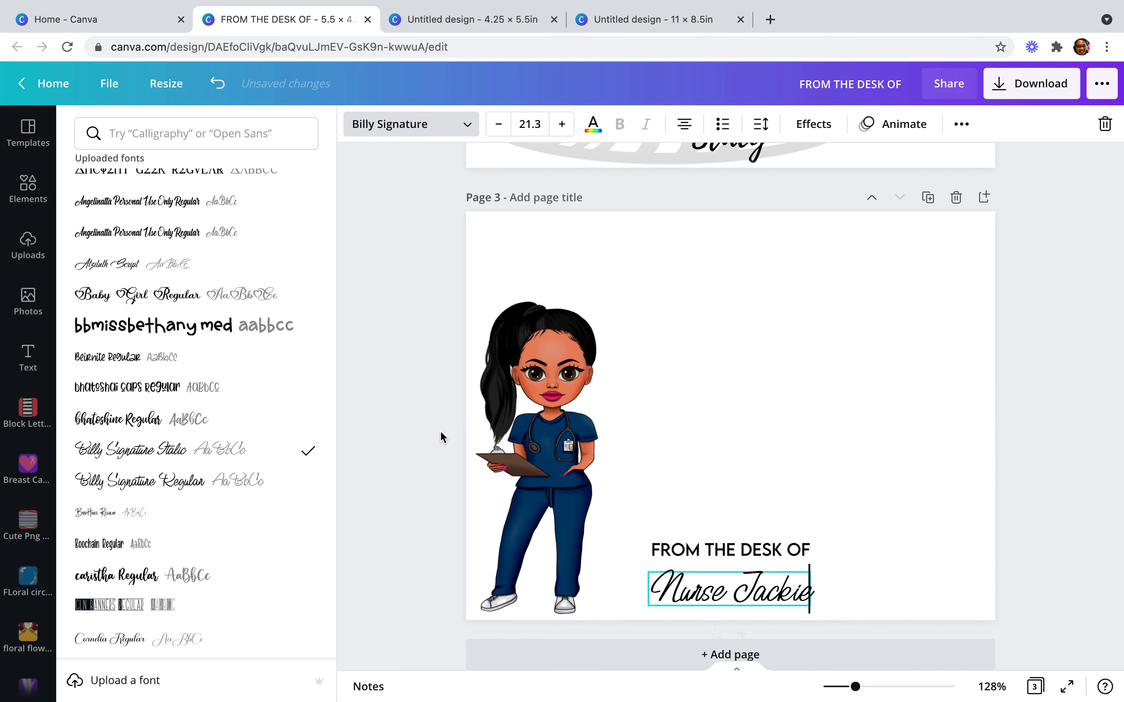
Search the elements for "stethoscope" and add the simple line stethoscope with a looped tube to page 3
{"action": "left_click", "coordinate": [32, 188]}
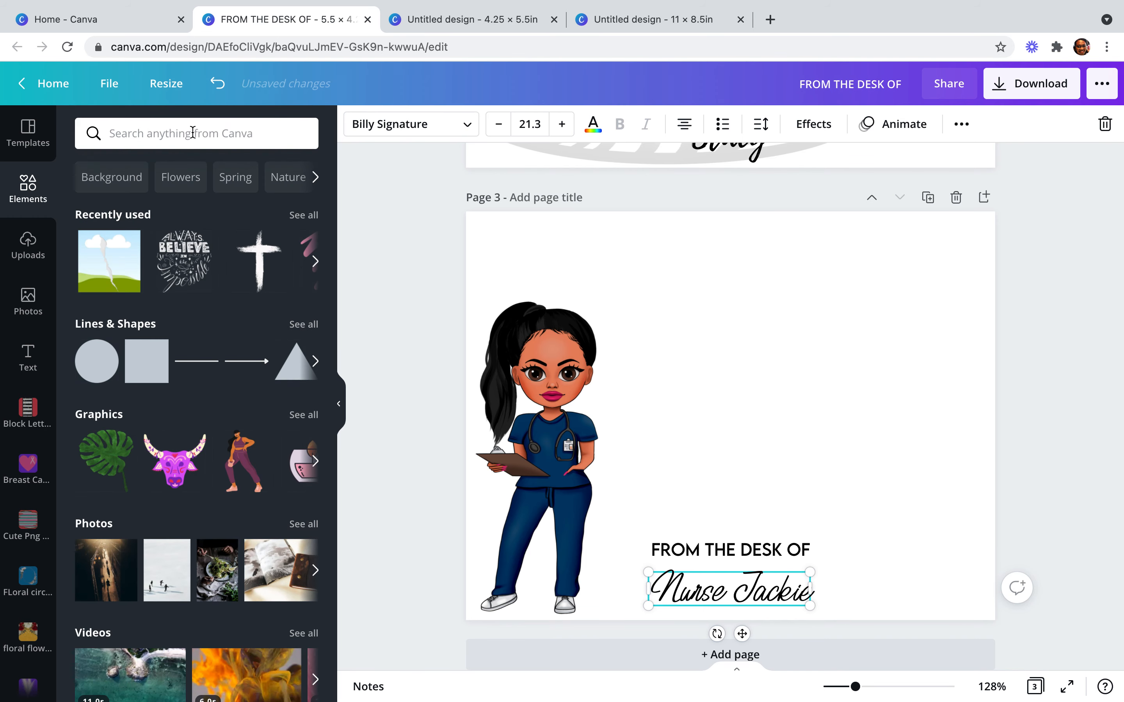
{"action": "left_click", "coordinate": [193, 133]}
{"action": "type", "text": "st"}
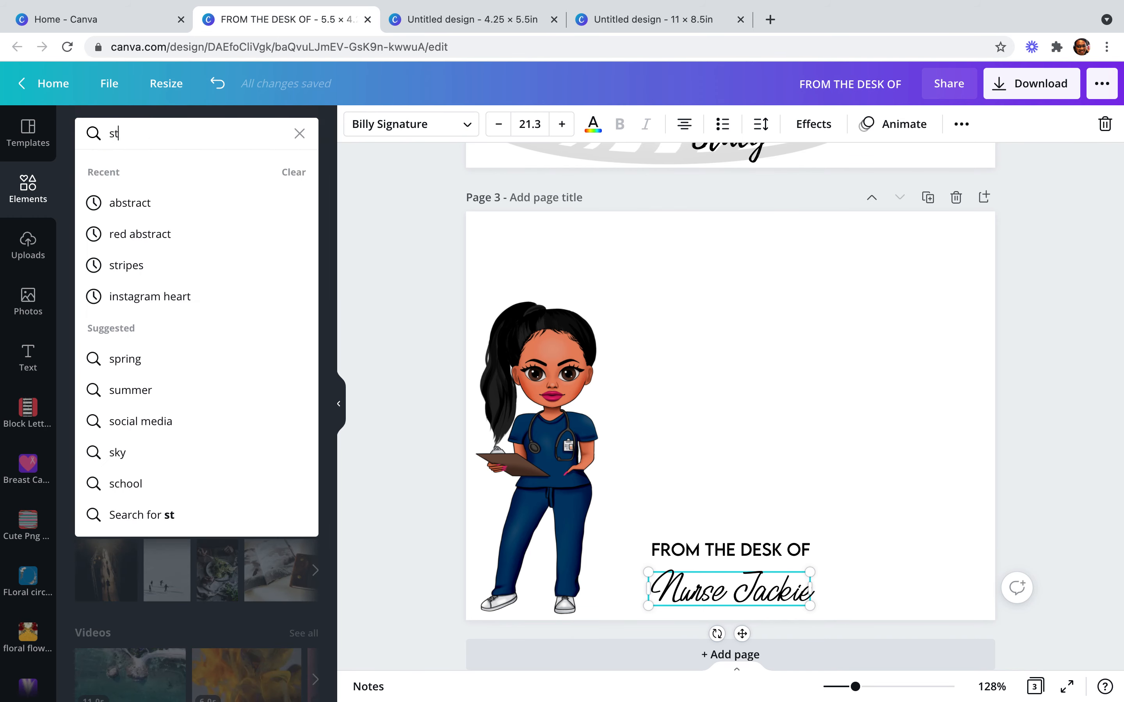
{"action": "type", "text": "eth"}
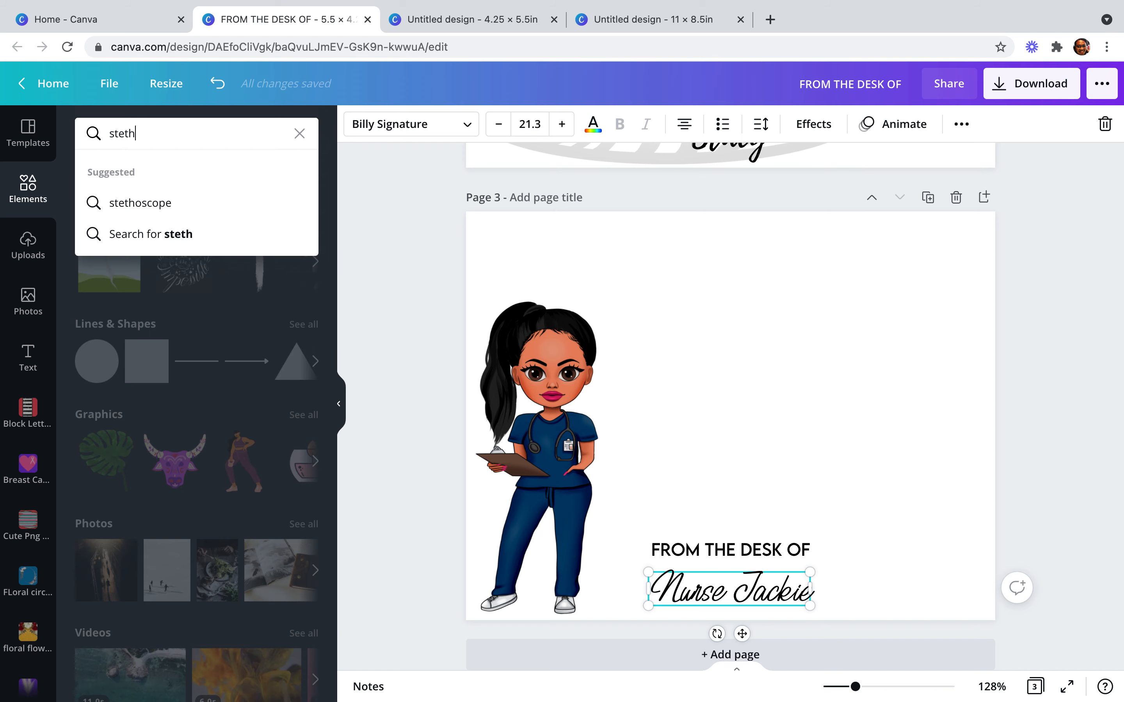
{"action": "left_click", "coordinate": [176, 202]}
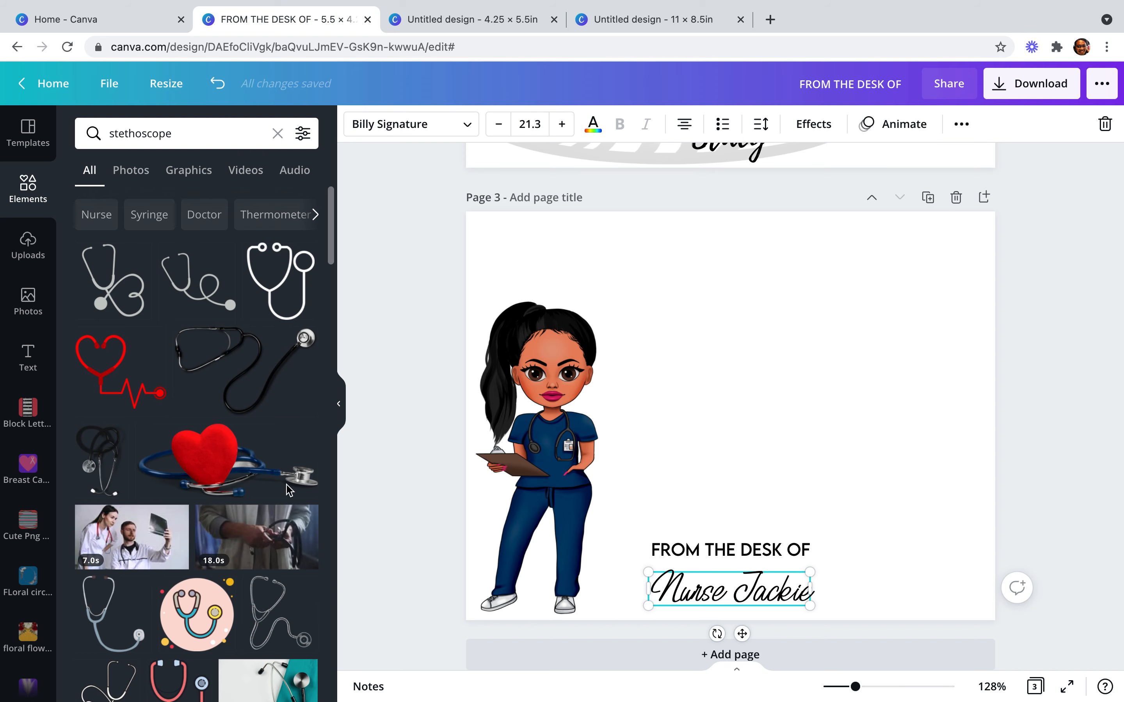
{"action": "scroll", "coordinate": [216, 466], "scroll_direction": "down", "scroll_amount": 3}
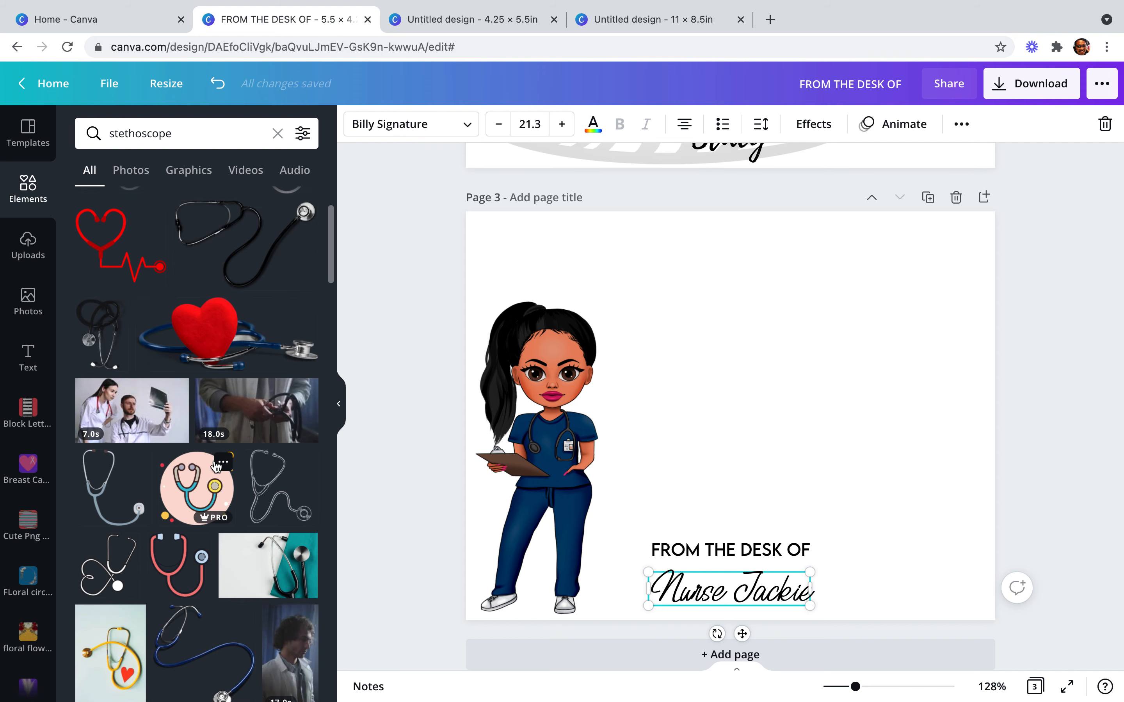
{"action": "scroll", "coordinate": [217, 466], "scroll_direction": "up", "scroll_amount": 3}
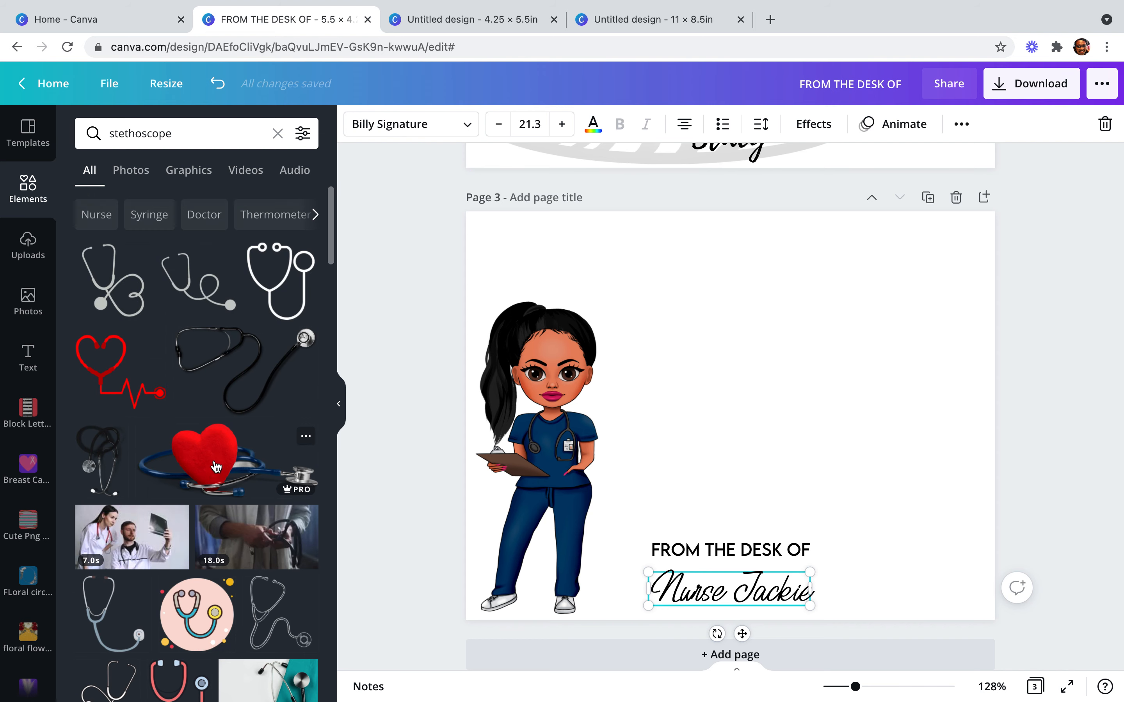
{"action": "left_click", "coordinate": [237, 346]}
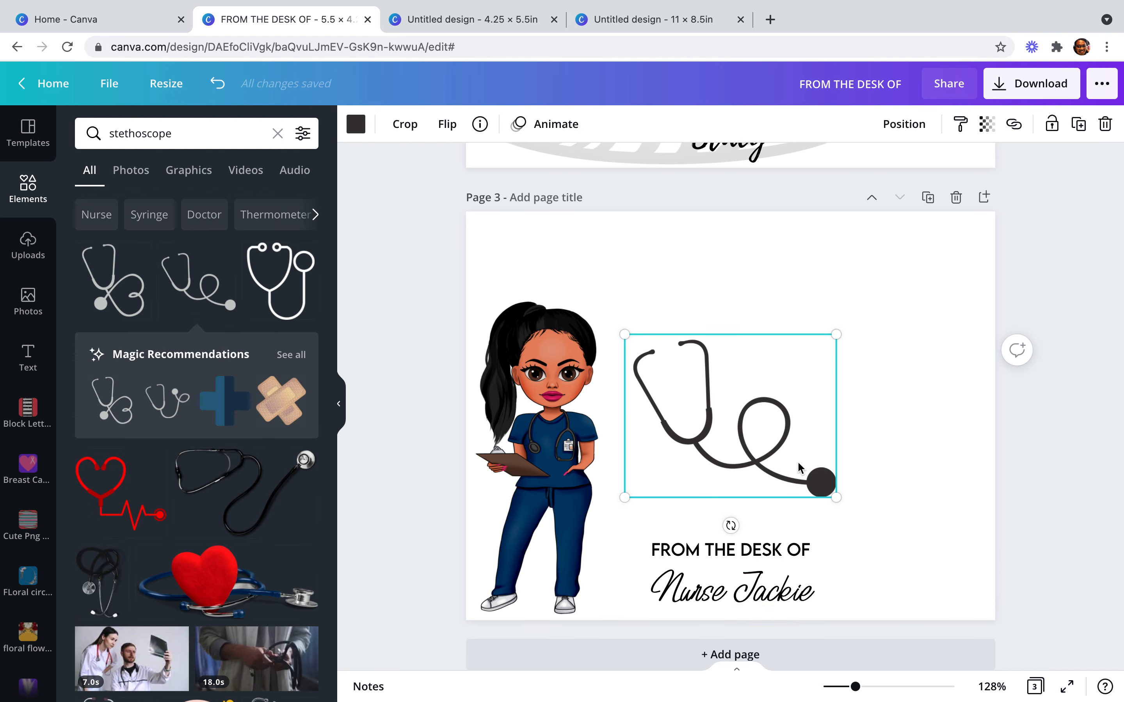
Shrink the stethoscope to about 1.4 × 1 in within page 3's lower-right corner and recolour it with the RS brand black
{"action": "left_click_drag", "start_coordinate": [736, 457], "coordinate": [895, 565]}
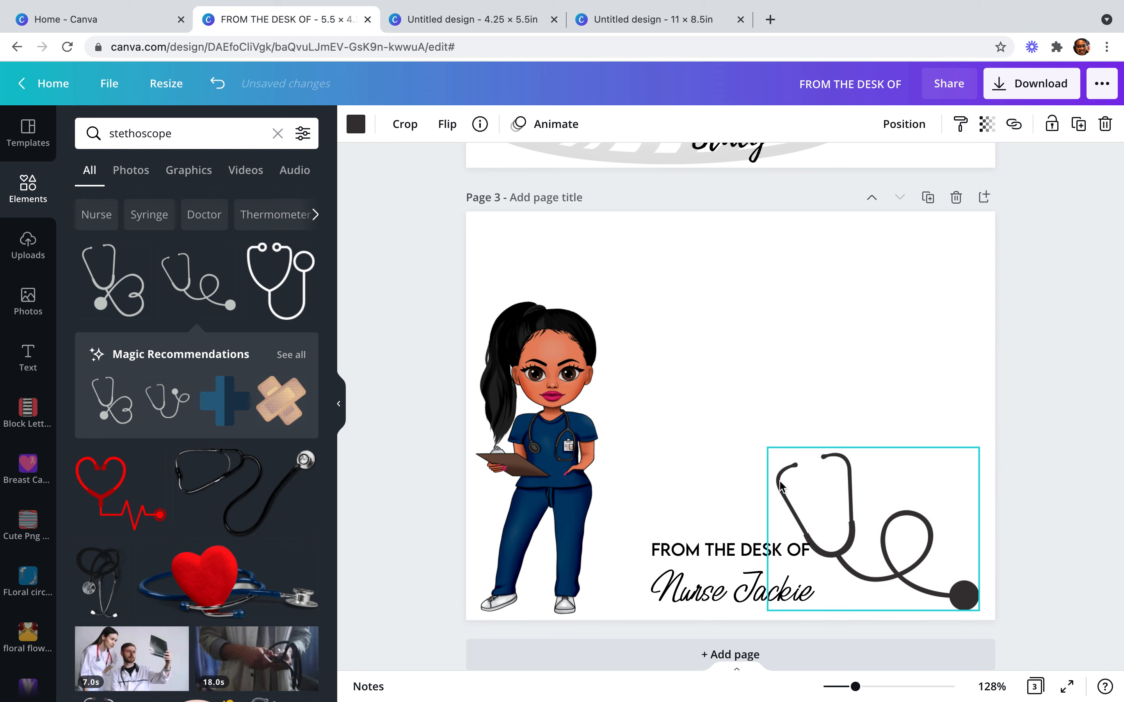
{"action": "left_click_drag", "start_coordinate": [807, 472], "coordinate": [856, 498]}
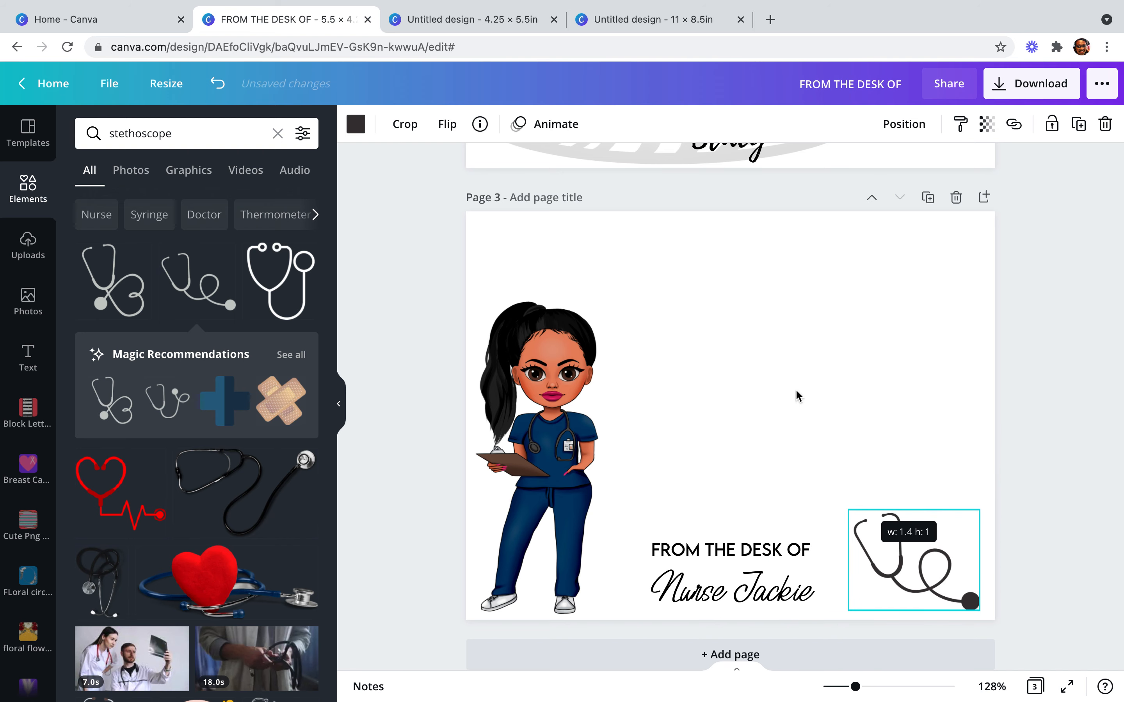
{"action": "left_click", "coordinate": [476, 234]}
{"action": "left_click", "coordinate": [904, 586]}
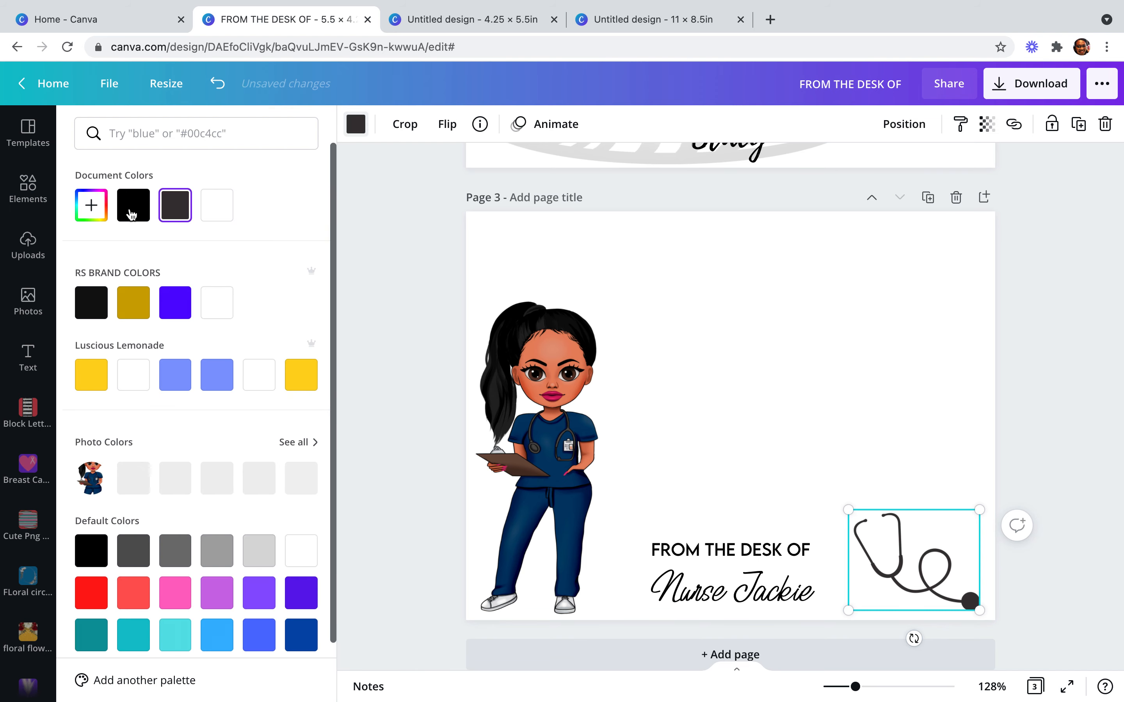
{"action": "left_click", "coordinate": [88, 310]}
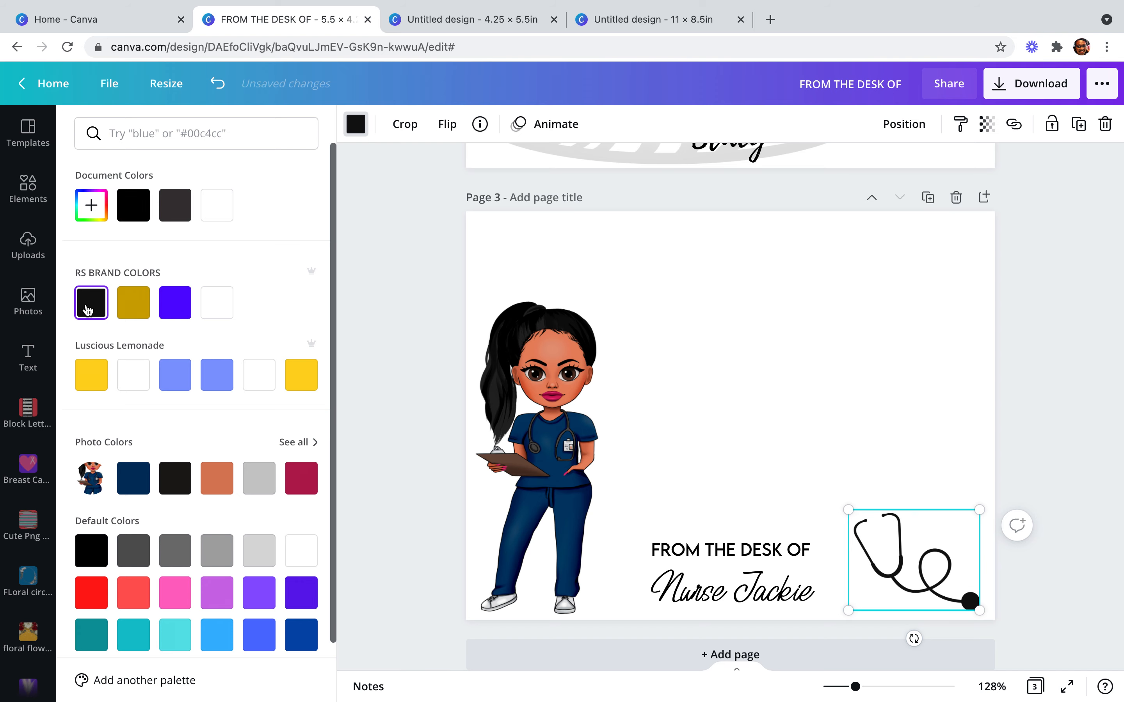
{"action": "left_click", "coordinate": [377, 352]}
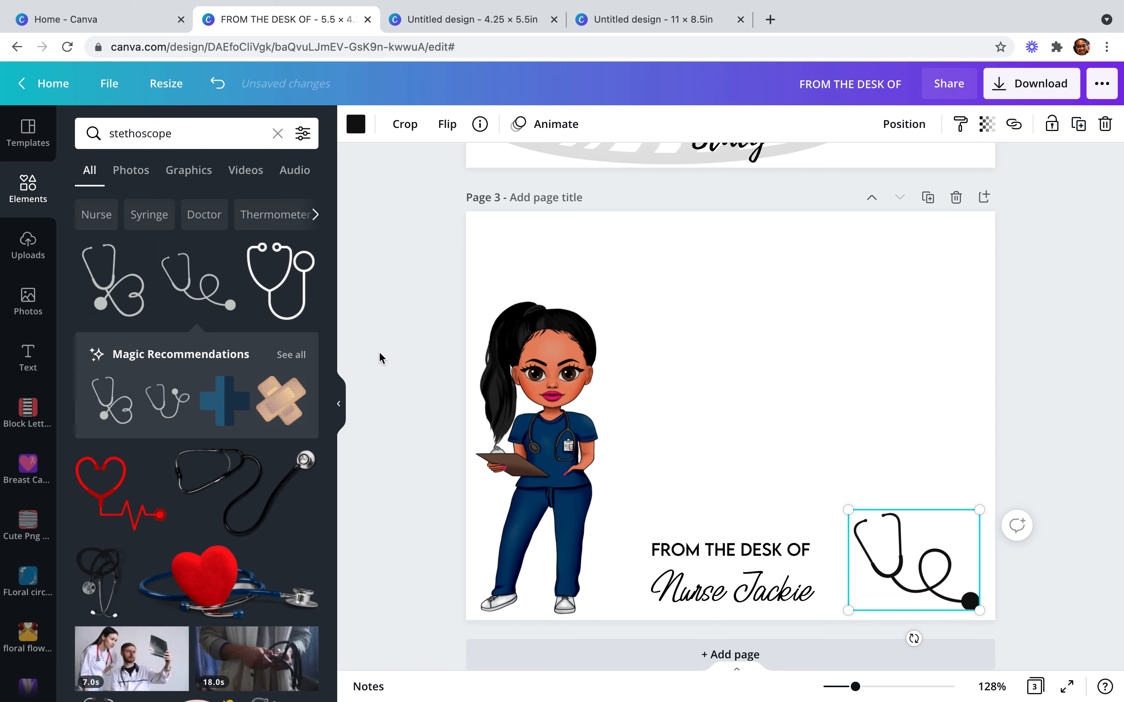
Add a solid black syringe graphic from the related Syringe results, shrunk and placed between the nurse's name and the stethoscope
{"action": "left_click", "coordinate": [155, 218]}
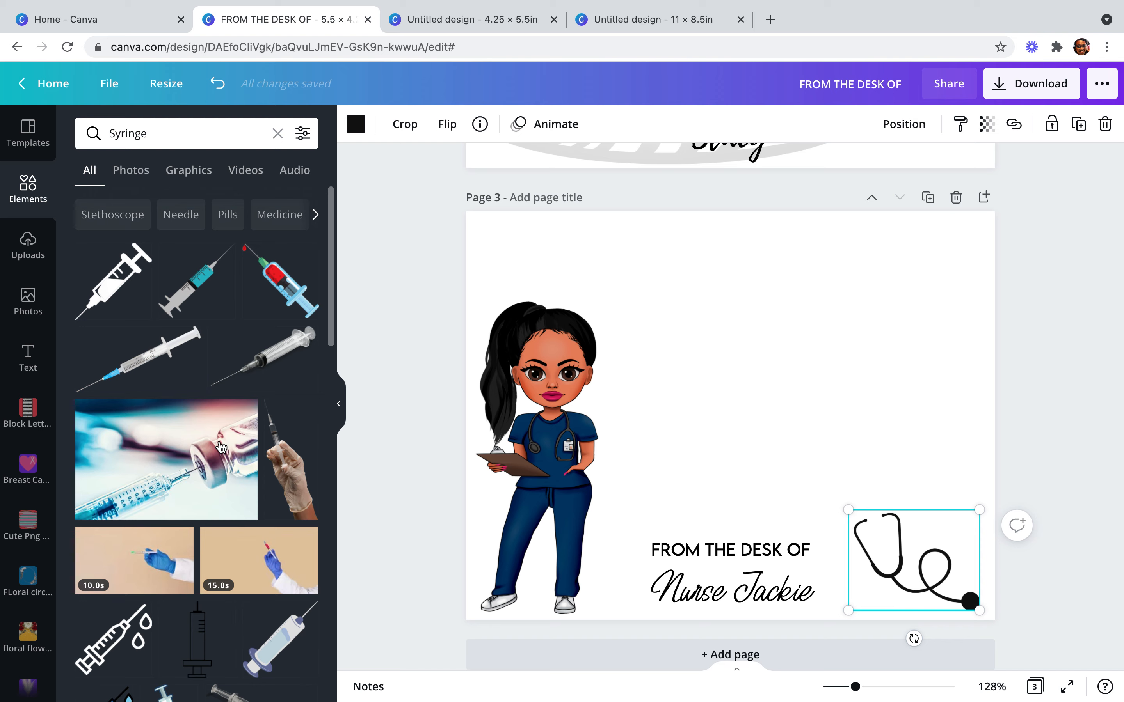
{"action": "scroll", "coordinate": [221, 447], "scroll_direction": "down", "scroll_amount": 3}
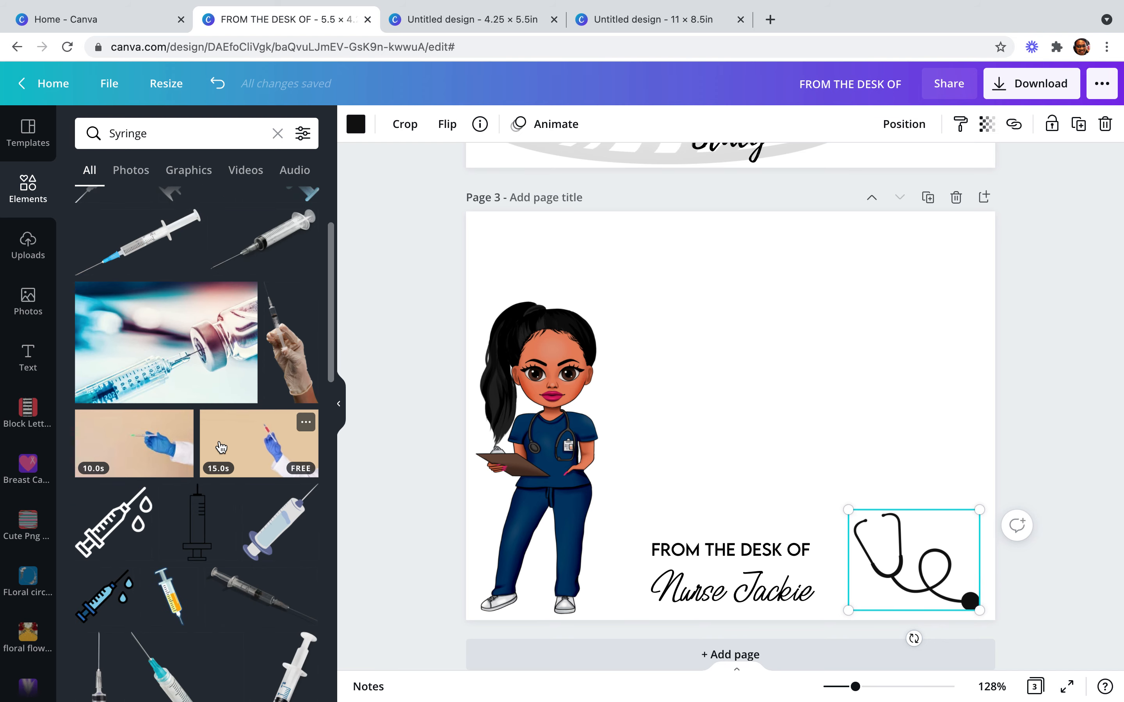
{"action": "scroll", "coordinate": [221, 447], "scroll_direction": "up", "scroll_amount": 3}
{"action": "left_click", "coordinate": [102, 295]}
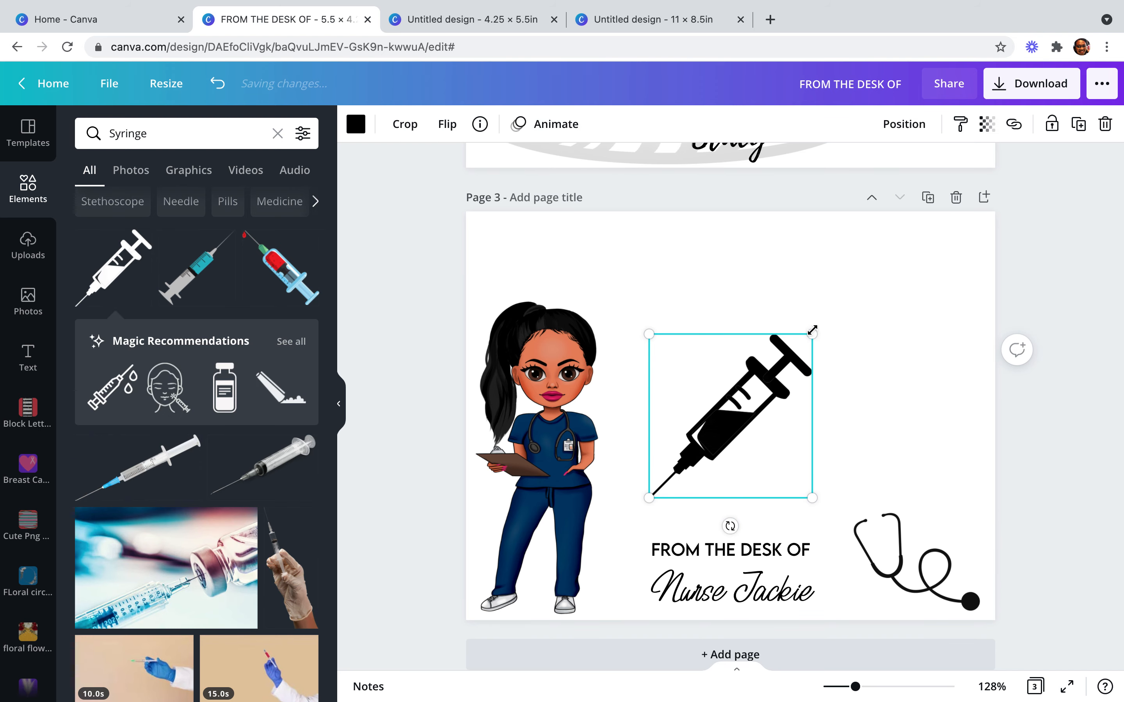
{"action": "left_click_drag", "start_coordinate": [740, 385], "coordinate": [856, 579]}
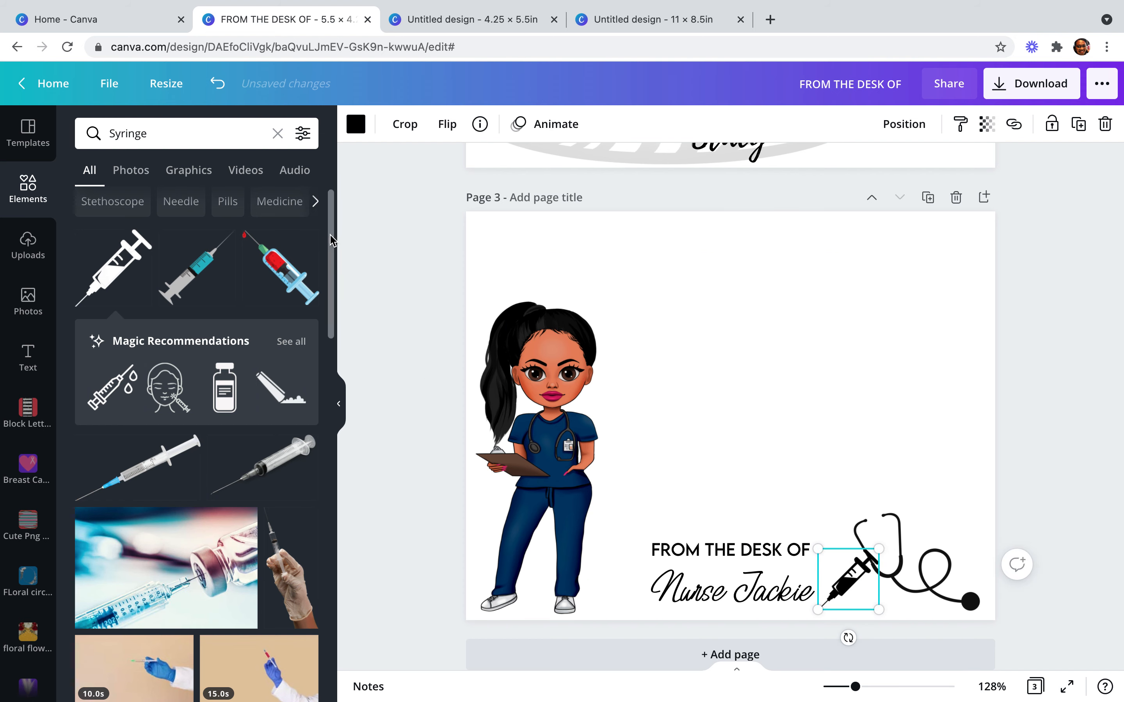
Bring up the related Pills graphics, and shrink the stethoscope so it sits directly beside the syringe
{"action": "left_click", "coordinate": [222, 204]}
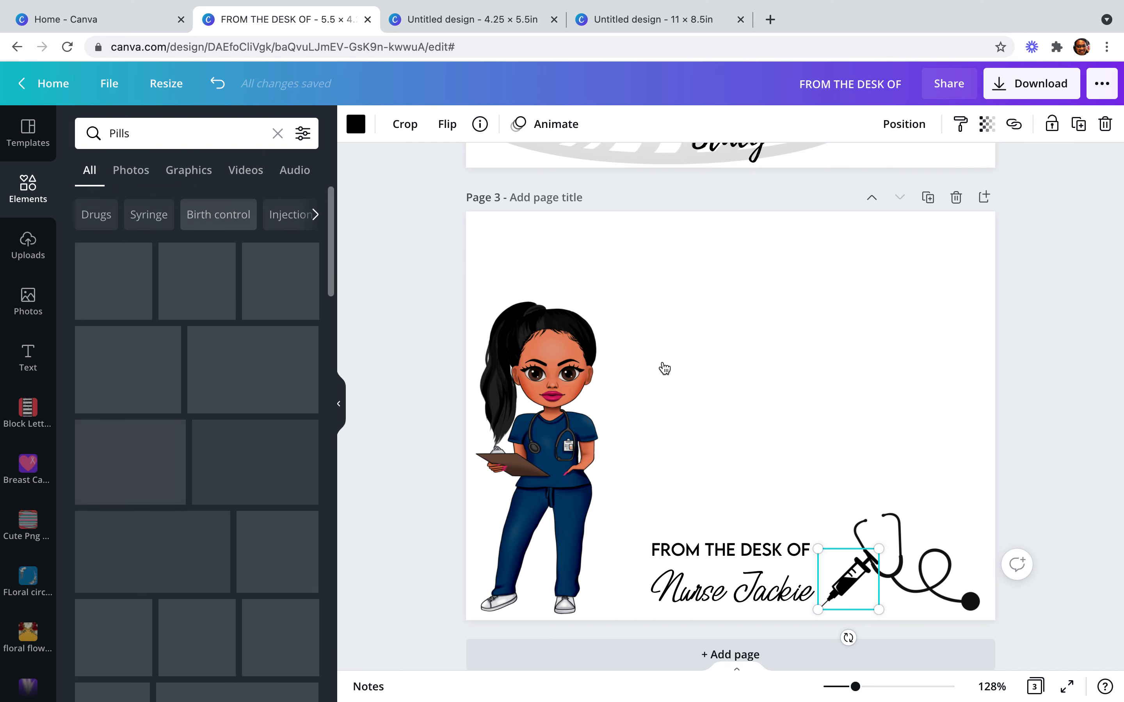
{"action": "left_click", "coordinate": [934, 576]}
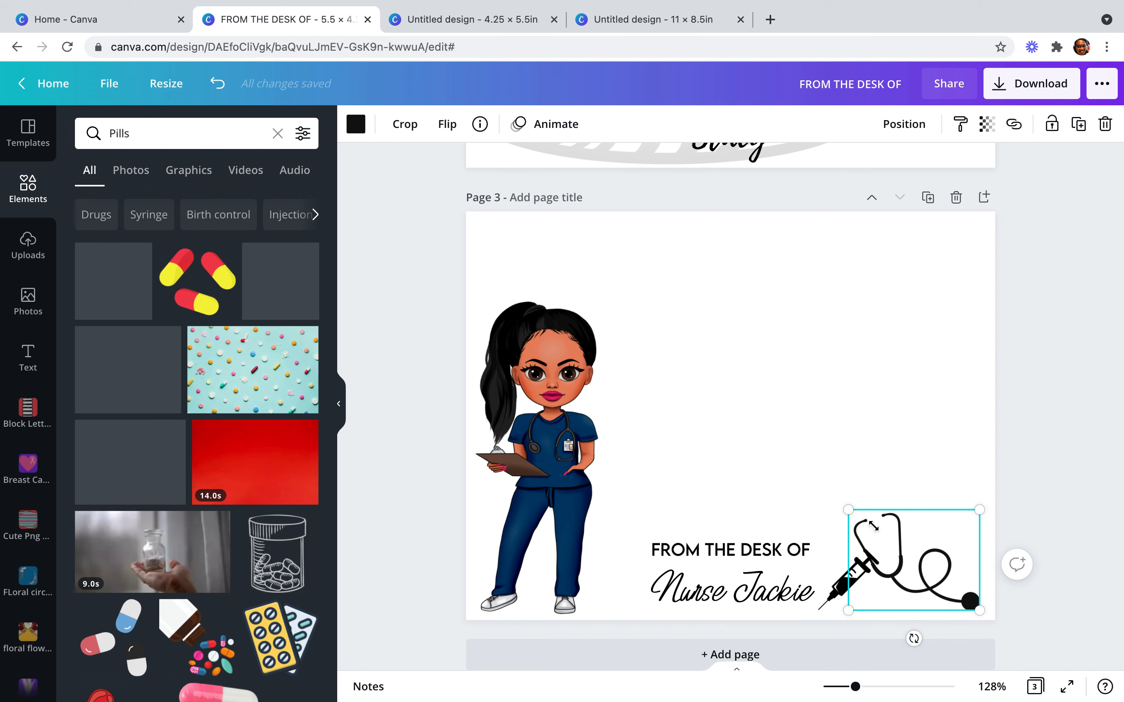
{"action": "left_click_drag", "start_coordinate": [889, 537], "coordinate": [891, 539]}
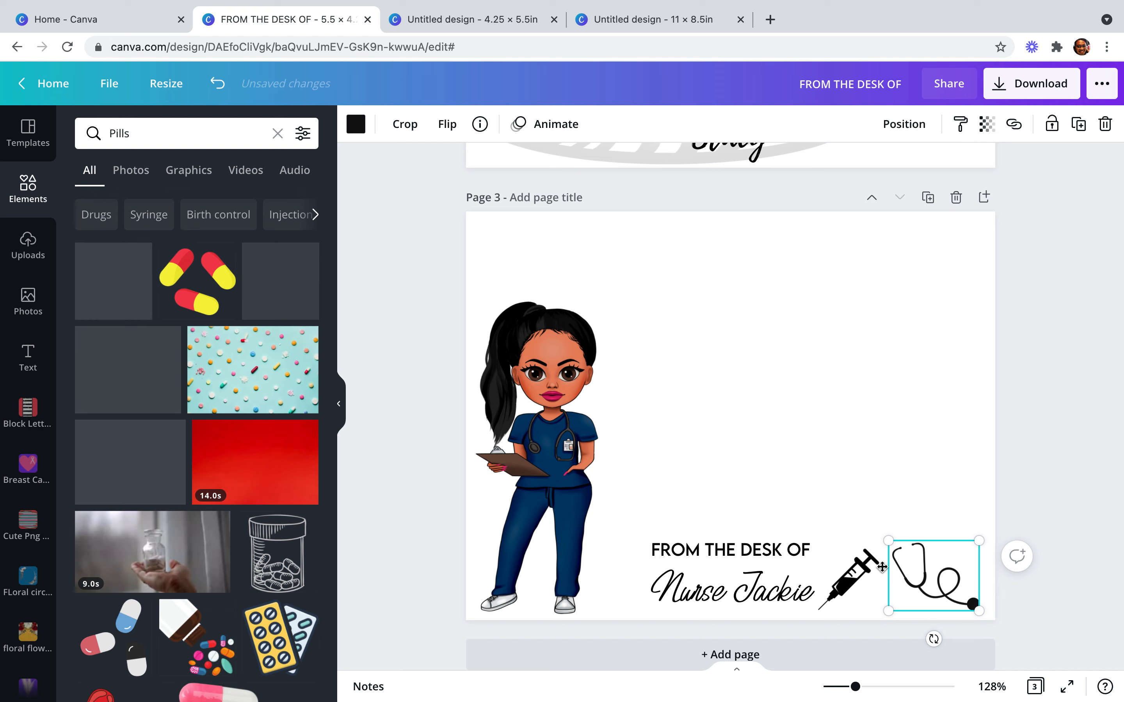
{"action": "left_click_drag", "start_coordinate": [882, 566], "coordinate": [908, 583]}
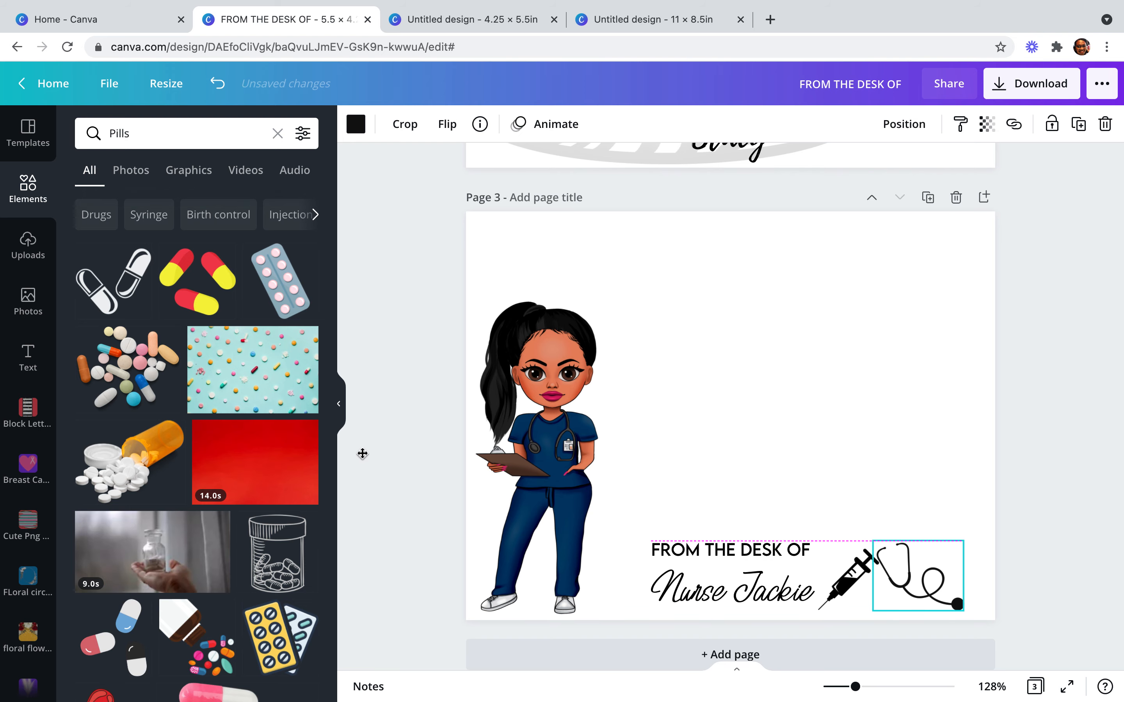
Add the black-and-white two-capsule graphic, shrink it and place it just above the stethoscope's tubing on page 3
{"action": "scroll", "coordinate": [244, 454], "scroll_direction": "down", "scroll_amount": 2}
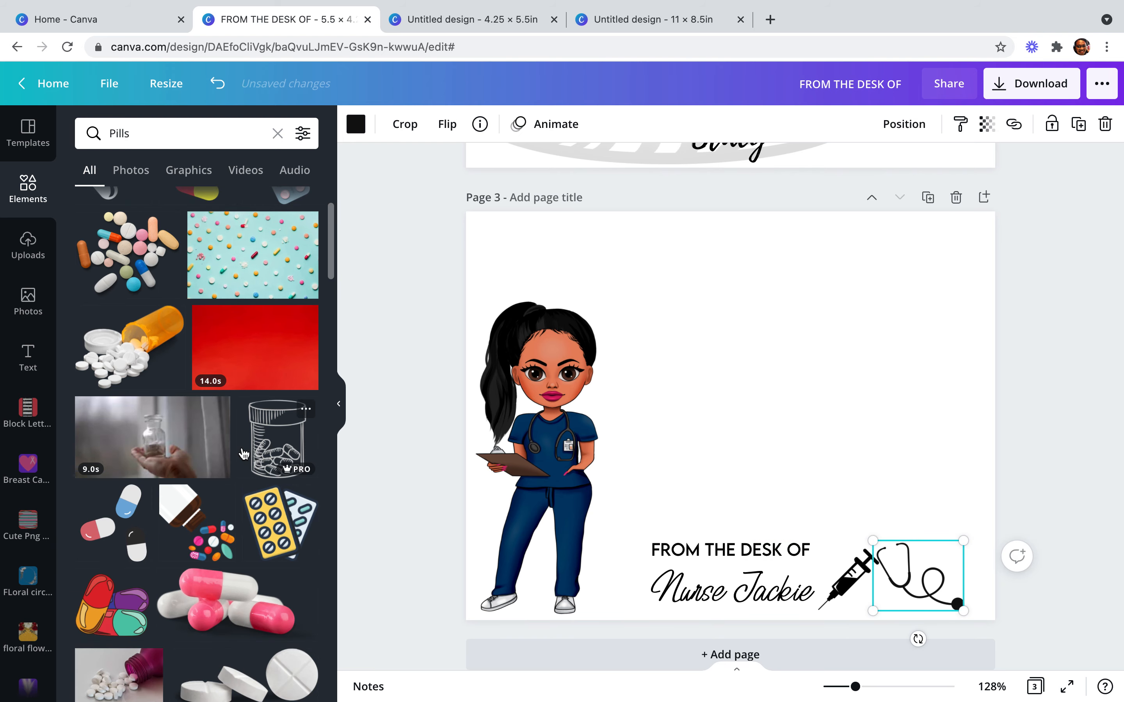
{"action": "scroll", "coordinate": [244, 455], "scroll_direction": "up", "scroll_amount": 2}
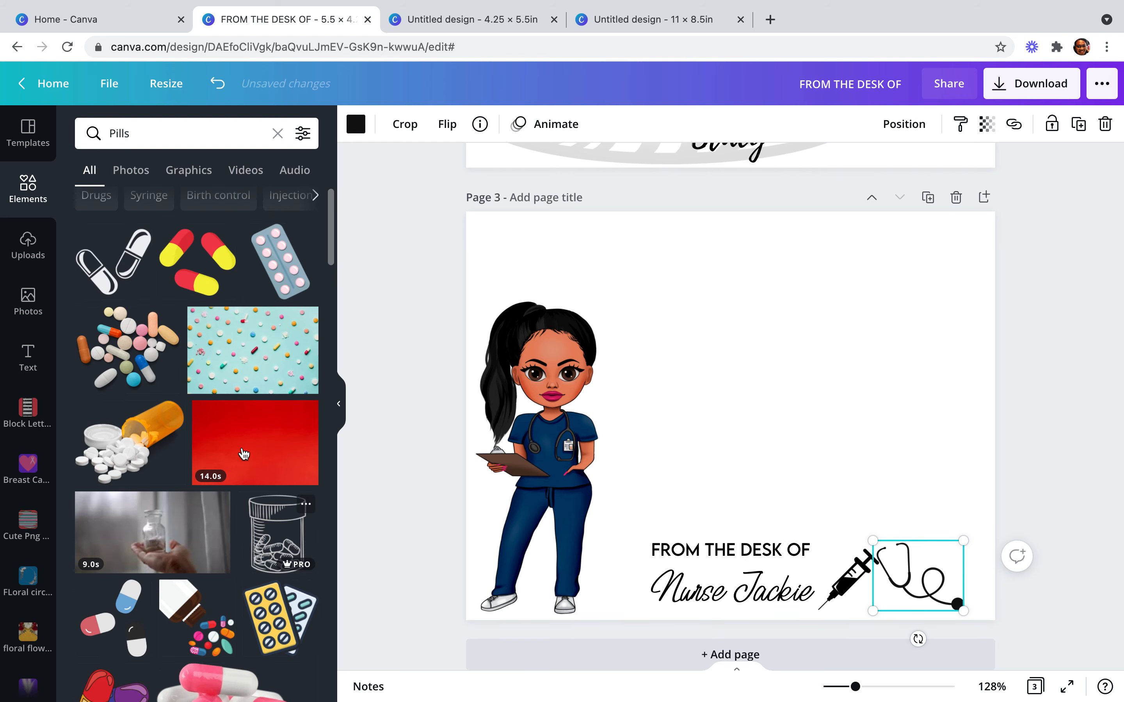
{"action": "left_click", "coordinate": [122, 270]}
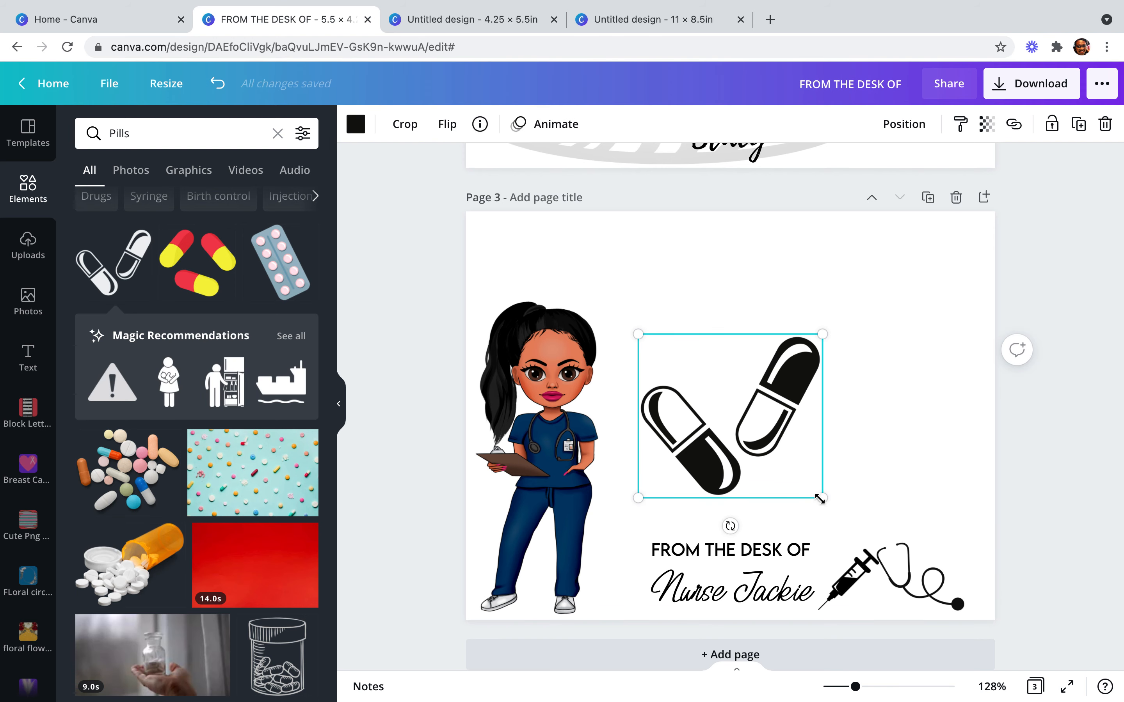
{"action": "left_click_drag", "start_coordinate": [780, 461], "coordinate": [955, 541]}
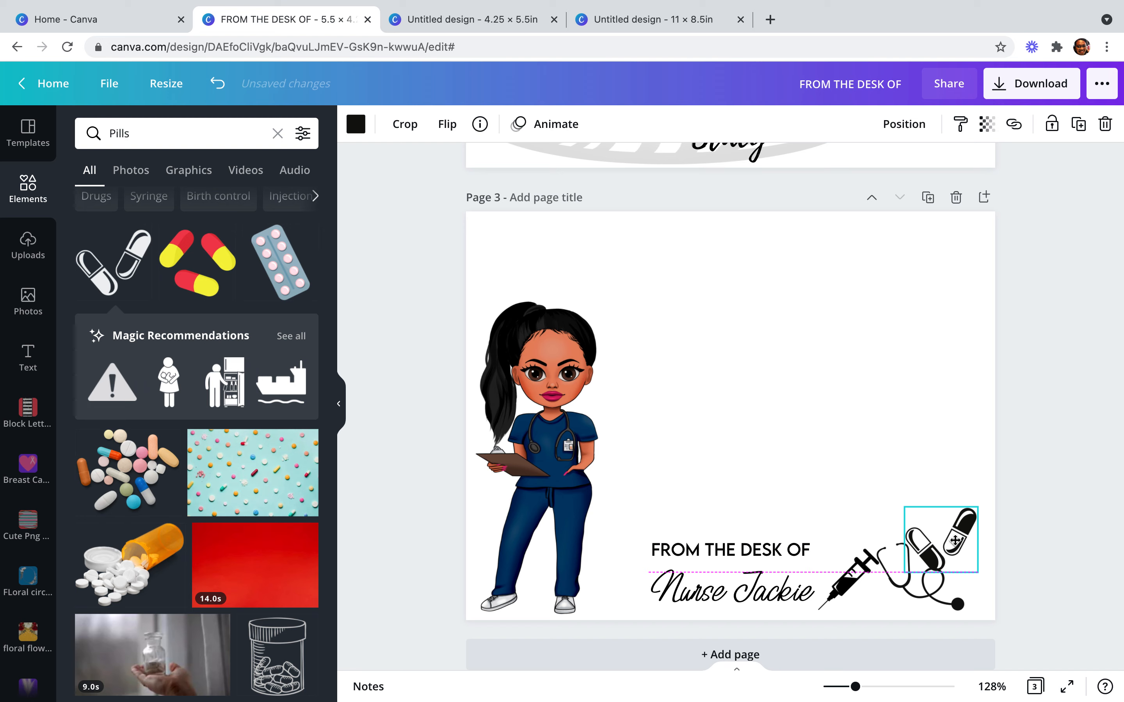
{"action": "left_click", "coordinate": [1022, 502]}
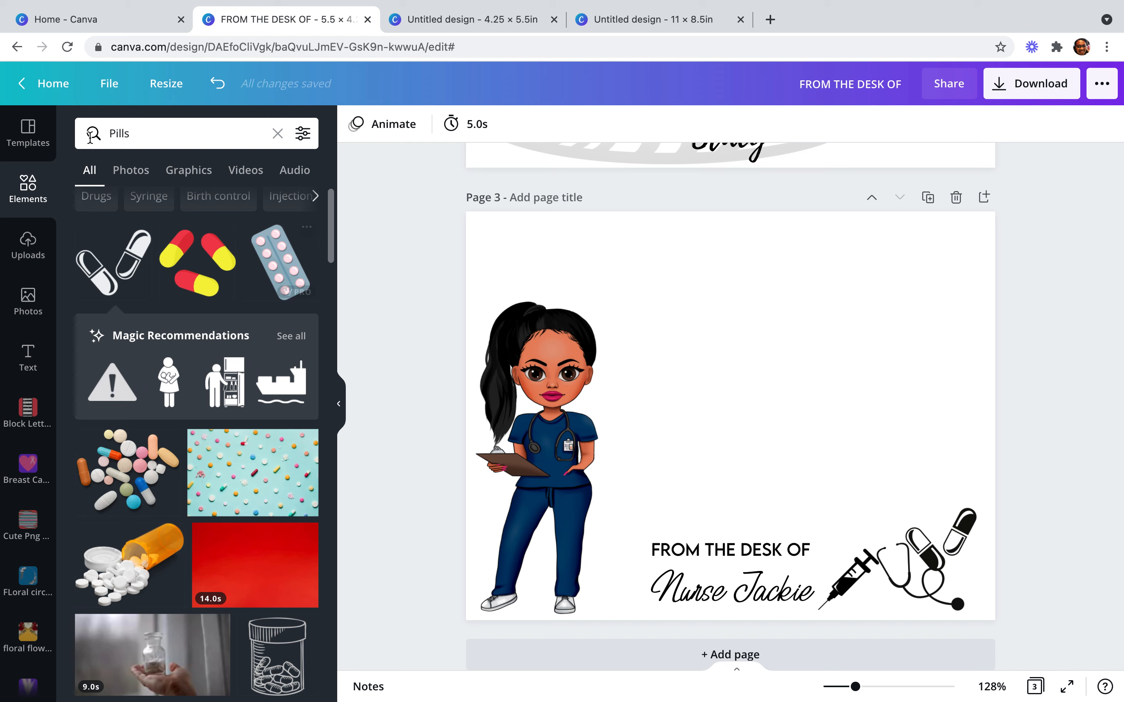
Clear the element search, add a square shape to page 3 and flatten it into a thin horizontal bar
{"action": "left_click", "coordinate": [278, 135]}
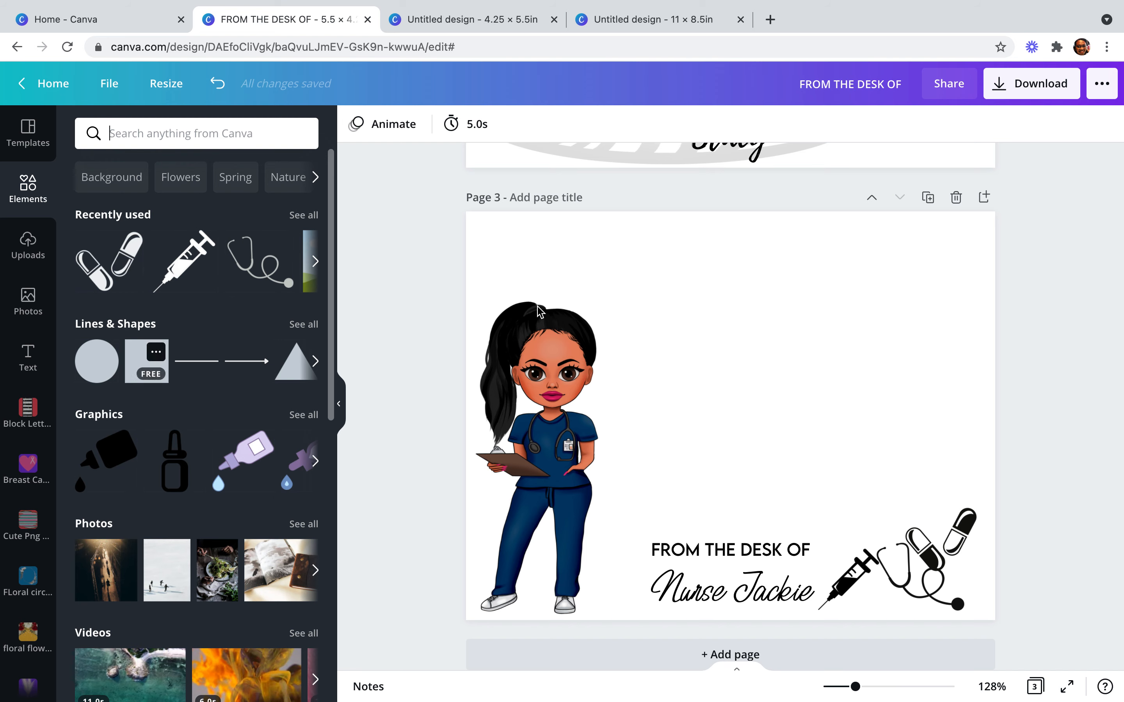
{"action": "left_click", "coordinate": [156, 352]}
{"action": "left_click", "coordinate": [132, 366]}
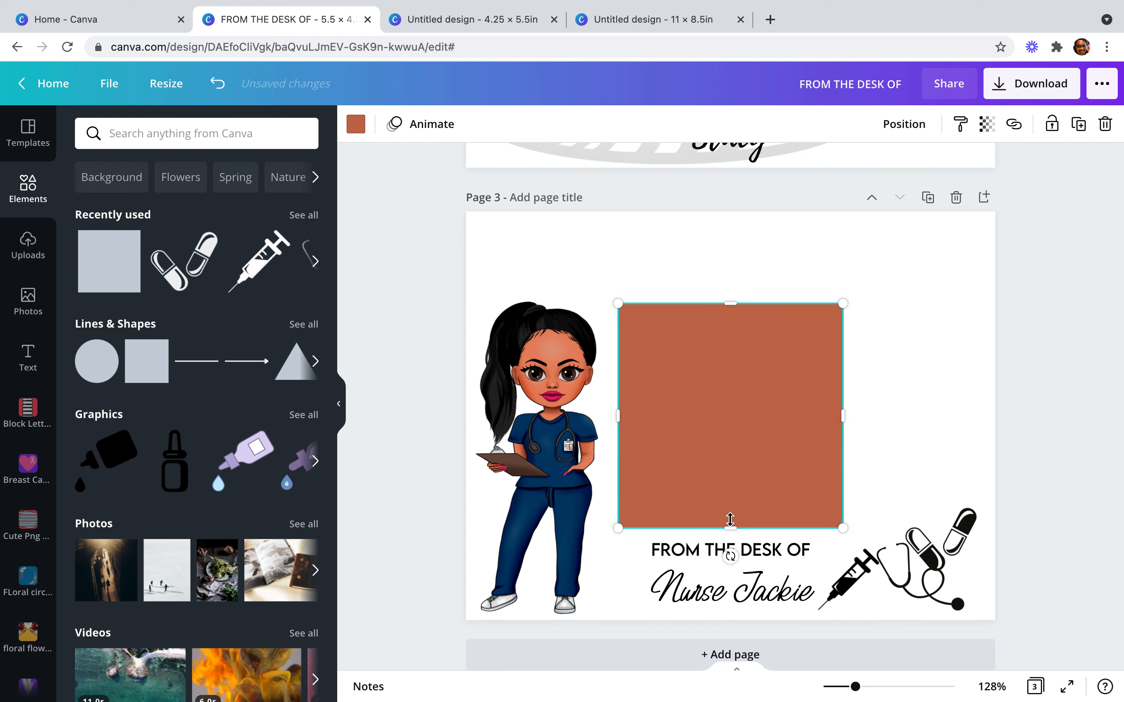
{"action": "left_click_drag", "start_coordinate": [714, 388], "coordinate": [703, 309]}
{"action": "left_click_drag", "start_coordinate": [623, 314], "coordinate": [608, 315]}
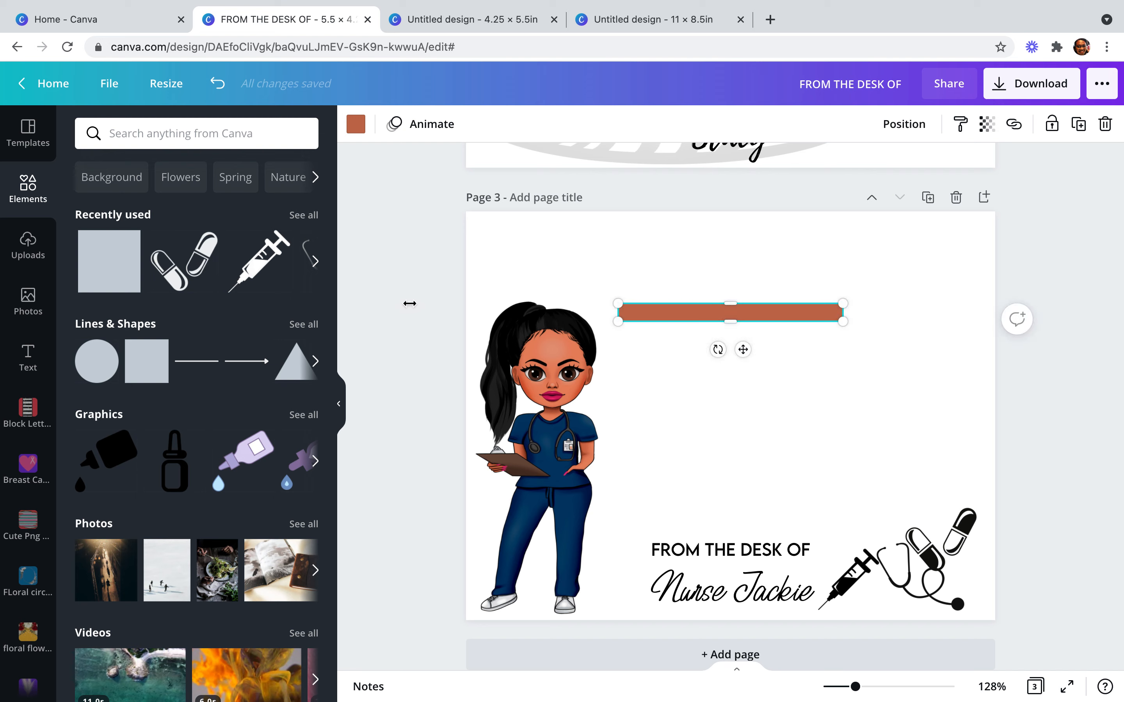
Stretch the bar past both sides of page 3 and align it with the page's top edge
{"action": "left_click_drag", "start_coordinate": [409, 303], "coordinate": [409, 303]}
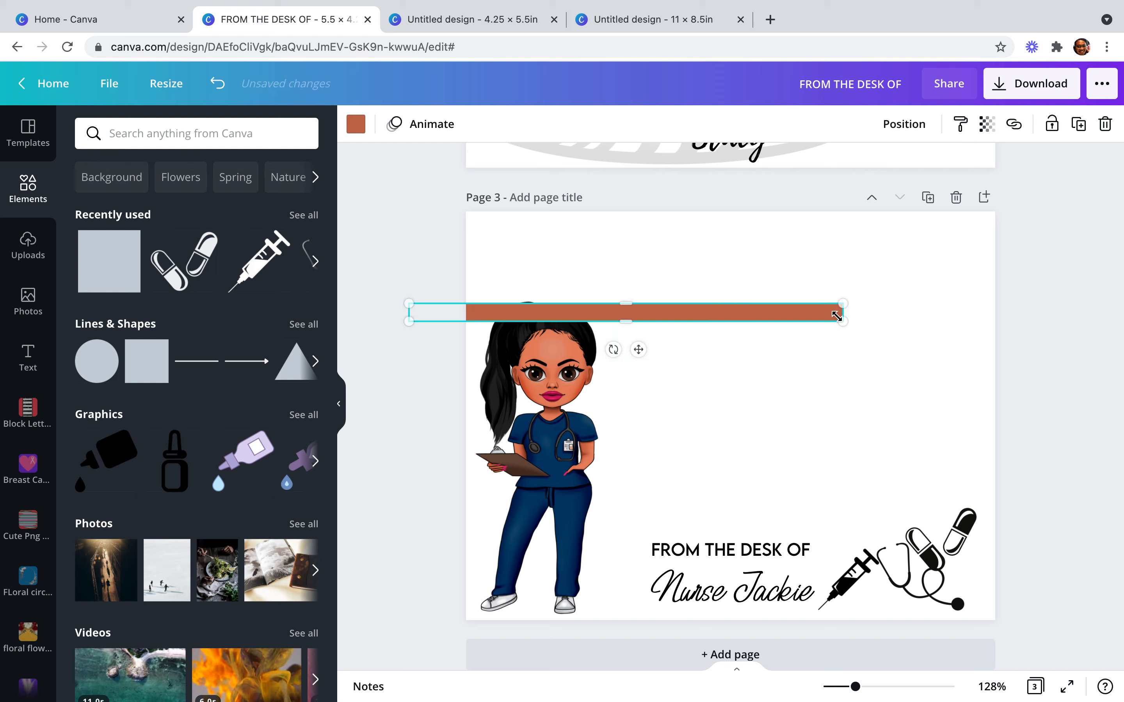
{"action": "left_click_drag", "start_coordinate": [1032, 296], "coordinate": [1097, 281]}
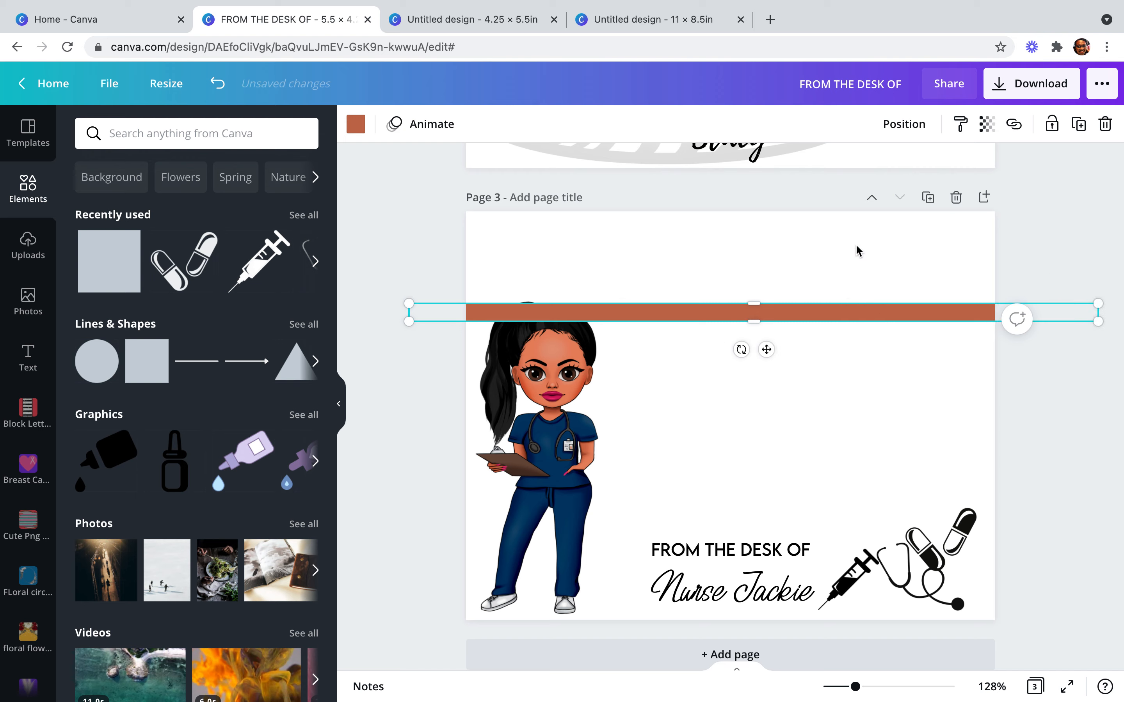
{"action": "left_click_drag", "start_coordinate": [855, 312], "coordinate": [855, 224]}
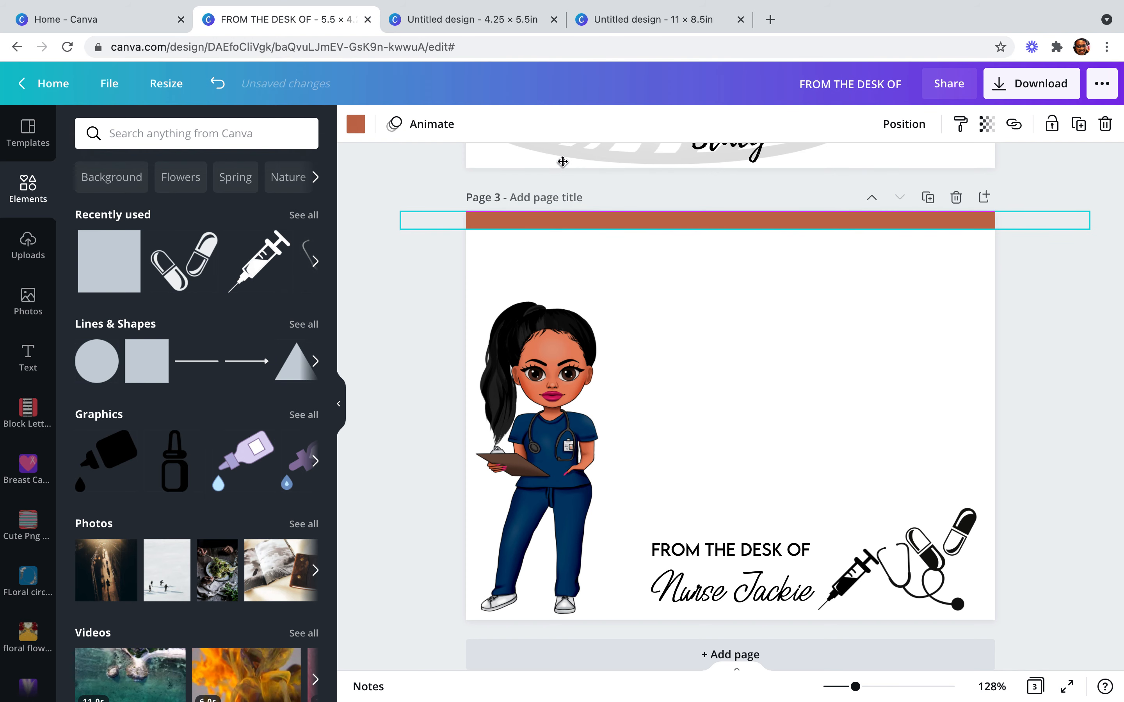
Recolour the bar navy from the nurse's photo colors and place a duplicate of it along page 3's bottom edge
{"action": "left_click", "coordinate": [357, 127]}
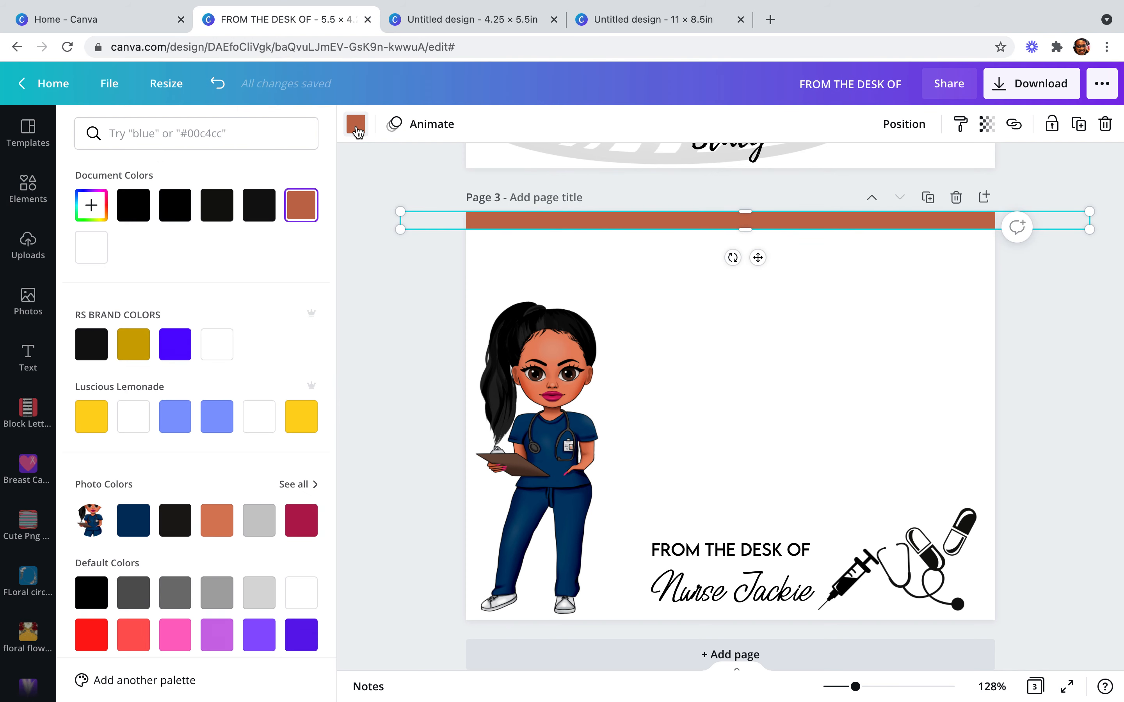
{"action": "left_click", "coordinate": [139, 524]}
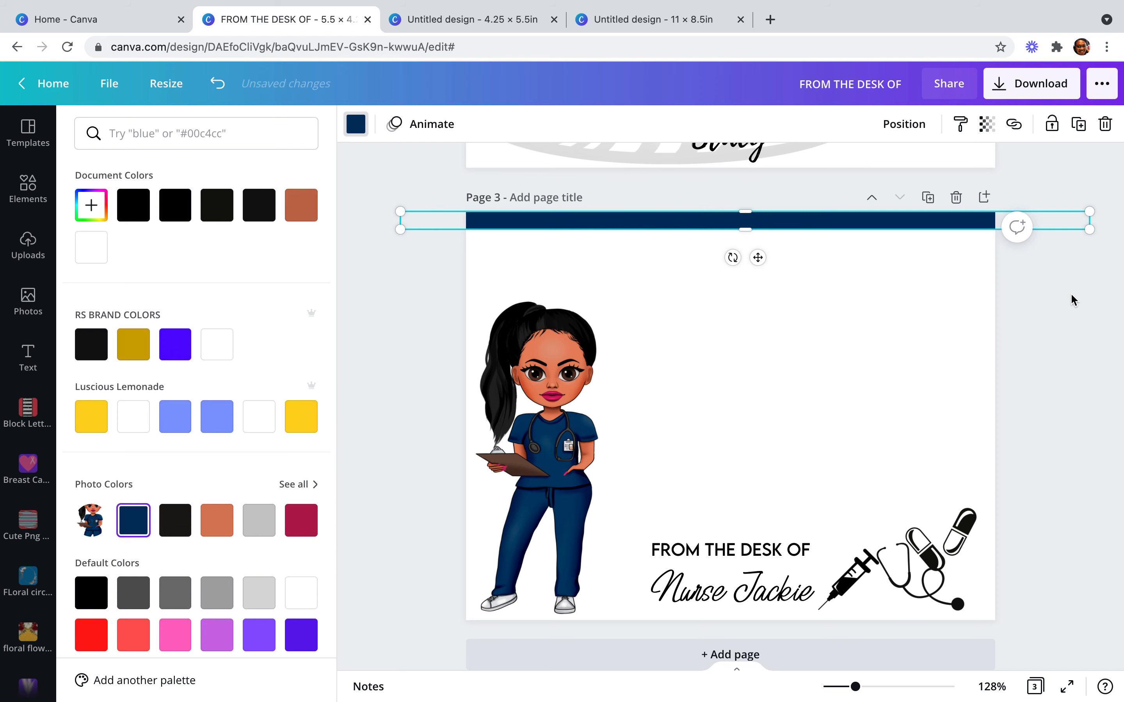
{"action": "left_click", "coordinate": [969, 222]}
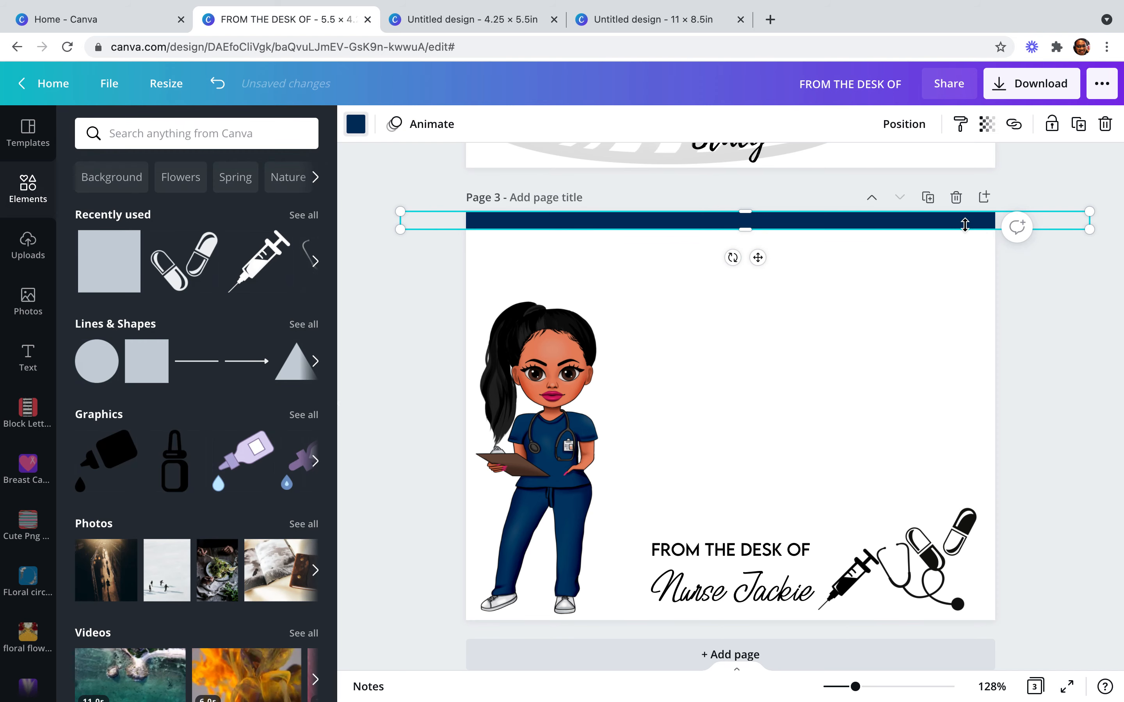
{"action": "left_click", "coordinate": [1078, 125]}
{"action": "left_click_drag", "start_coordinate": [838, 525], "coordinate": [842, 618]}
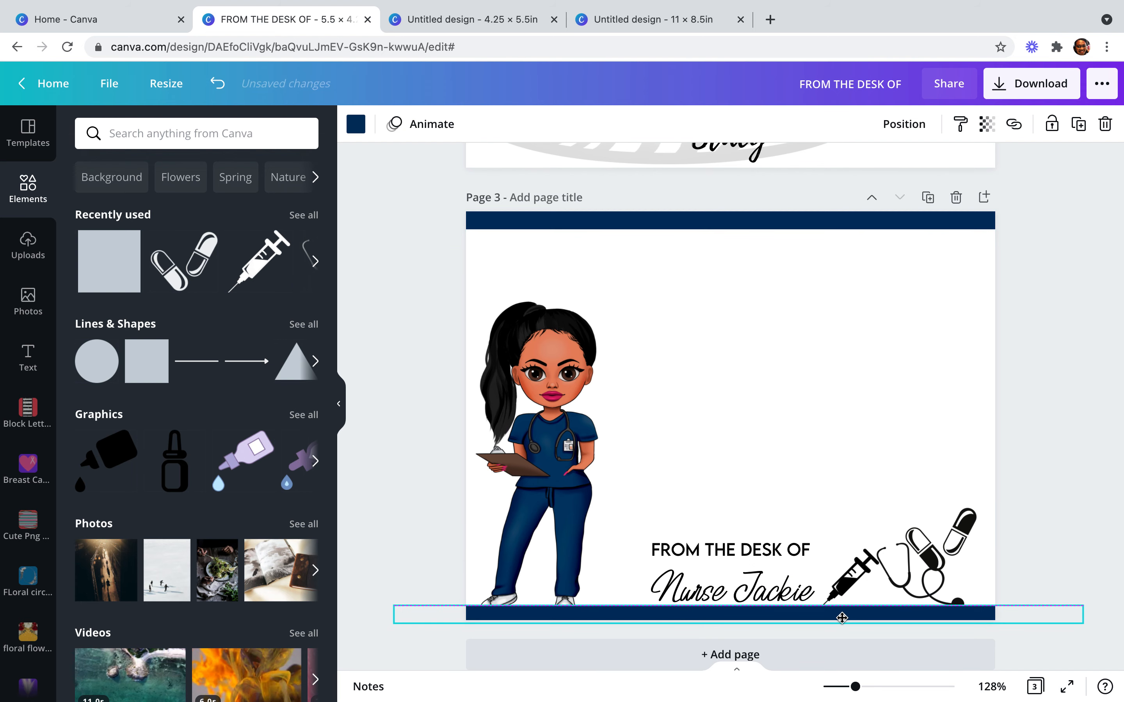
Send the navy bar at page 3's lower edge backward, behind the nurse's shoes and the stethoscope
{"action": "left_click", "coordinate": [904, 125]}
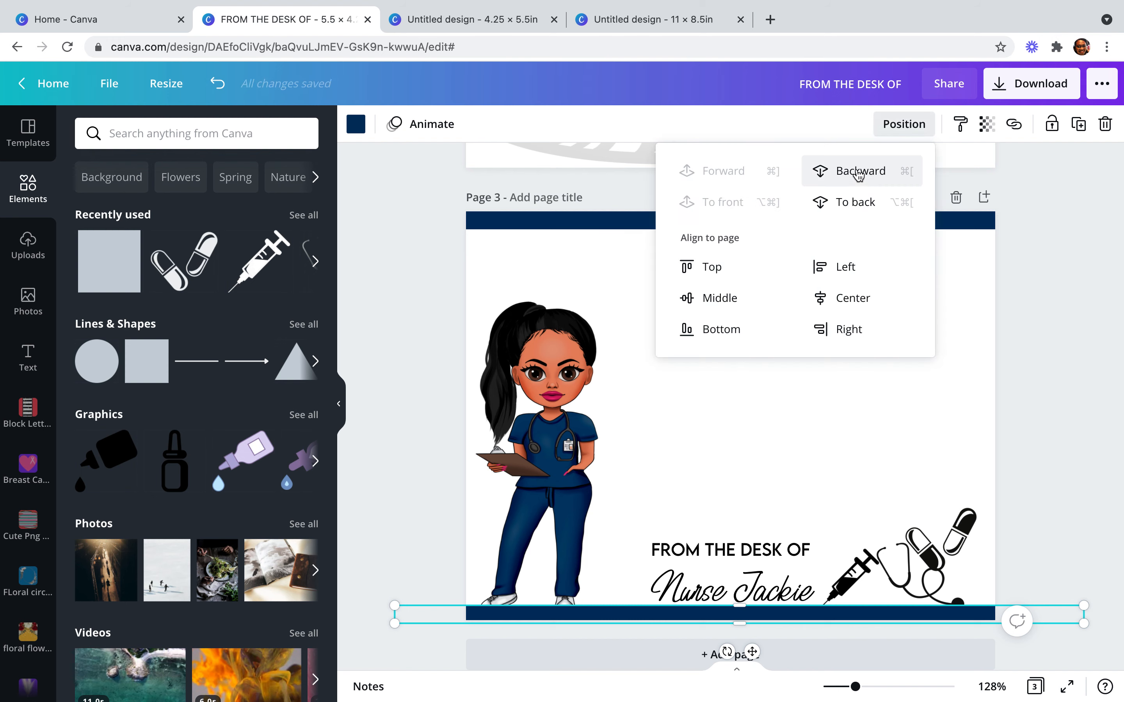
{"action": "left_click", "coordinate": [859, 176]}
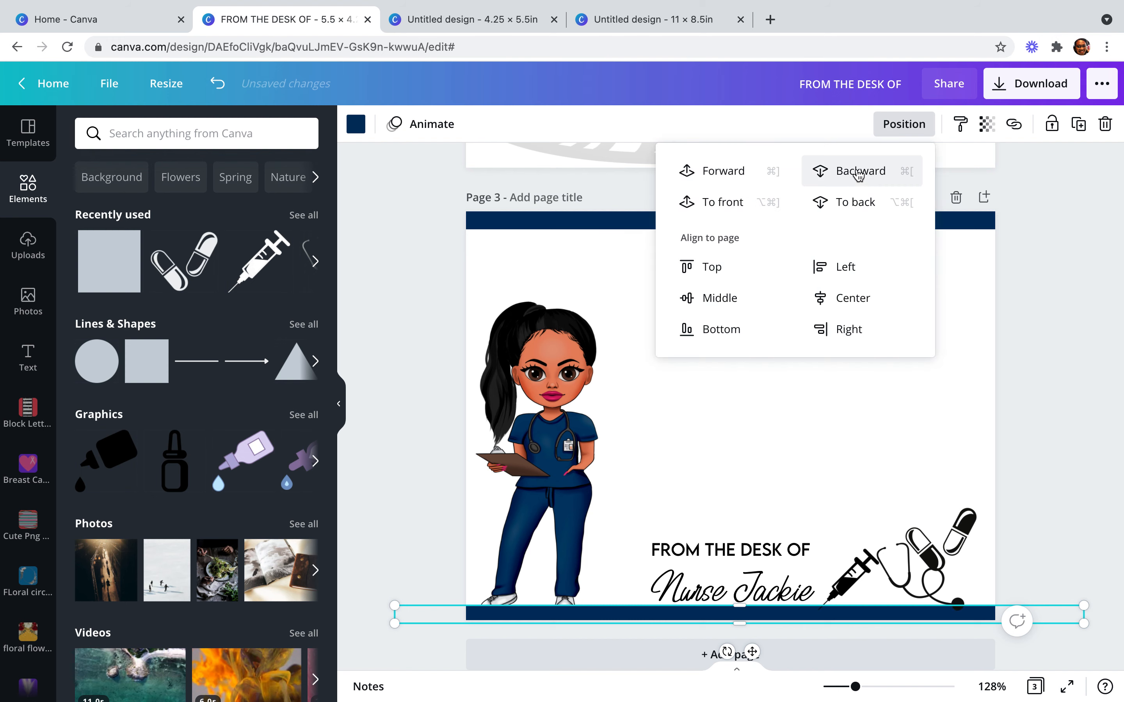
{"action": "left_click", "coordinate": [858, 175]}
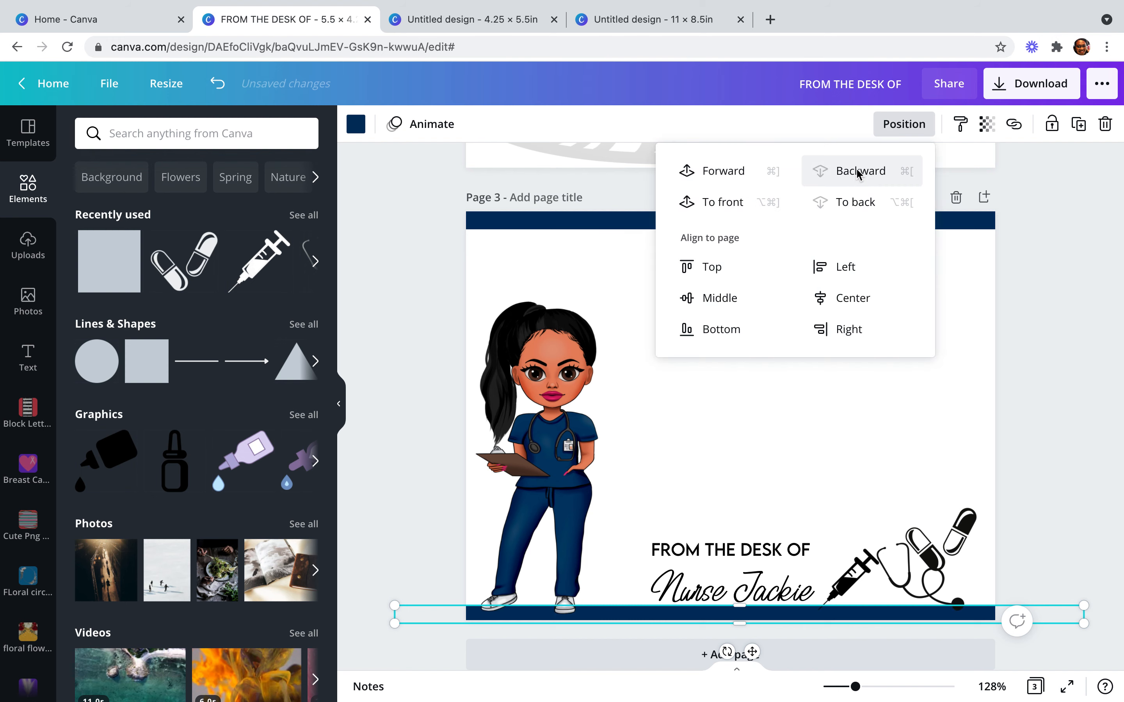
{"action": "left_click", "coordinate": [1044, 318]}
{"action": "left_click", "coordinate": [884, 124]}
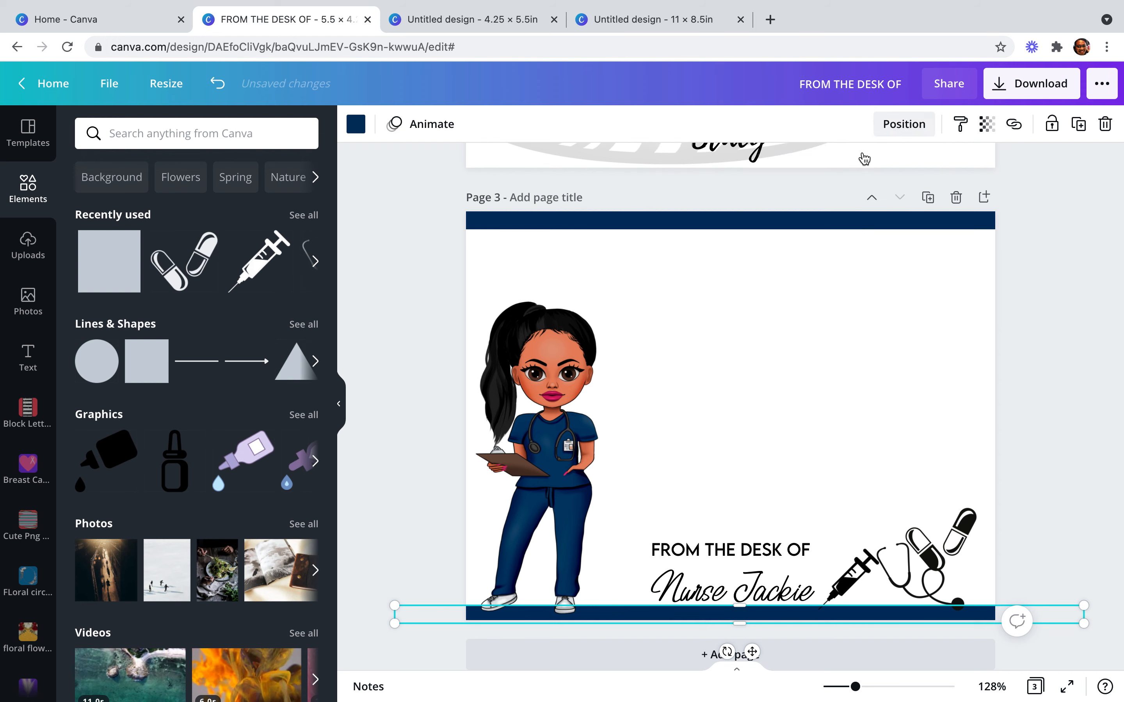
{"action": "left_click", "coordinate": [970, 317]}
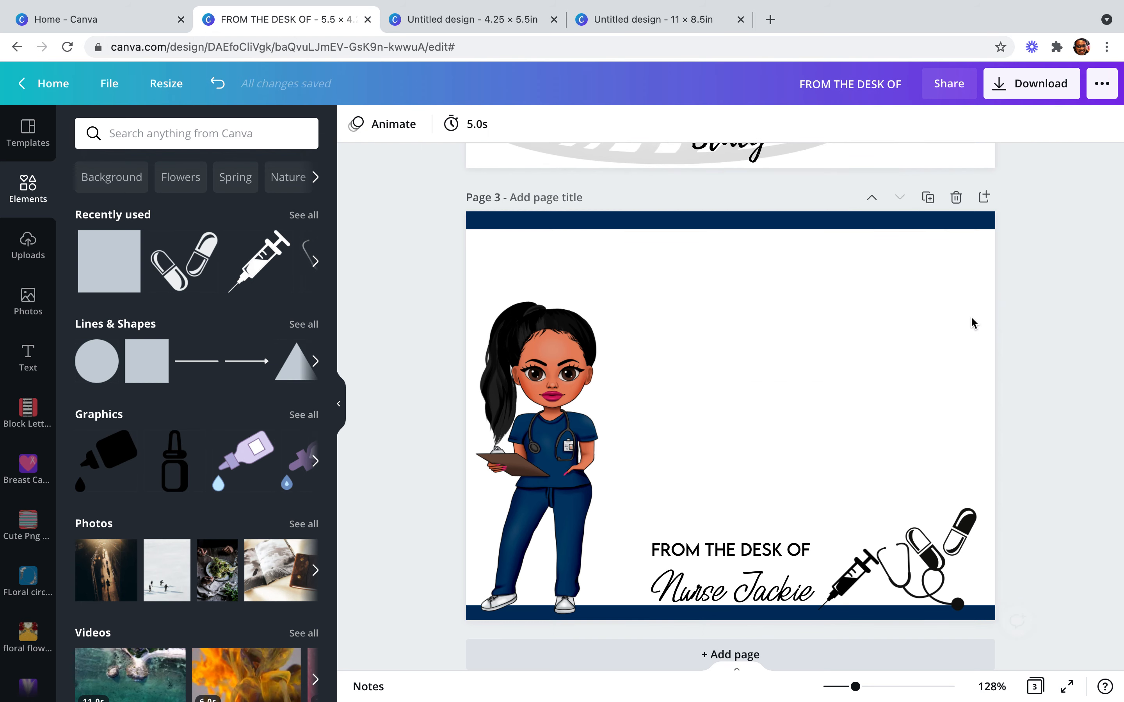
Apply the Drop shadow effect to the nurse image on page 3
{"action": "left_click", "coordinate": [578, 471]}
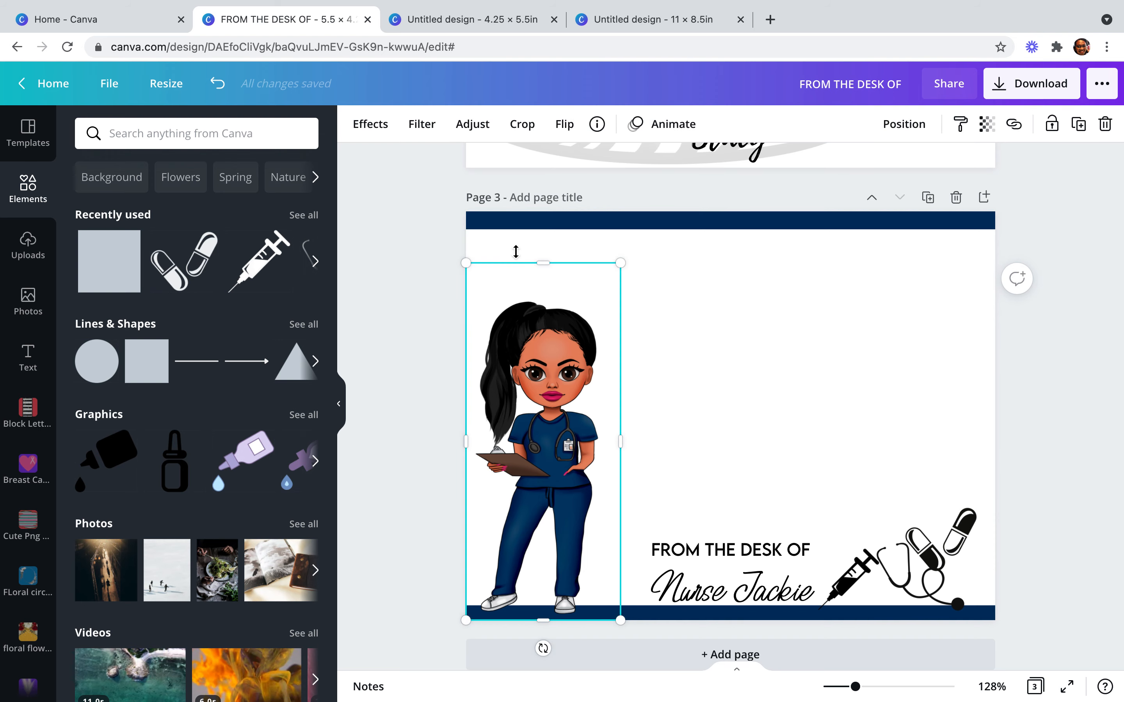
{"action": "left_click", "coordinate": [371, 124]}
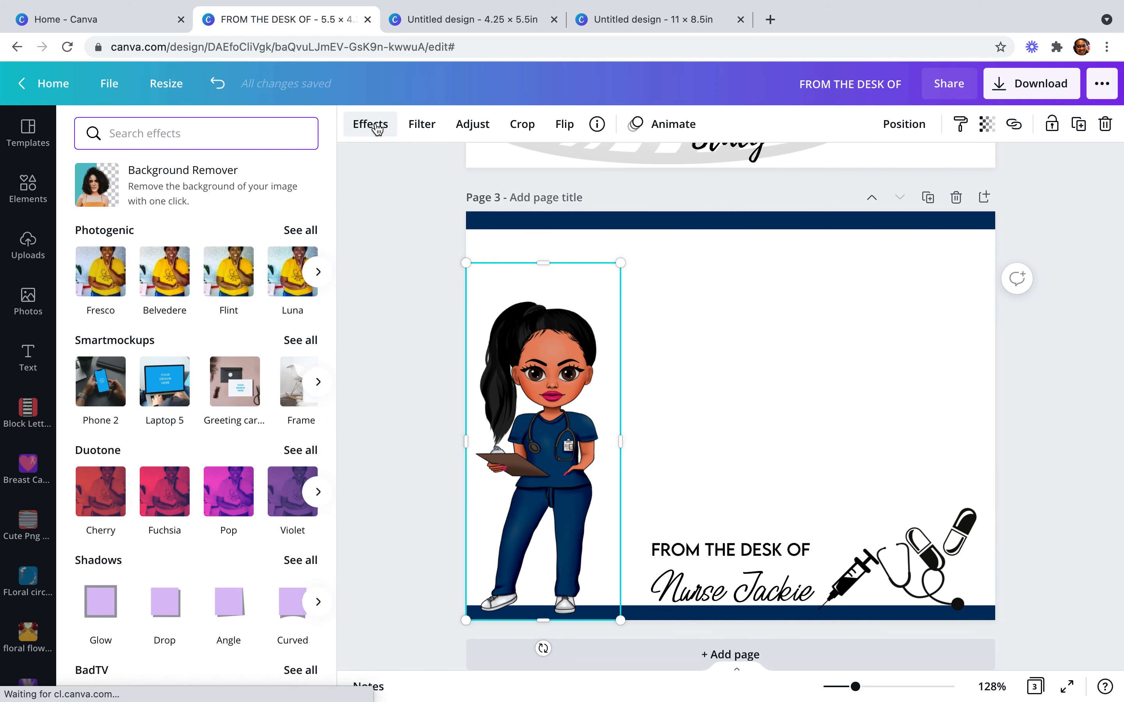
{"action": "scroll", "coordinate": [192, 491], "scroll_direction": "down", "scroll_amount": 1}
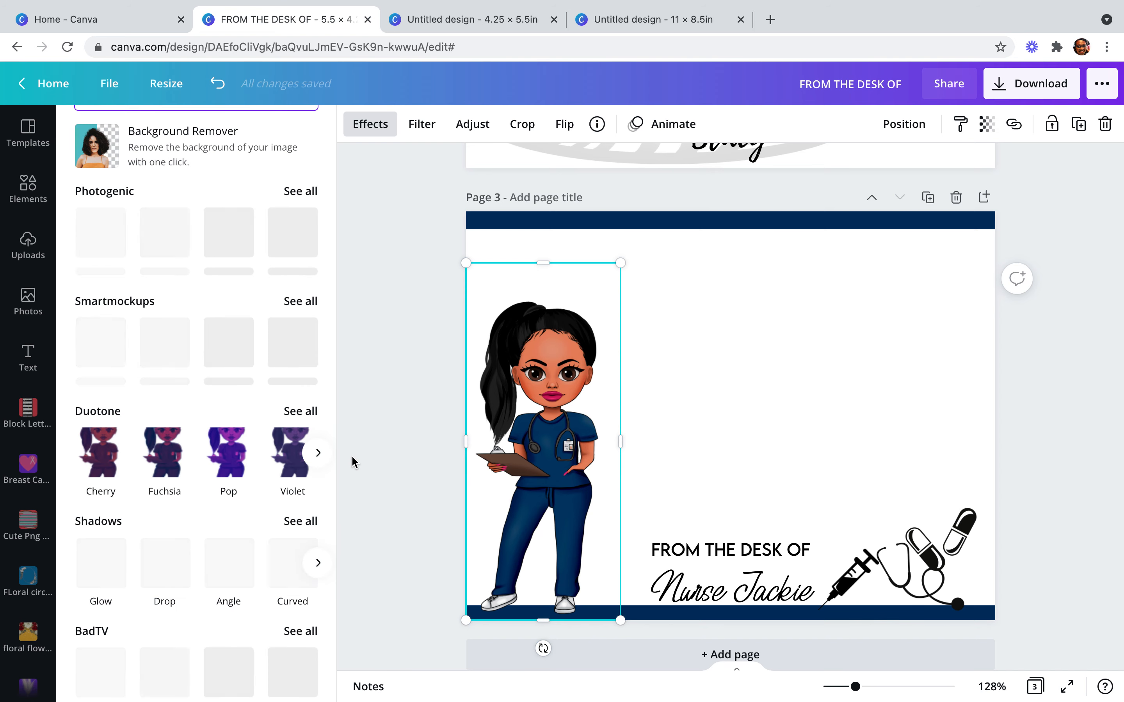
{"action": "left_click", "coordinate": [166, 572]}
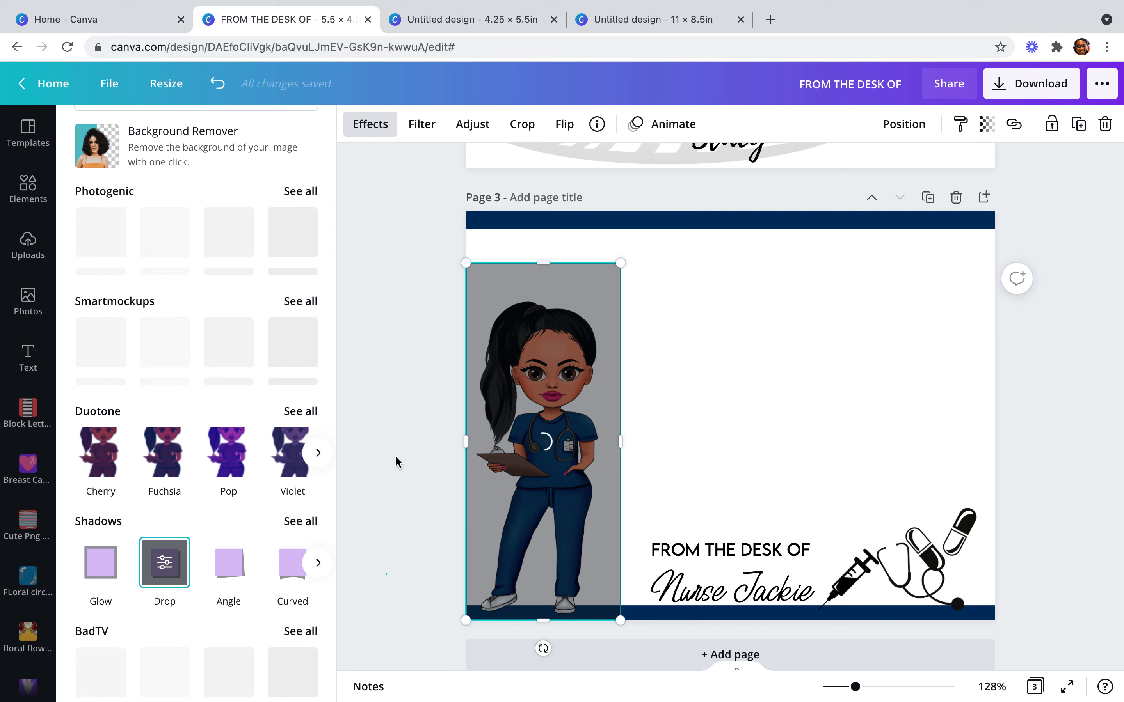
{"action": "left_click", "coordinate": [740, 325]}
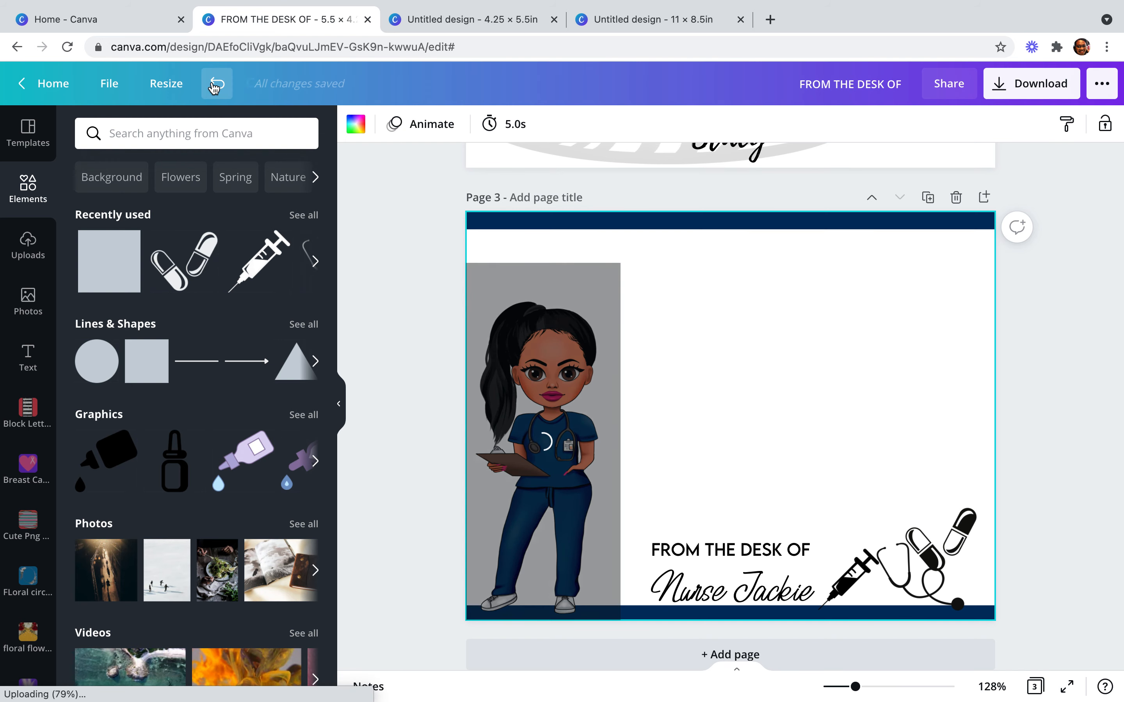
{"action": "left_click", "coordinate": [396, 308]}
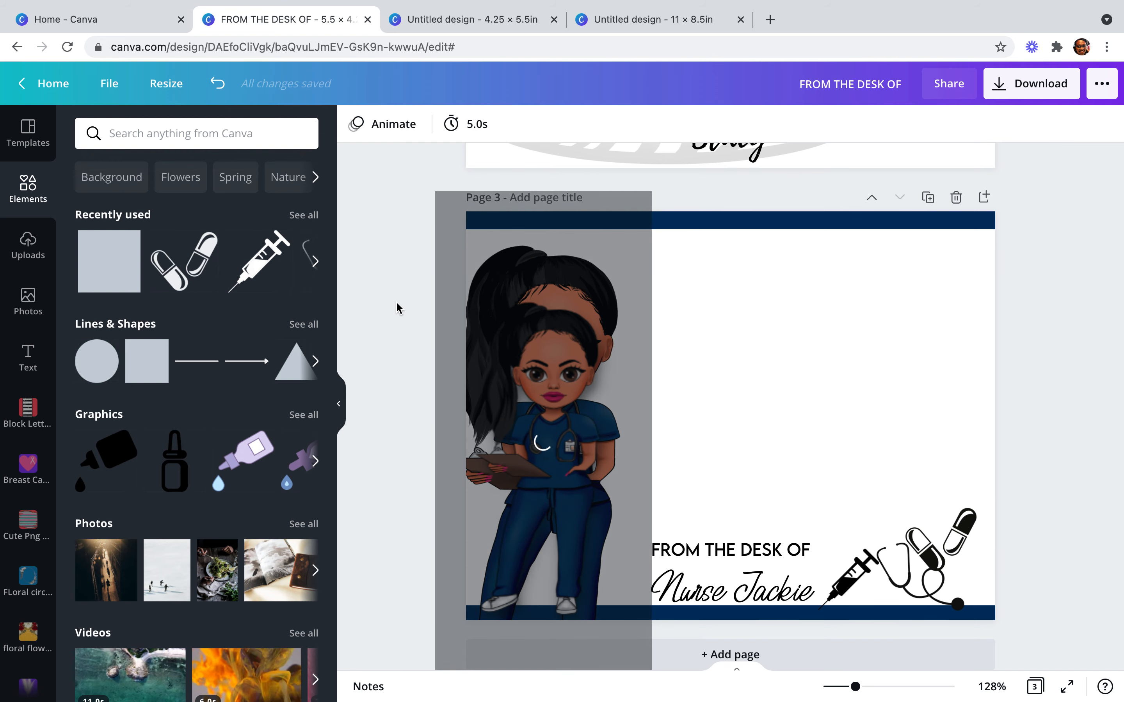
Review the three notepad pages in order, from the photo page through the office graphics page to the nurse page
{"action": "scroll", "coordinate": [1022, 325], "scroll_direction": "up", "scroll_amount": 15}
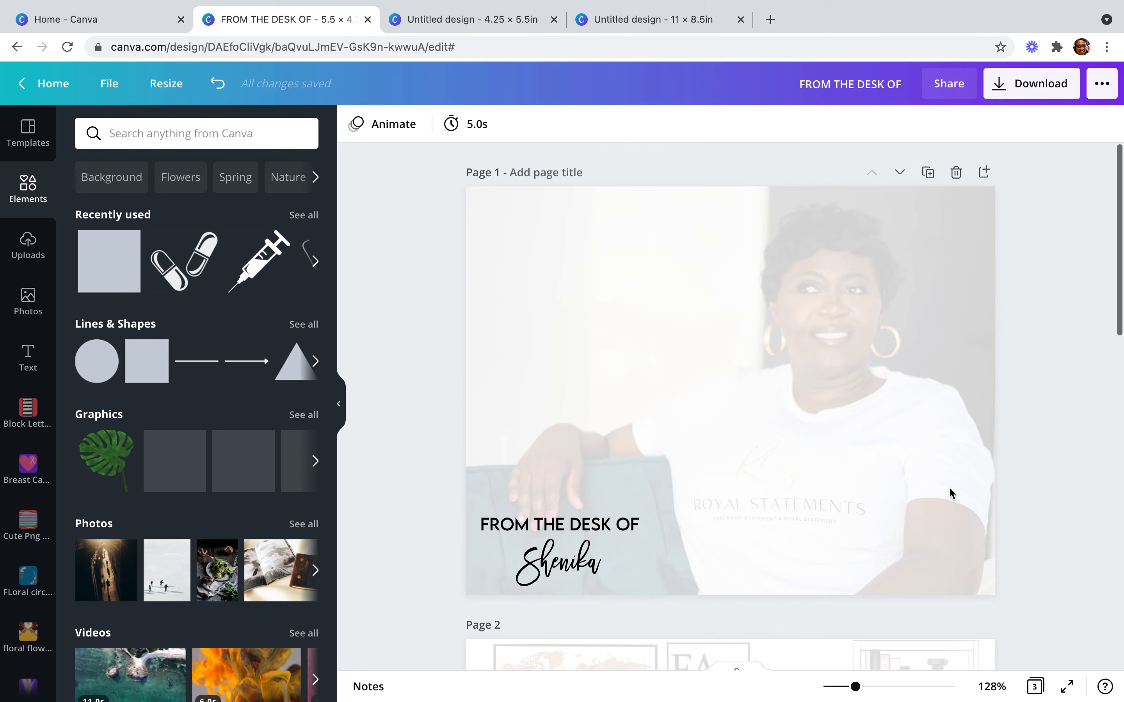
{"action": "left_click", "coordinate": [948, 486]}
{"action": "left_click", "coordinate": [1079, 490]}
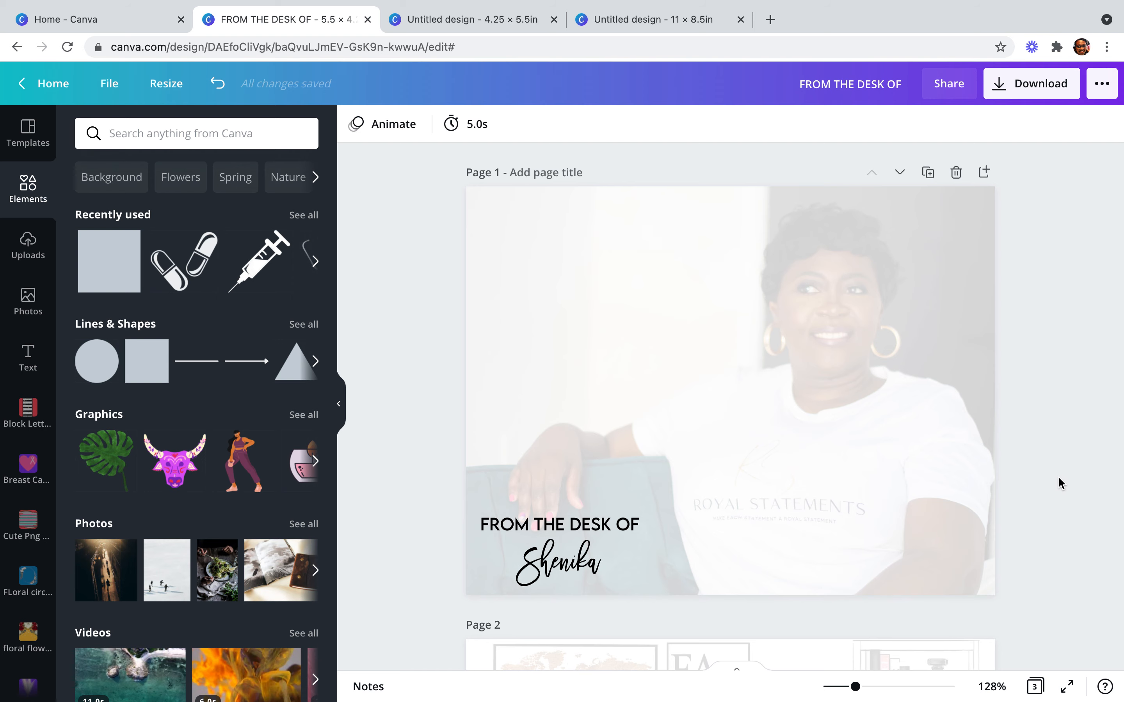
{"action": "scroll", "coordinate": [1061, 484], "scroll_direction": "down", "scroll_amount": 6}
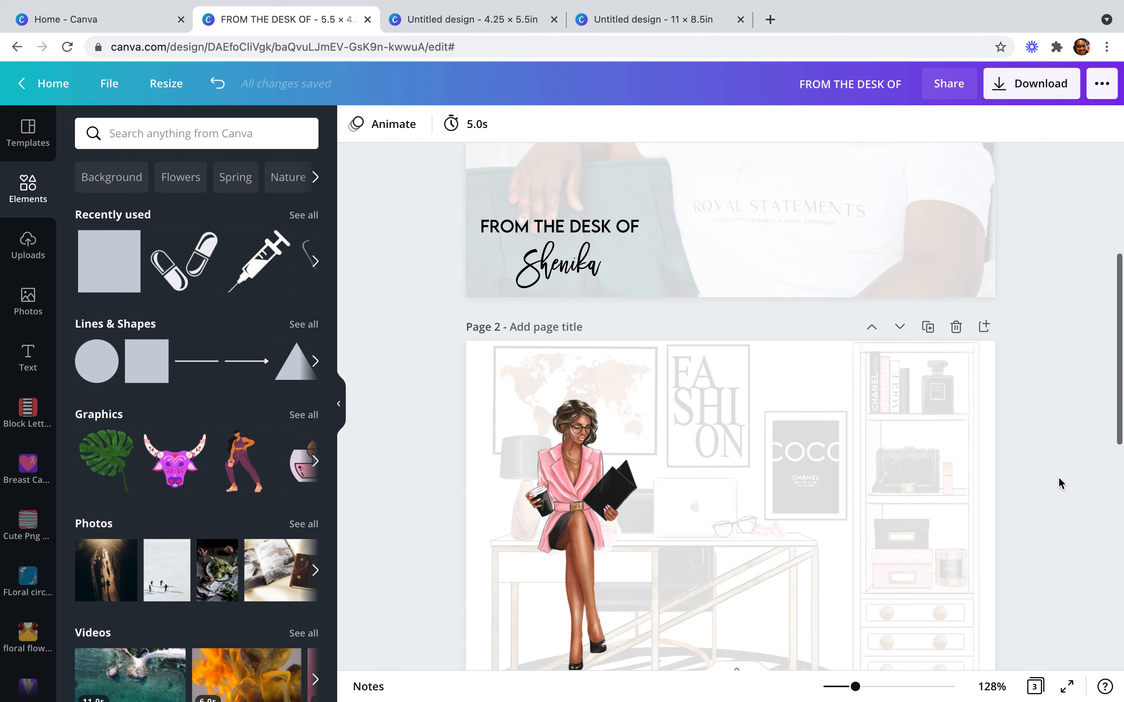
{"action": "scroll", "coordinate": [1061, 483], "scroll_direction": "down", "scroll_amount": 3}
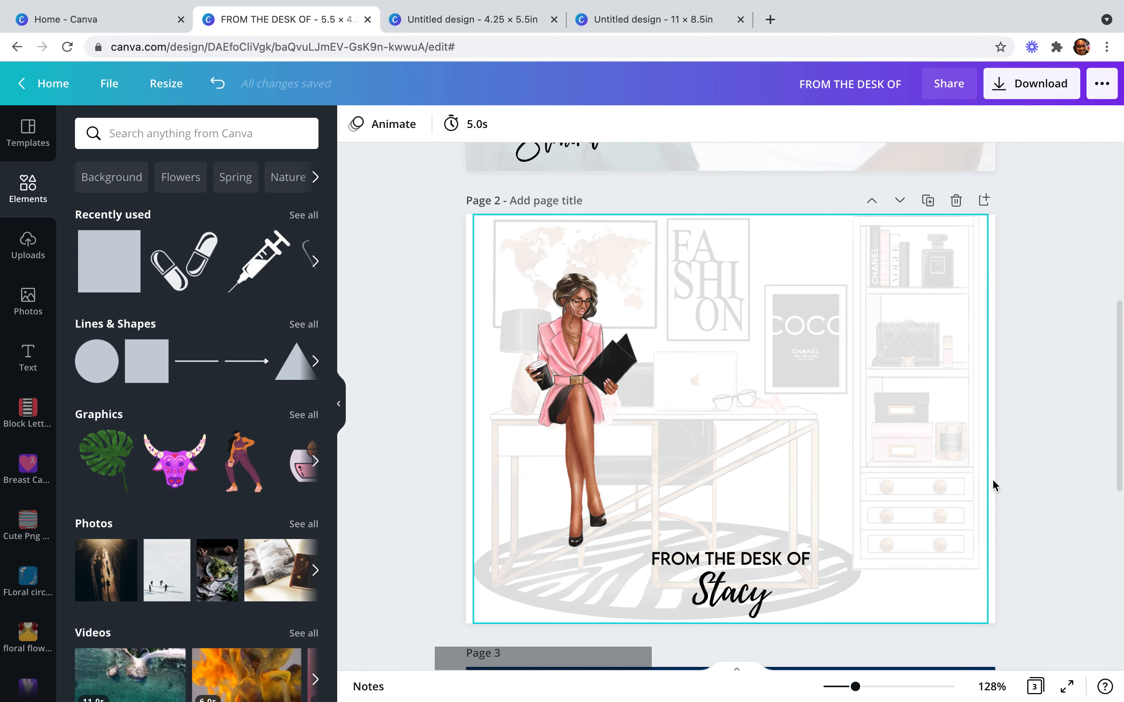
{"action": "scroll", "coordinate": [993, 484], "scroll_direction": "down", "scroll_amount": 1}
{"action": "scroll", "coordinate": [1046, 502], "scroll_direction": "down", "scroll_amount": 7}
{"action": "scroll", "coordinate": [1047, 501], "scroll_direction": "down", "scroll_amount": 3}
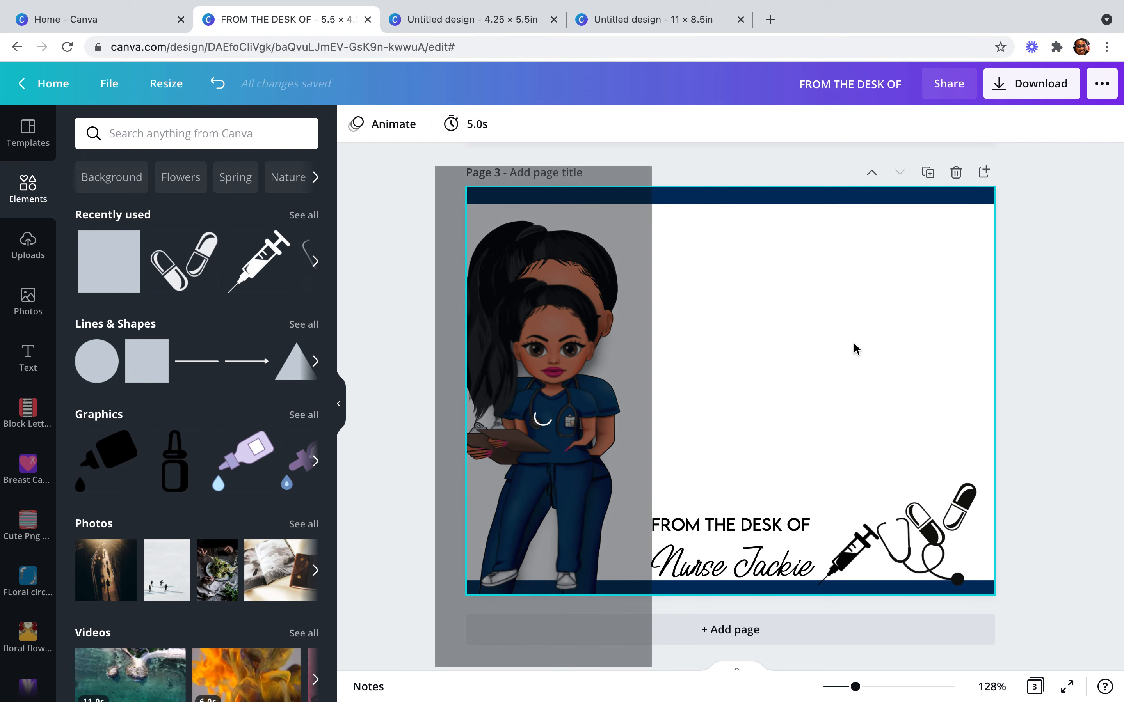
Switch to the 11 × 8.5 in design and enlarge the four-rectangle template image to fill the whole page
{"action": "left_click", "coordinate": [643, 25]}
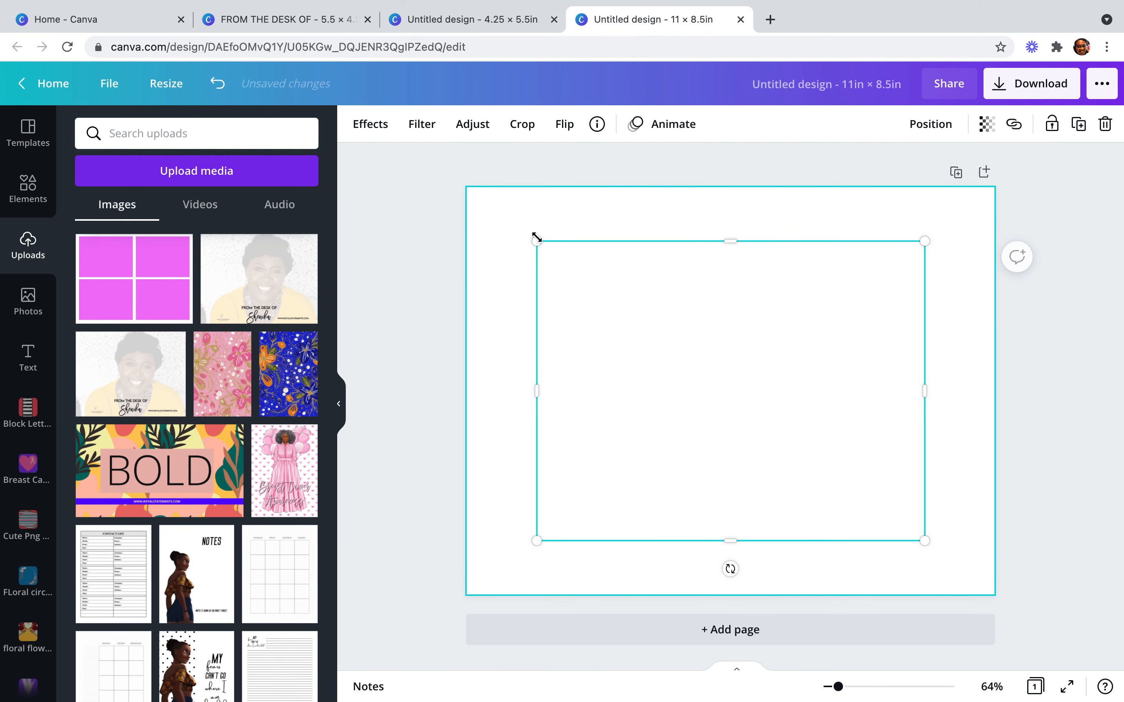
{"action": "left_click_drag", "start_coordinate": [507, 220], "coordinate": [462, 187]}
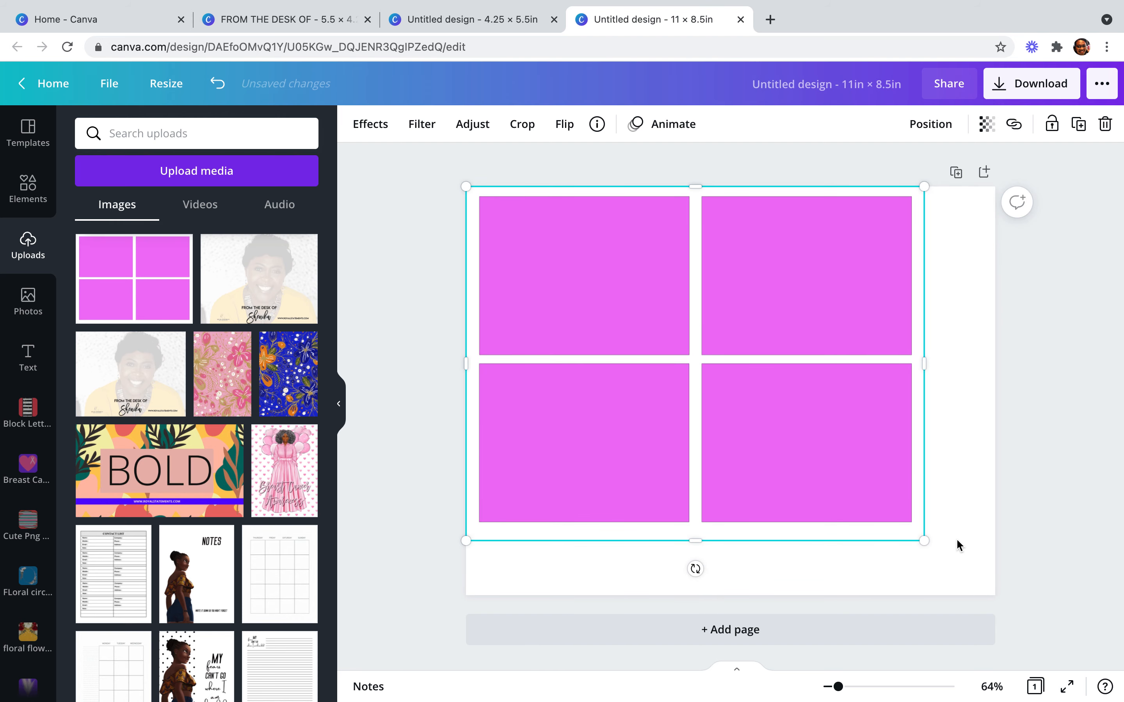
{"action": "left_click_drag", "start_coordinate": [952, 548], "coordinate": [1003, 585]}
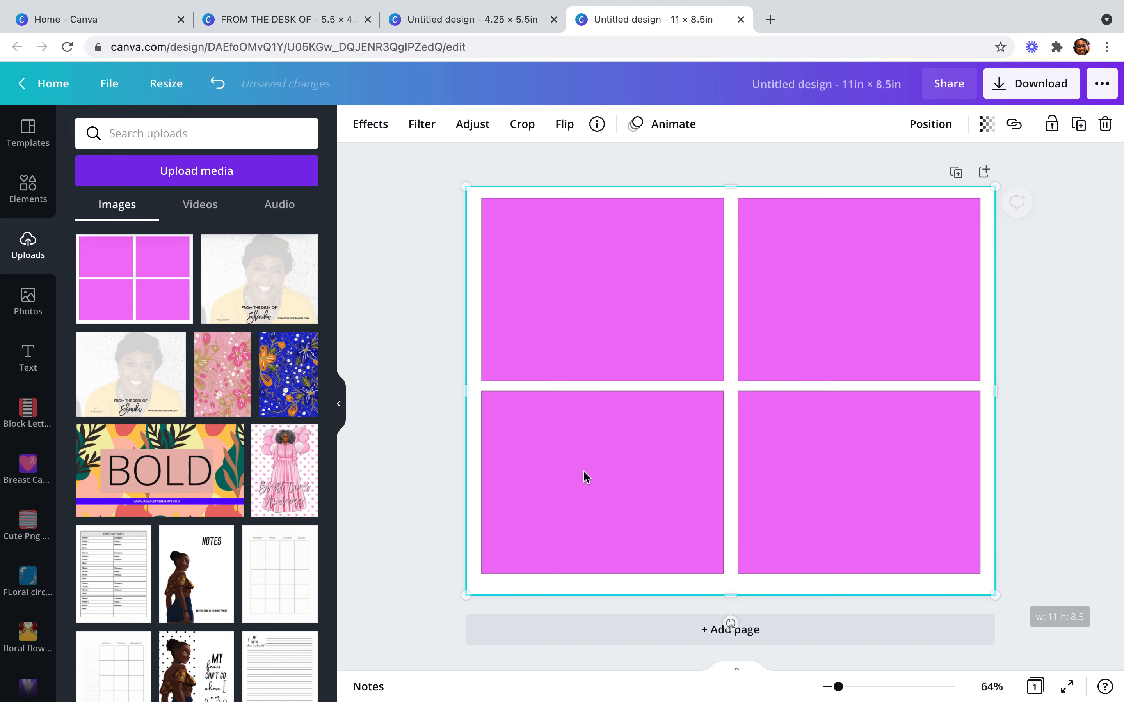
{"action": "left_click", "coordinate": [439, 444]}
Add the uploaded yellow-top "FROM THE DESK OF" photo and size it to about 5.1 × 3.8 in over the upper-left rectangle
{"action": "left_click", "coordinate": [281, 292]}
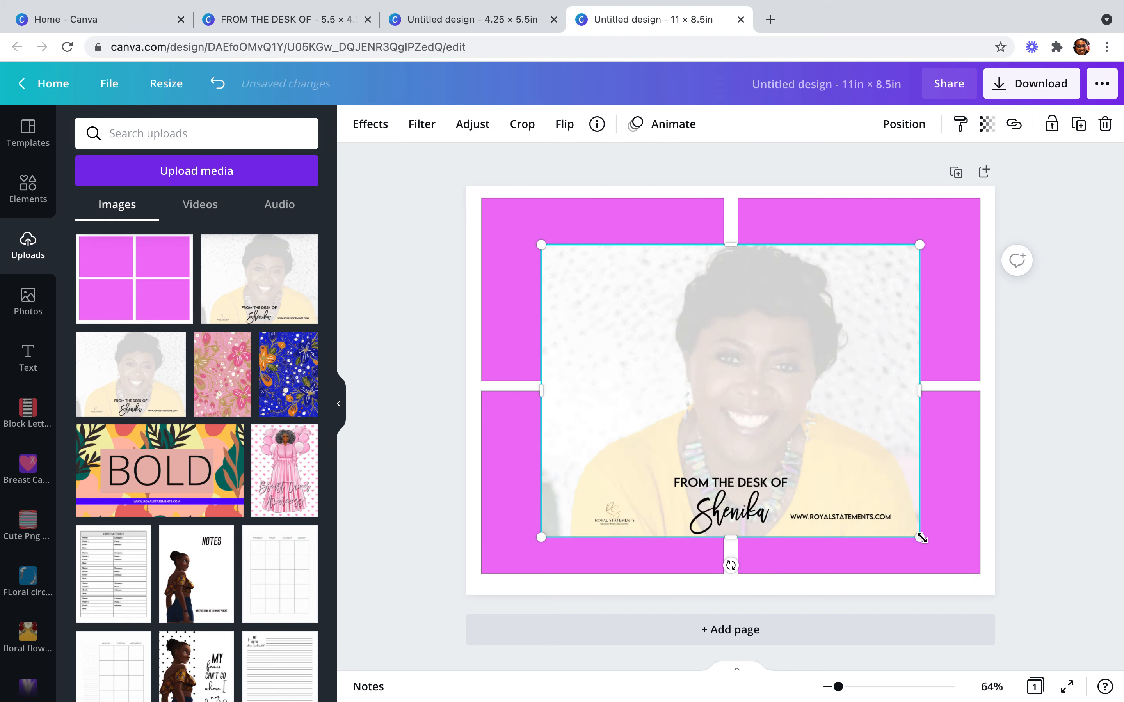
{"action": "left_click_drag", "start_coordinate": [863, 502], "coordinate": [811, 460]}
{"action": "mouse_move", "coordinate": [725, 389]}
{"action": "left_mouse_down"}
{"action": "mouse_move", "coordinate": [700, 357]}
{"action": "mouse_move", "coordinate": [735, 391]}
{"action": "mouse_move", "coordinate": [720, 381]}
{"action": "left_mouse_up"}
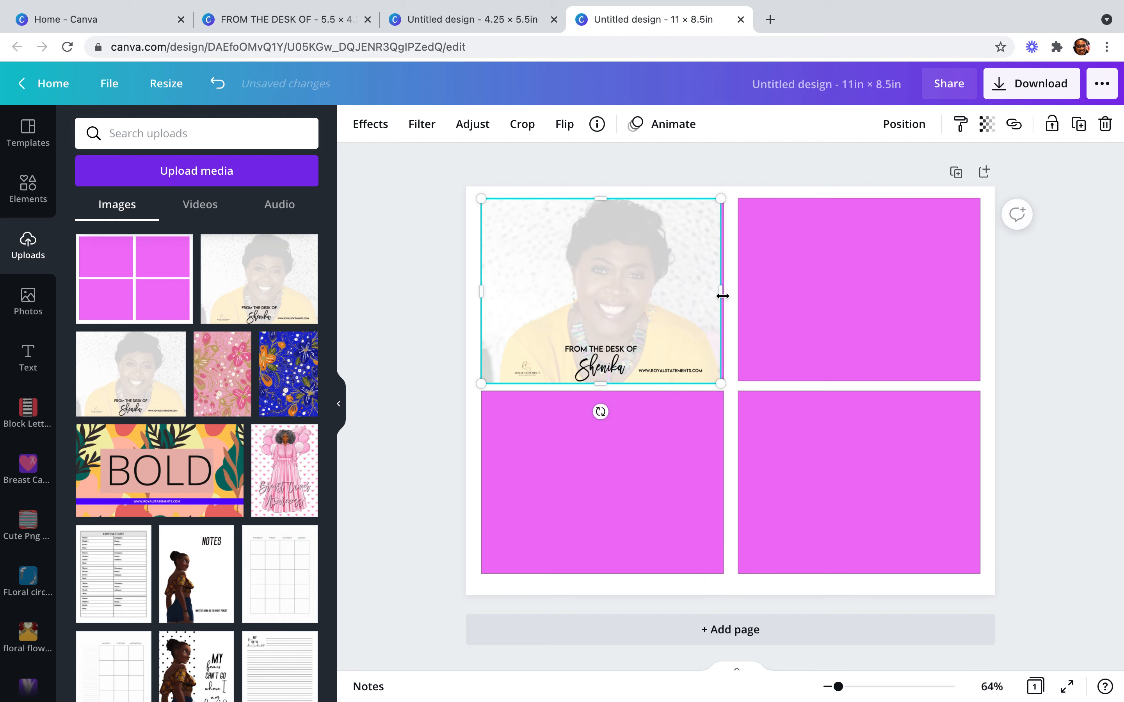
{"action": "left_click_drag", "start_coordinate": [725, 295], "coordinate": [727, 294]}
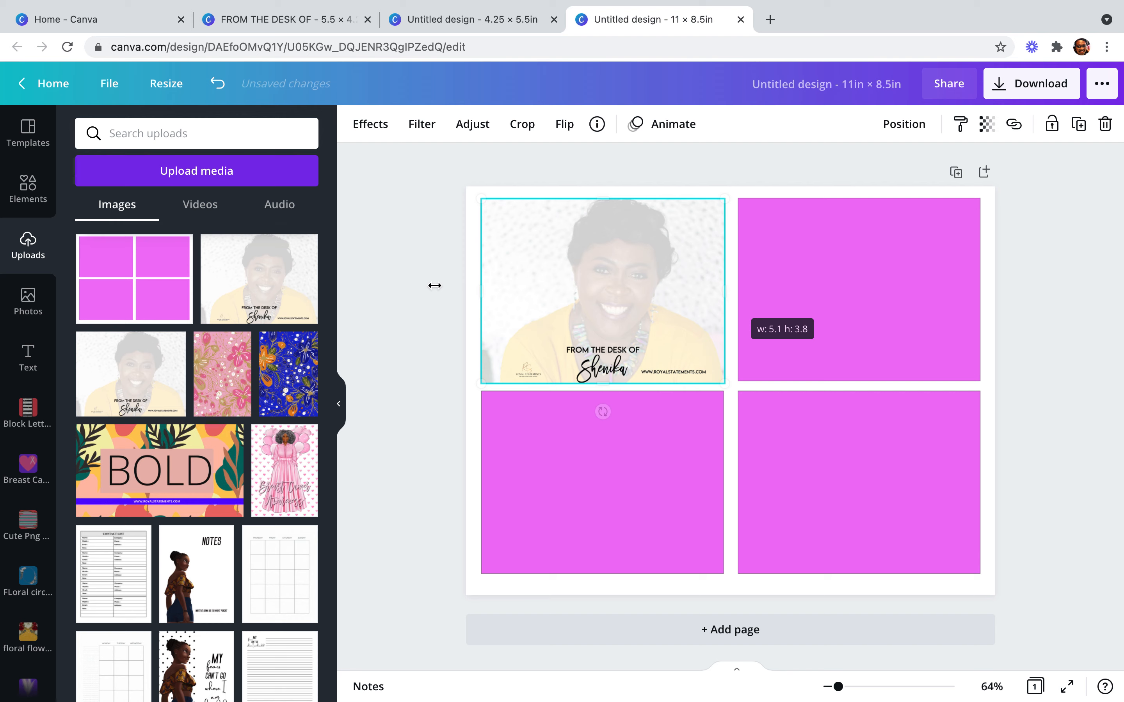
{"action": "left_click", "coordinate": [430, 291]}
Nudge the upper-left photo slightly upward and extend its lower edge to cover the pink rectangle beneath it
{"action": "left_click", "coordinate": [582, 257]}
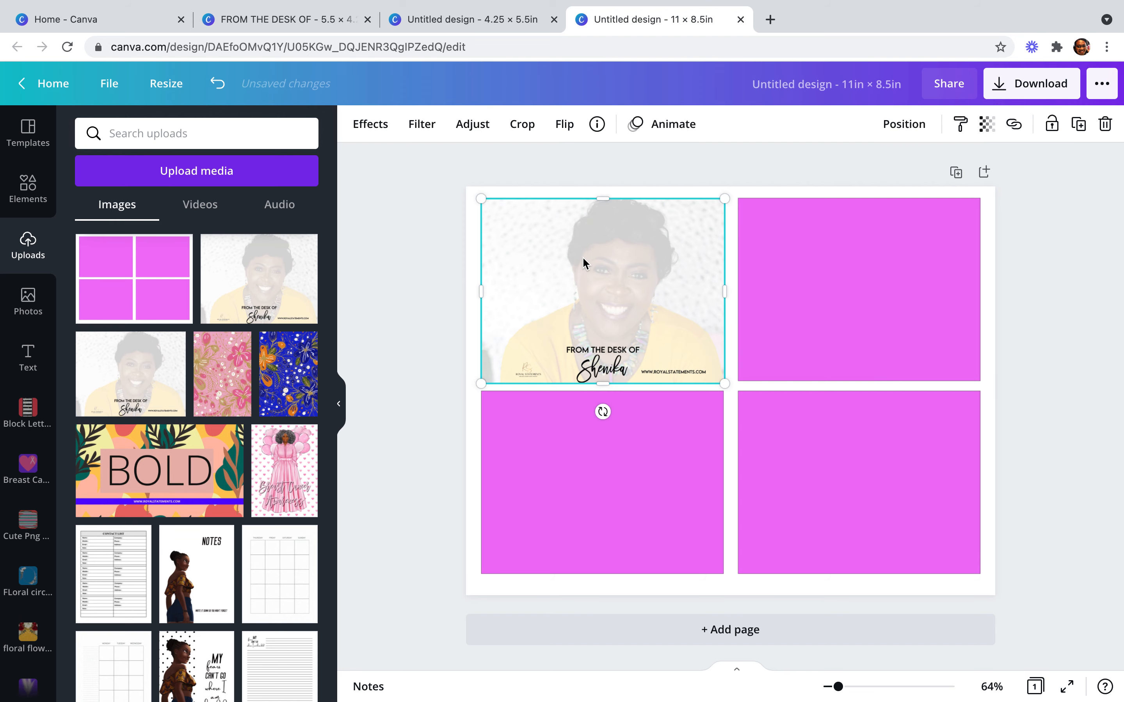
{"action": "left_click_drag", "start_coordinate": [582, 258], "coordinate": [581, 255]}
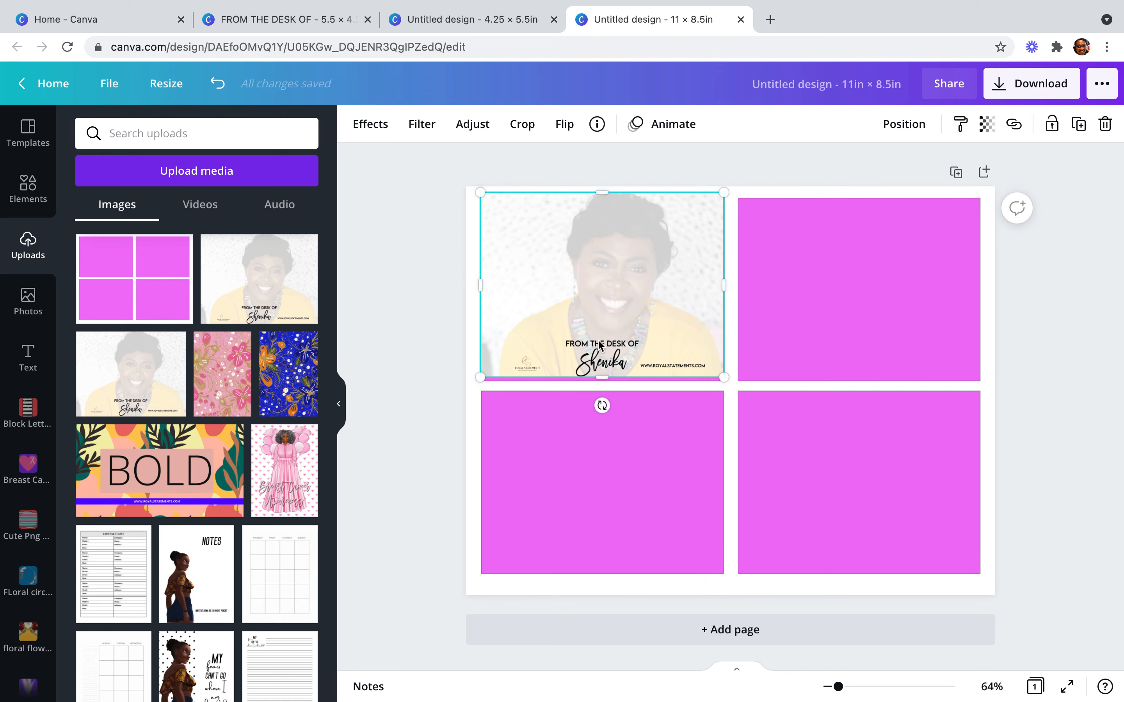
{"action": "left_click_drag", "start_coordinate": [598, 371], "coordinate": [599, 382]}
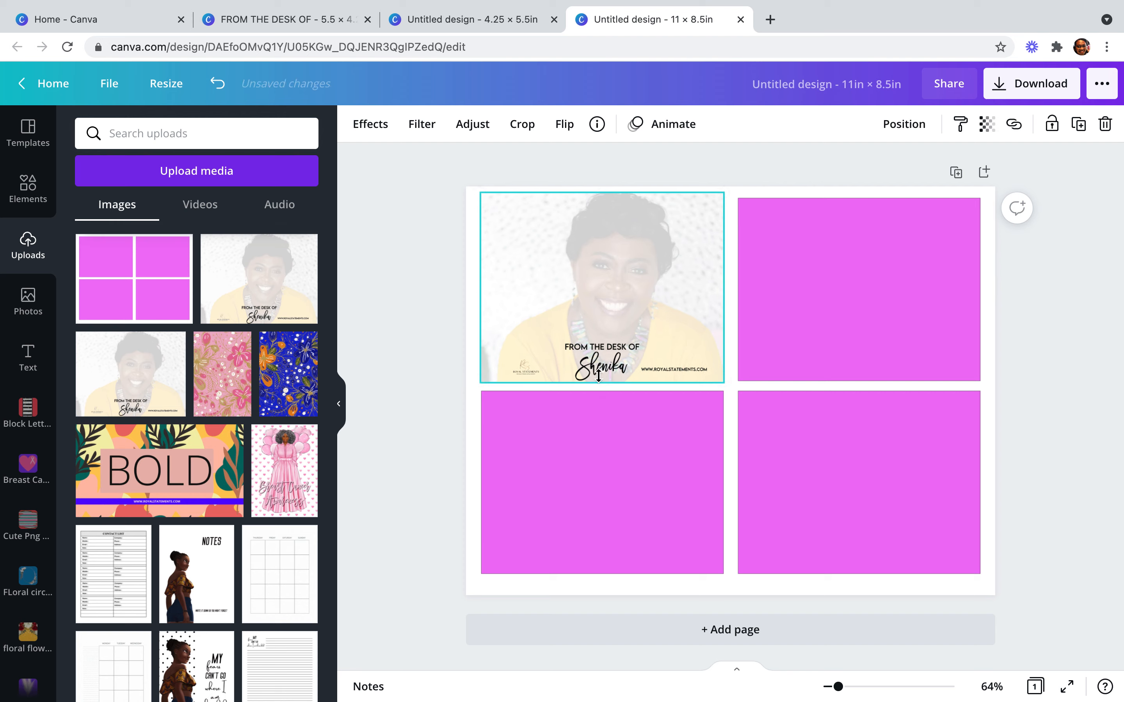
{"action": "left_click", "coordinate": [441, 357]}
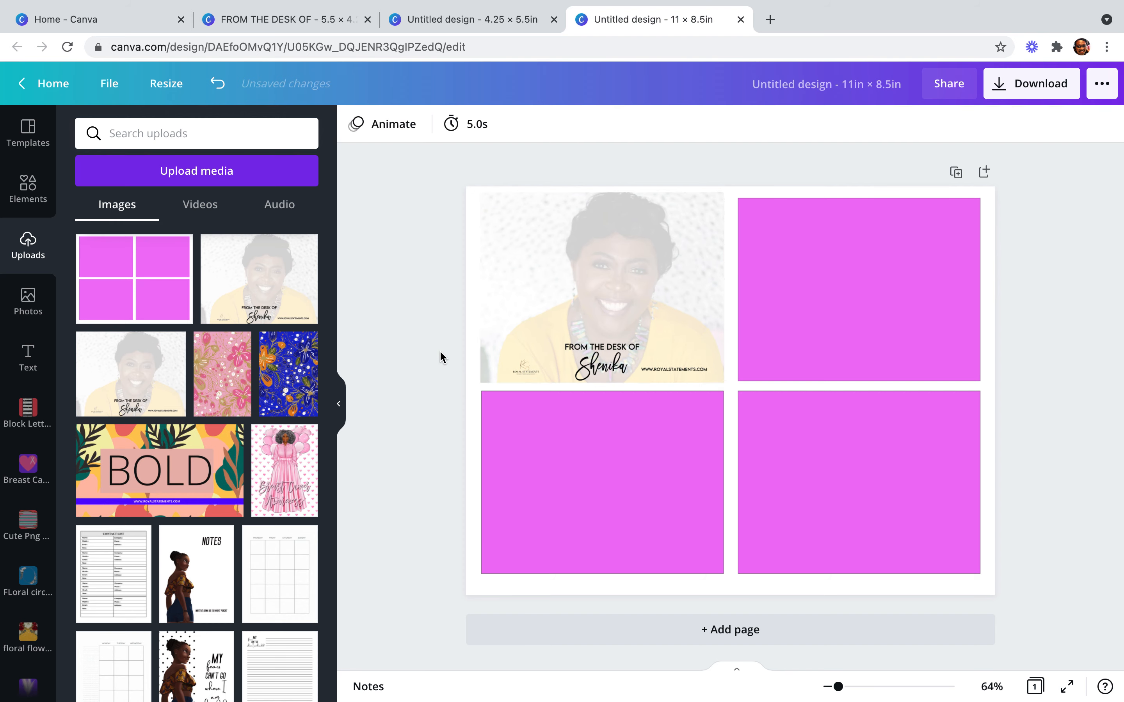
Duplicate the fitted photo and place the copy over the upper-right rectangle, level with the original
{"action": "left_click", "coordinate": [609, 298]}
{"action": "left_click", "coordinate": [1078, 125]}
{"action": "left_click_drag", "start_coordinate": [596, 305], "coordinate": [919, 327]}
{"action": "left_click", "coordinate": [1007, 389]}
{"action": "left_click", "coordinate": [917, 327]}
{"action": "left_click", "coordinate": [1048, 395]}
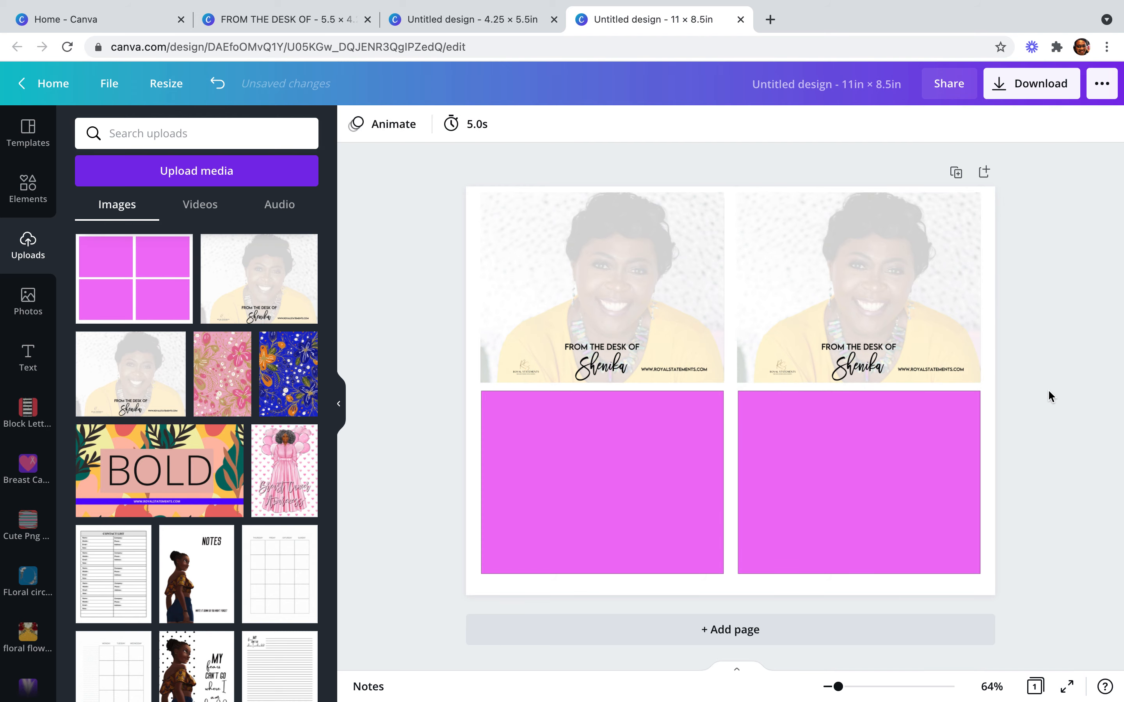
Check the blank 4.25 × 5.5 in design, then return to the FROM THE DESK OF design and look through its pages
{"action": "left_click", "coordinate": [458, 19]}
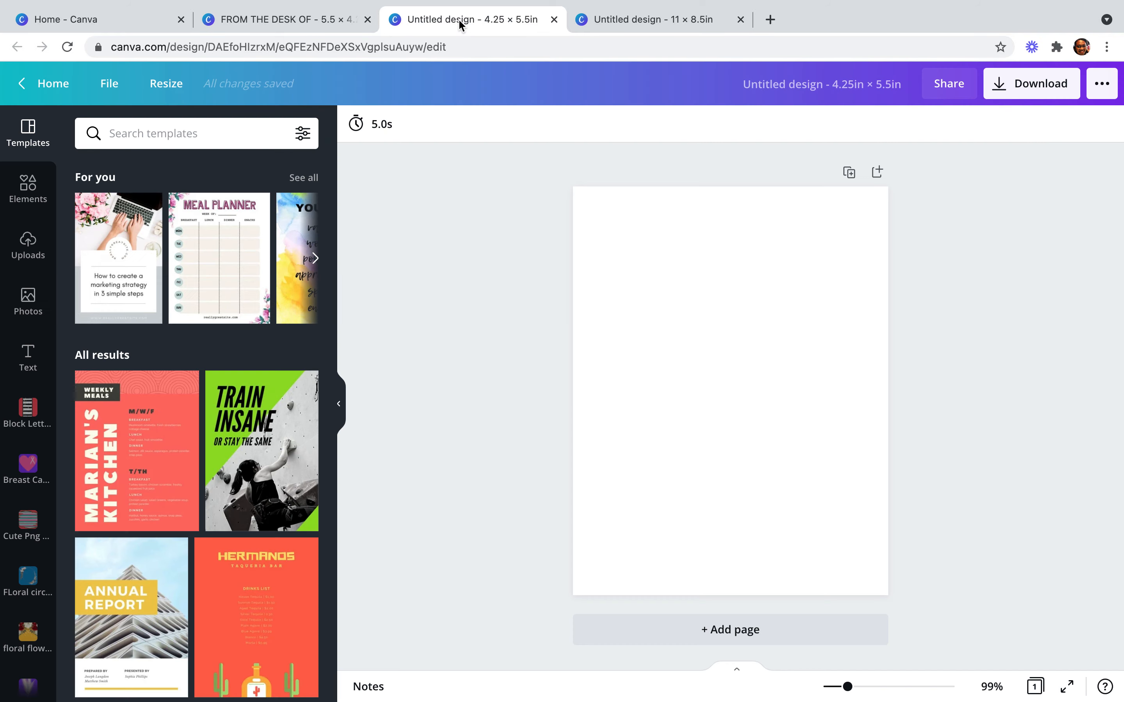
{"action": "left_click", "coordinate": [309, 19]}
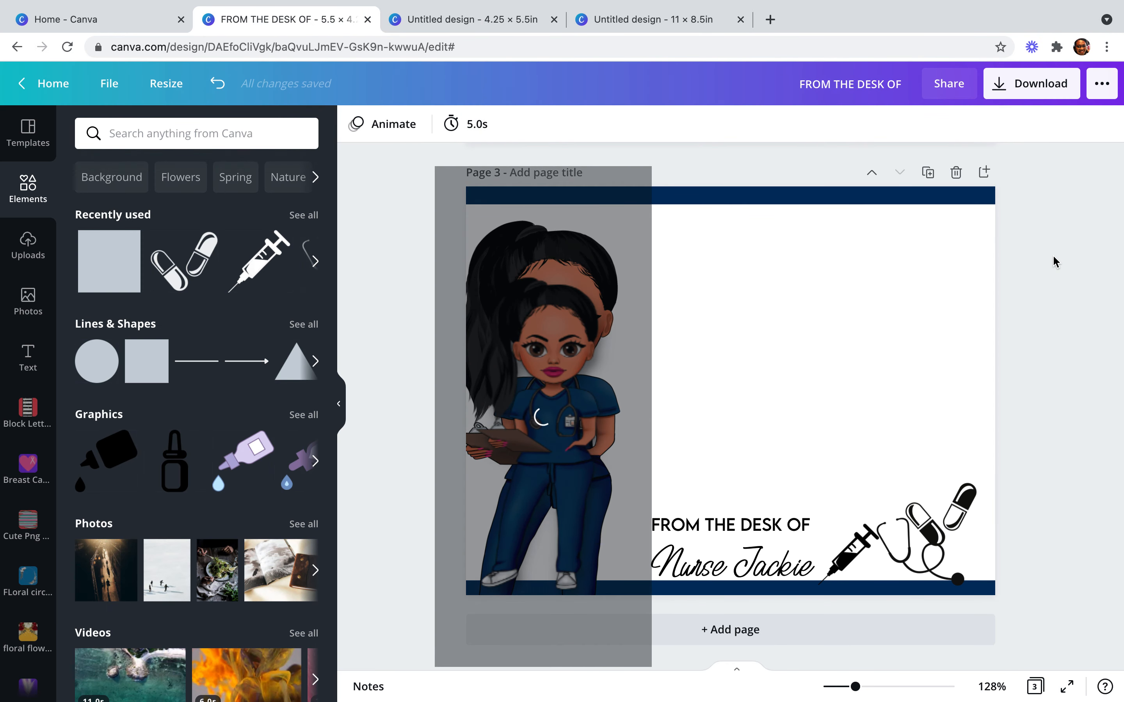
{"action": "scroll", "coordinate": [1053, 254], "scroll_direction": "up", "scroll_amount": 12}
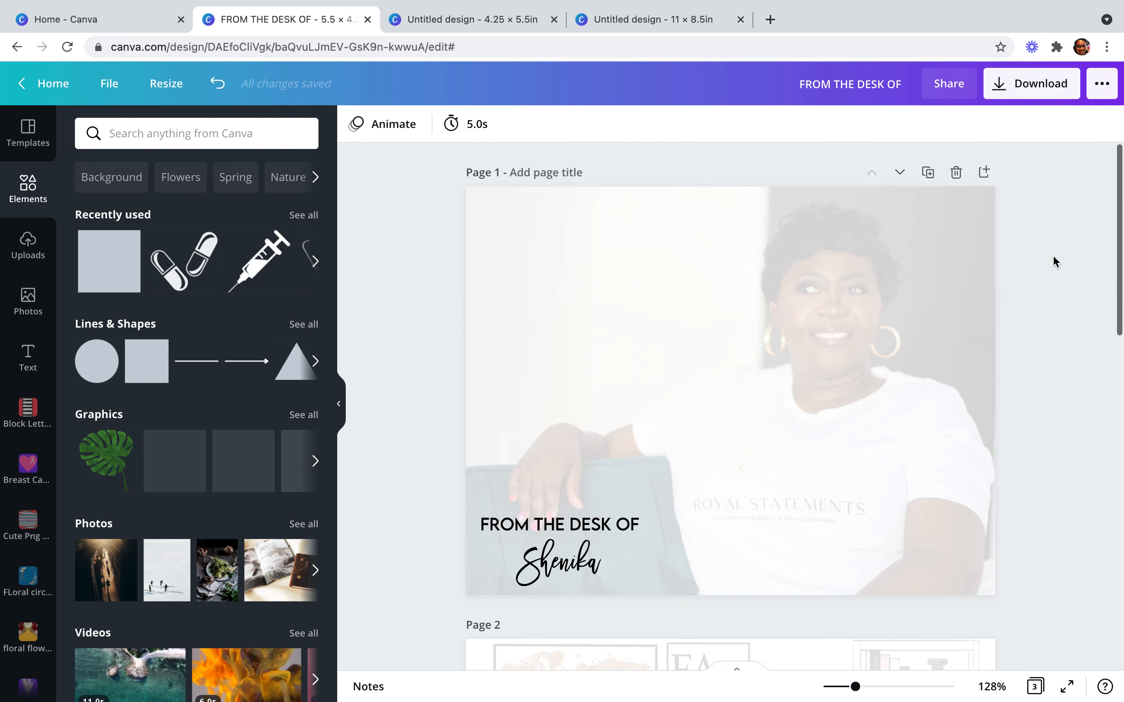
{"action": "scroll", "coordinate": [1053, 256], "scroll_direction": "down", "scroll_amount": 12}
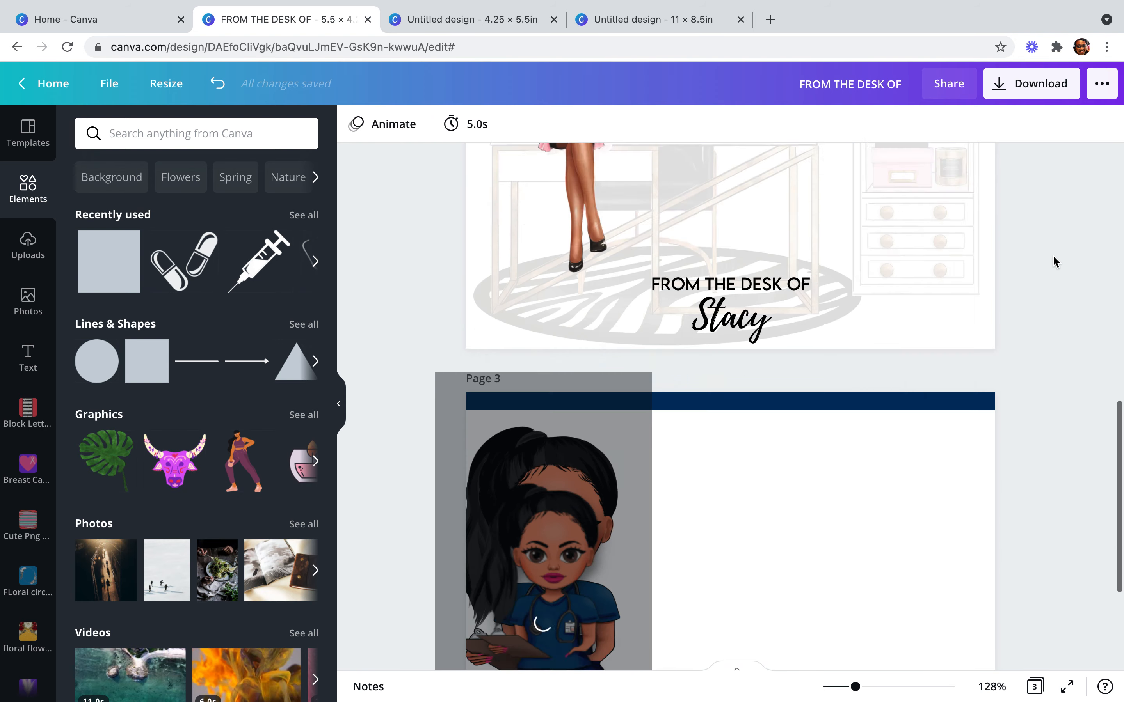